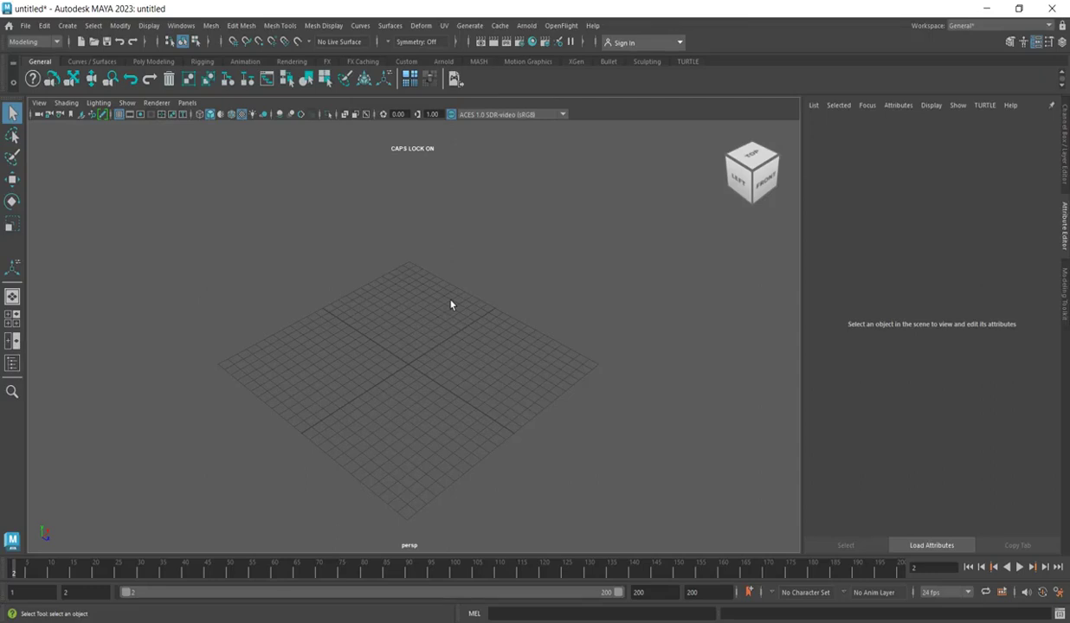
Create a polygon cube centred on the grid, with a base covering most of the grid and a slightly lower height.
{"action": "scroll", "coordinate": [425, 387], "scroll_direction": "down", "scroll_amount": 2}
{"action": "scroll", "coordinate": [401, 428], "scroll_direction": "up", "scroll_amount": 6}
{"action": "scroll", "coordinate": [406, 361], "scroll_direction": "down", "scroll_amount": 3}
{"action": "left_click_drag", "start_coordinate": [545, 405], "coordinate": [457, 201], "text": "alt"}
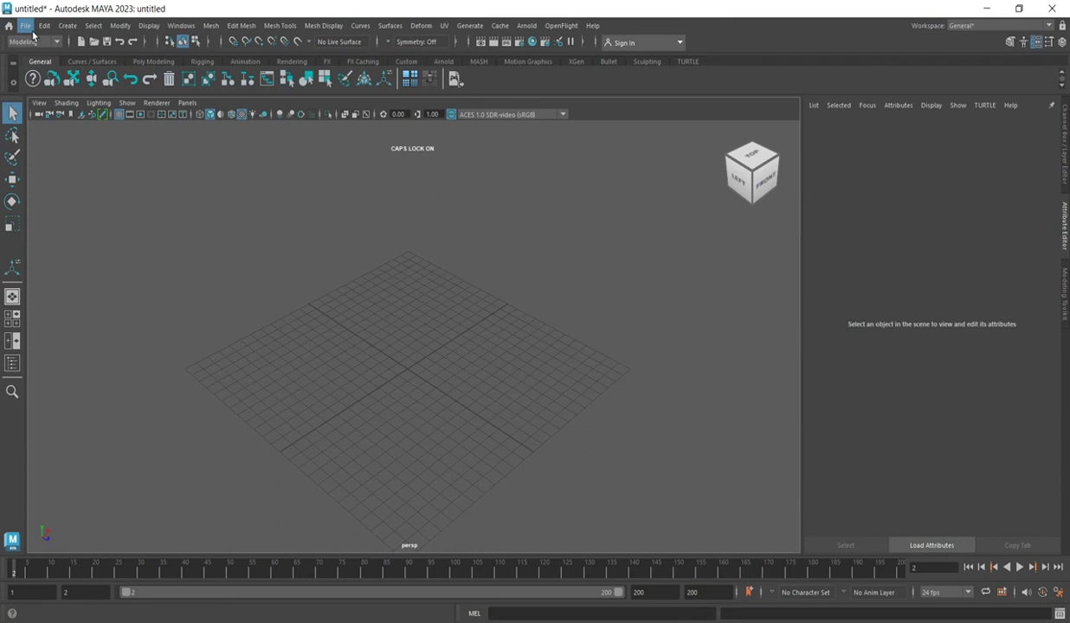
{"action": "left_click", "coordinate": [67, 25]}
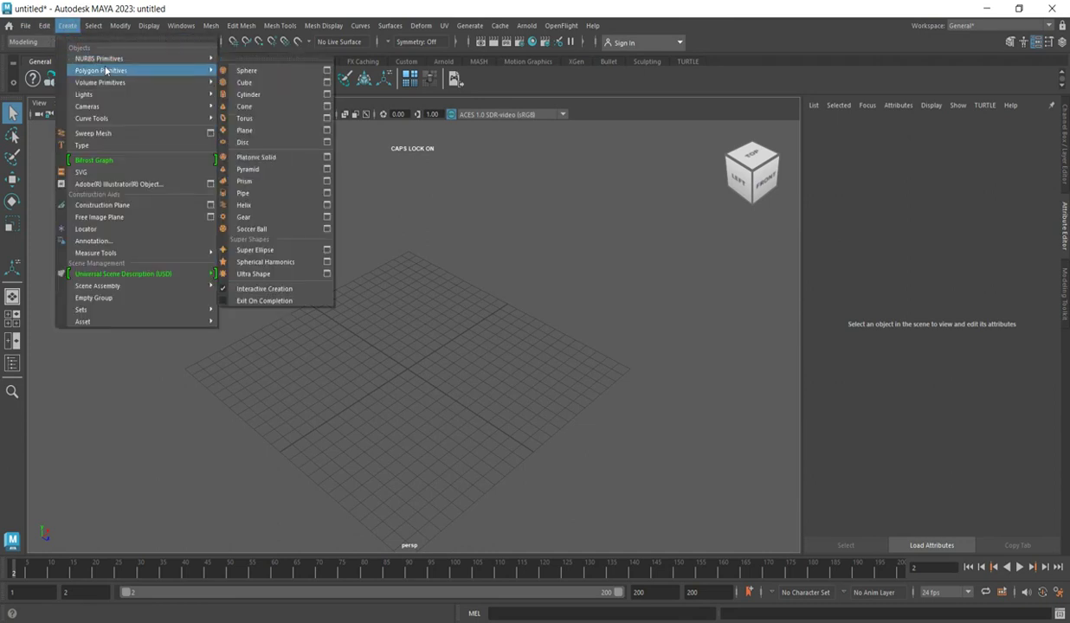
{"action": "mouse_move", "coordinate": [112, 73]}
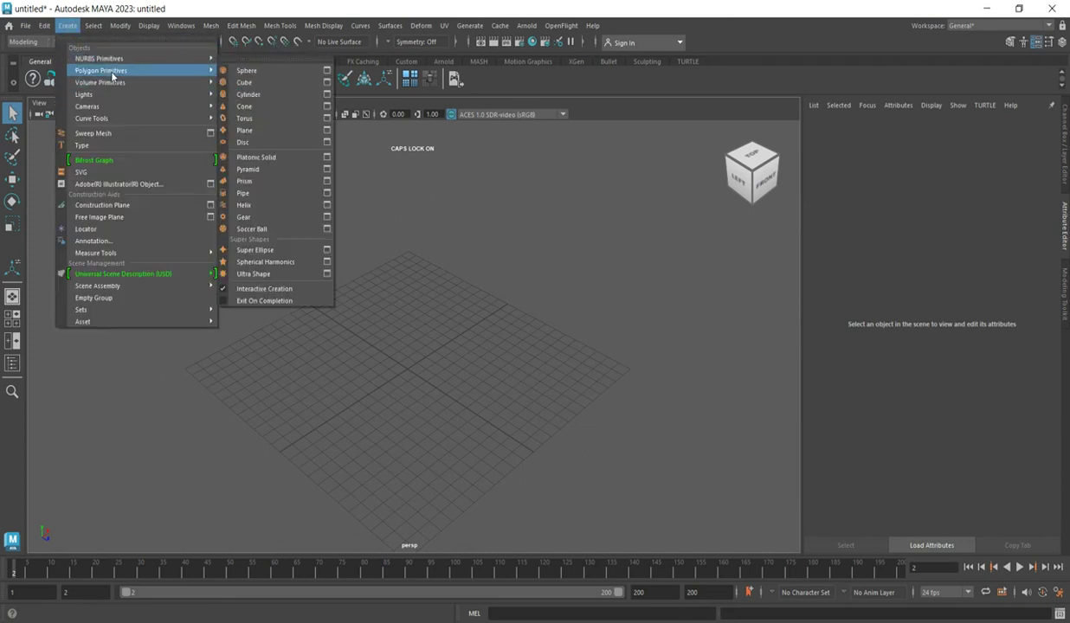
{"action": "left_click", "coordinate": [245, 83]}
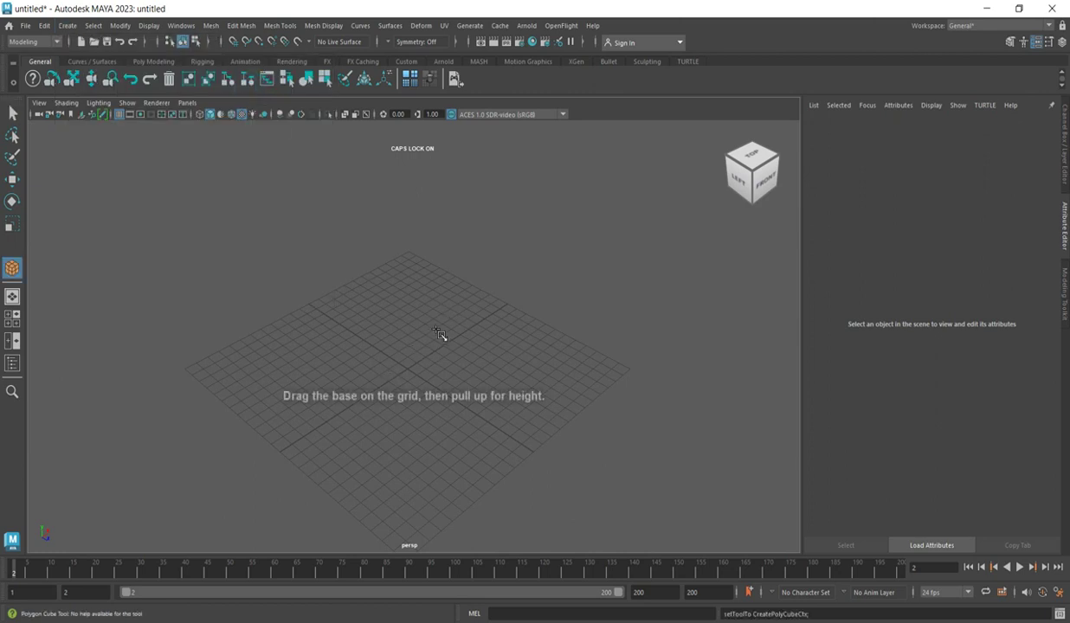
{"action": "mouse_move", "coordinate": [421, 314]}
{"action": "left_mouse_down"}
{"action": "mouse_move", "coordinate": [397, 425]}
{"action": "mouse_move", "coordinate": [409, 497]}
{"action": "mouse_move", "coordinate": [388, 500]}
{"action": "mouse_move", "coordinate": [444, 251]}
{"action": "mouse_move", "coordinate": [424, 244]}
{"action": "left_mouse_up"}
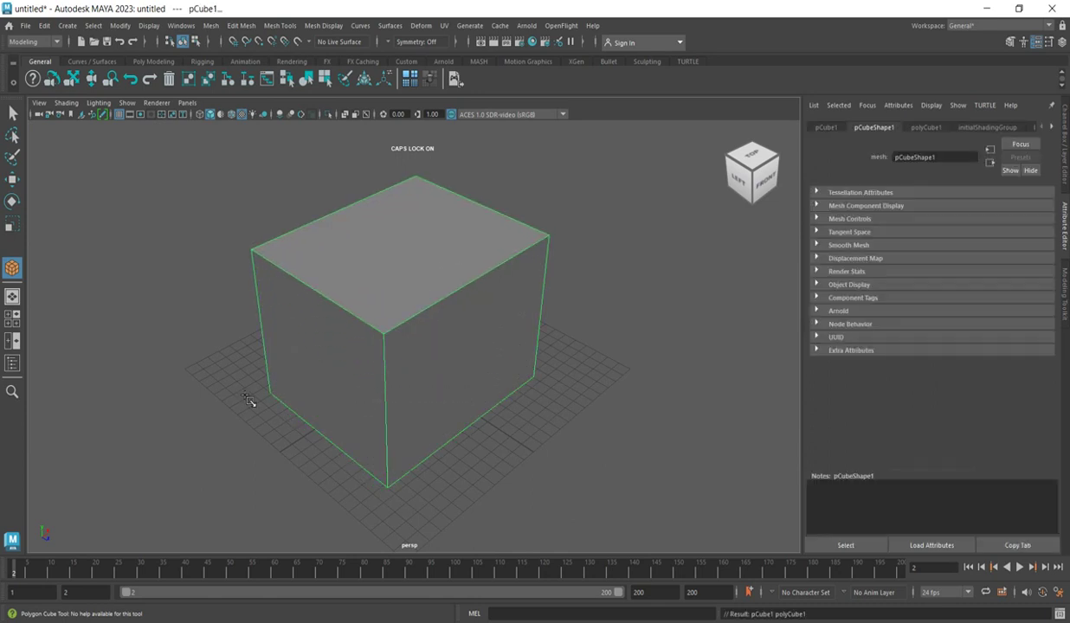
{"action": "scroll", "coordinate": [251, 401], "scroll_direction": "down", "scroll_amount": 2}
{"action": "left_click", "coordinate": [12, 113]}
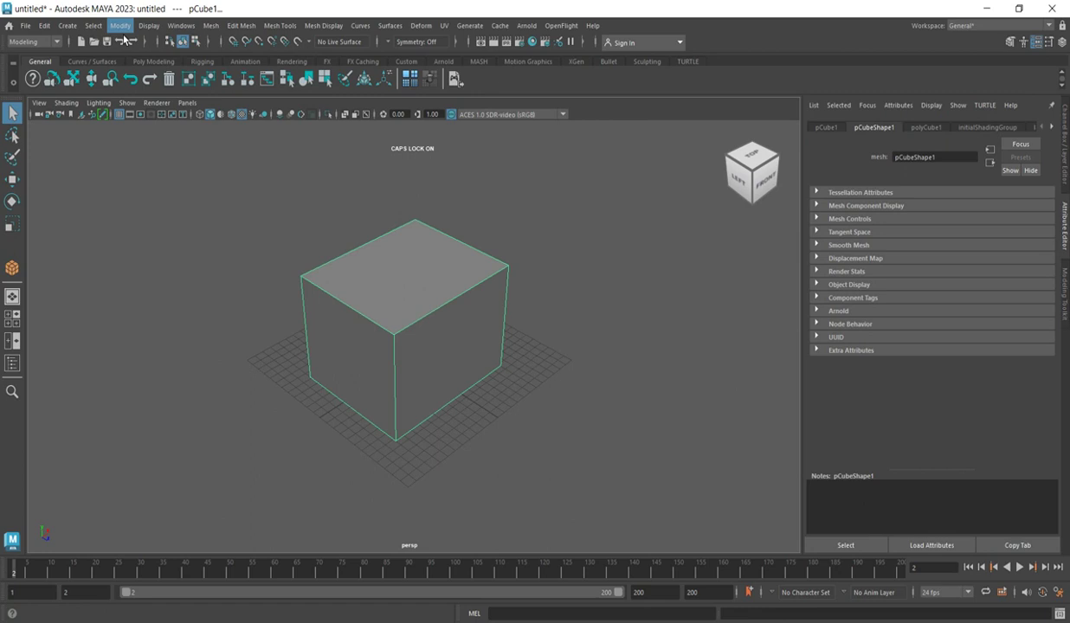
Create a large rectangular polygon plane at ground level, extending well beyond the cube on all sides.
{"action": "left_click", "coordinate": [67, 25]}
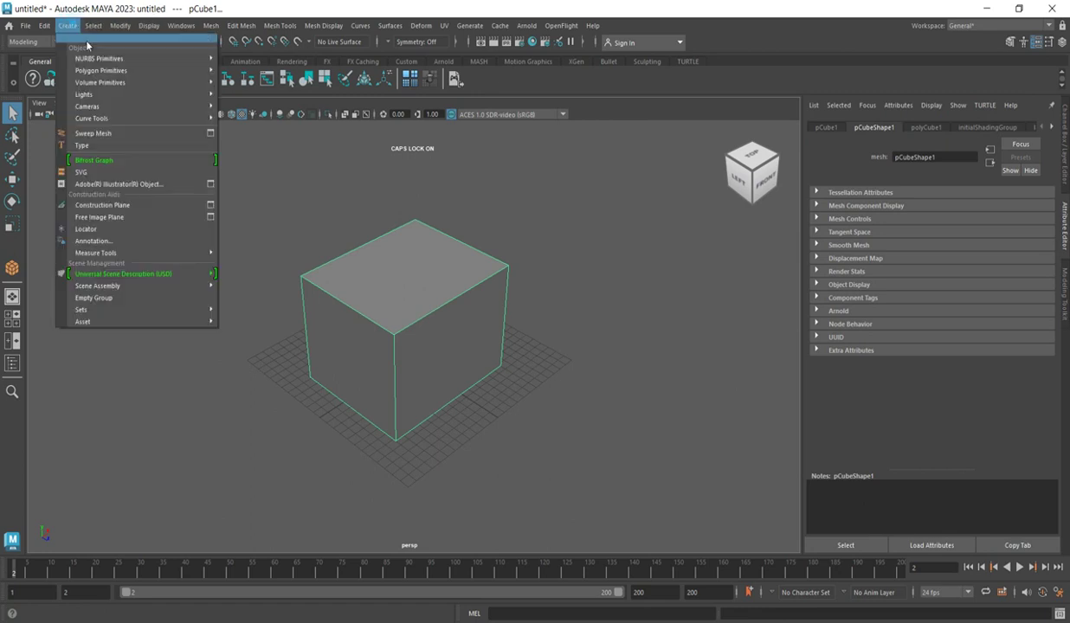
{"action": "mouse_move", "coordinate": [117, 70]}
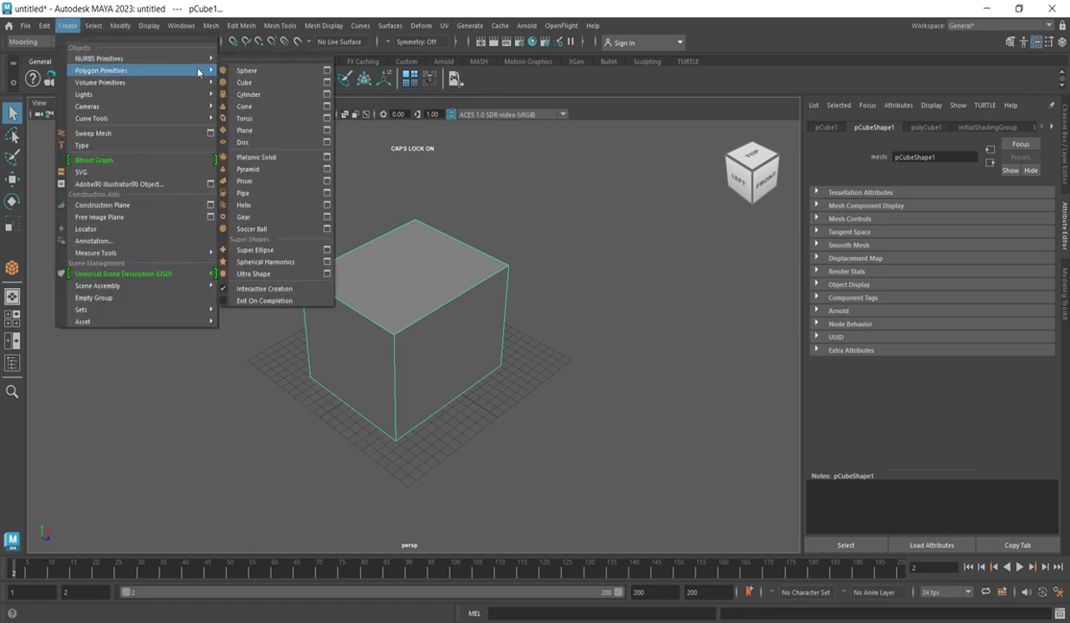
{"action": "left_click", "coordinate": [260, 130]}
{"action": "left_click_drag", "start_coordinate": [431, 201], "coordinate": [472, 164]}
{"action": "left_click_drag", "start_coordinate": [258, 622], "coordinate": [335, 608]}
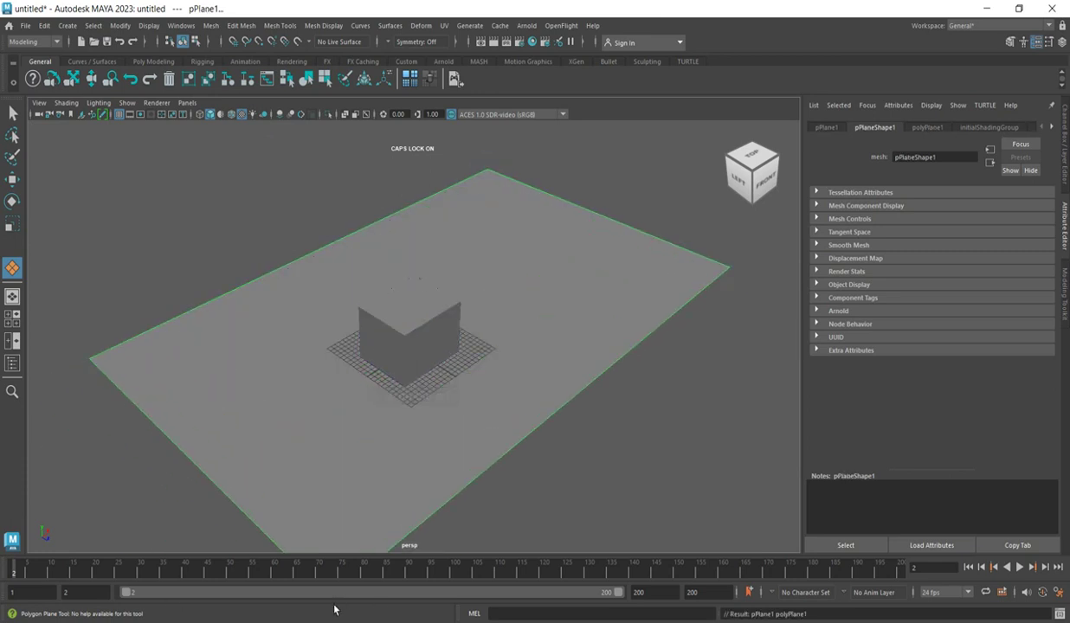
{"action": "left_click", "coordinate": [12, 112]}
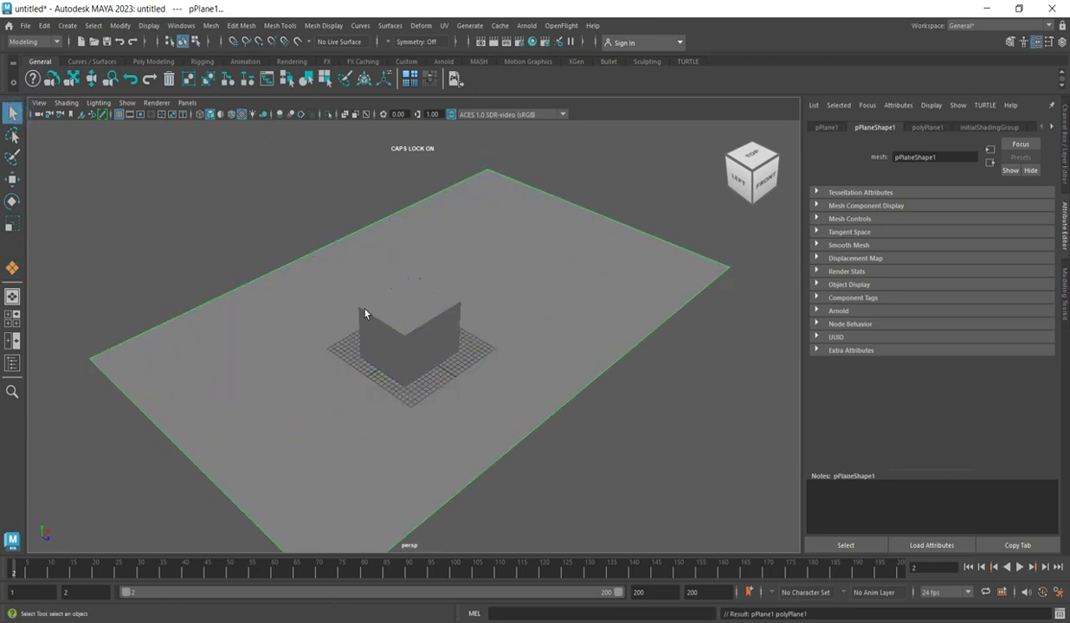
Scale the ground plane up uniformly to enlarge the area around the cube.
{"action": "scroll", "coordinate": [541, 287], "scroll_direction": "up", "scroll_amount": 4}
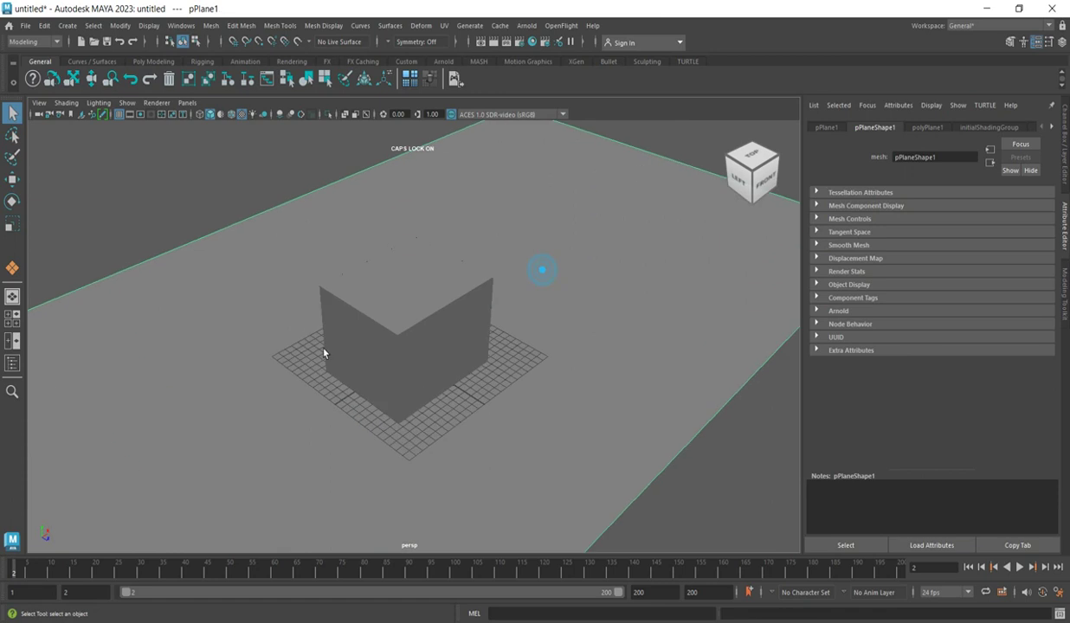
{"action": "scroll", "coordinate": [446, 318], "scroll_direction": "down", "scroll_amount": 4}
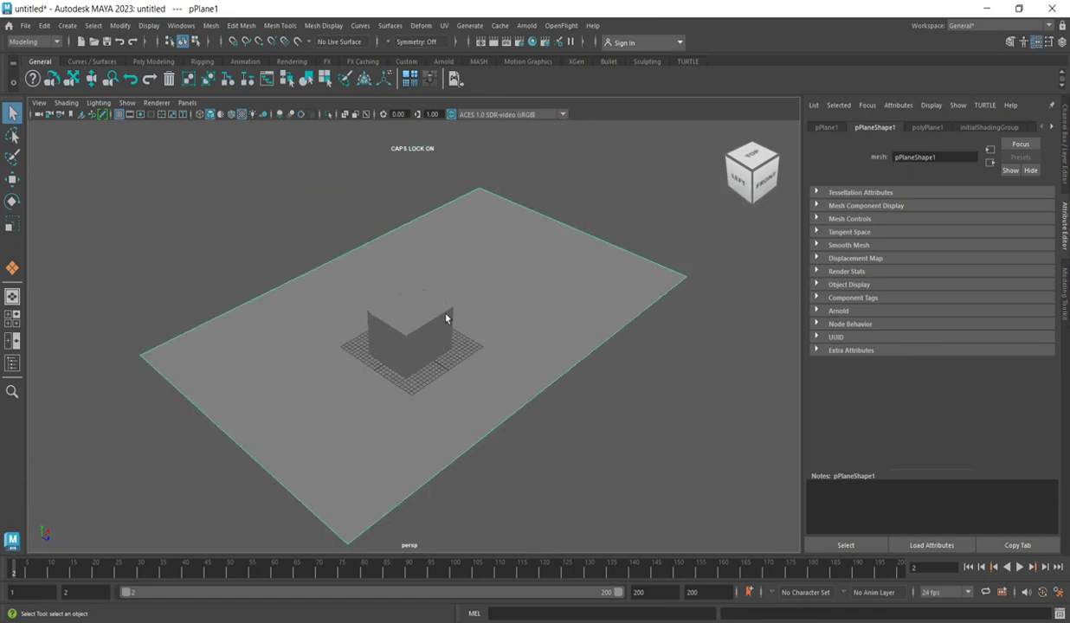
{"action": "scroll", "coordinate": [416, 247], "scroll_direction": "up", "scroll_amount": 3}
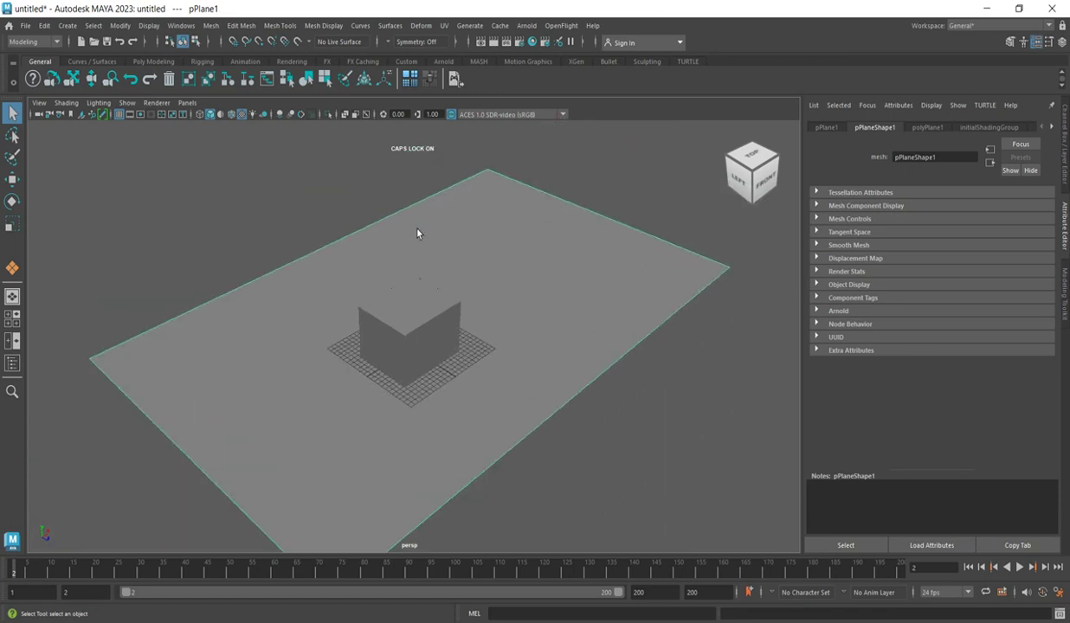
{"action": "left_click", "coordinate": [17, 229]}
{"action": "left_click_drag", "start_coordinate": [441, 304], "coordinate": [639, 325]}
{"action": "scroll", "coordinate": [343, 277], "scroll_direction": "down", "scroll_amount": 3}
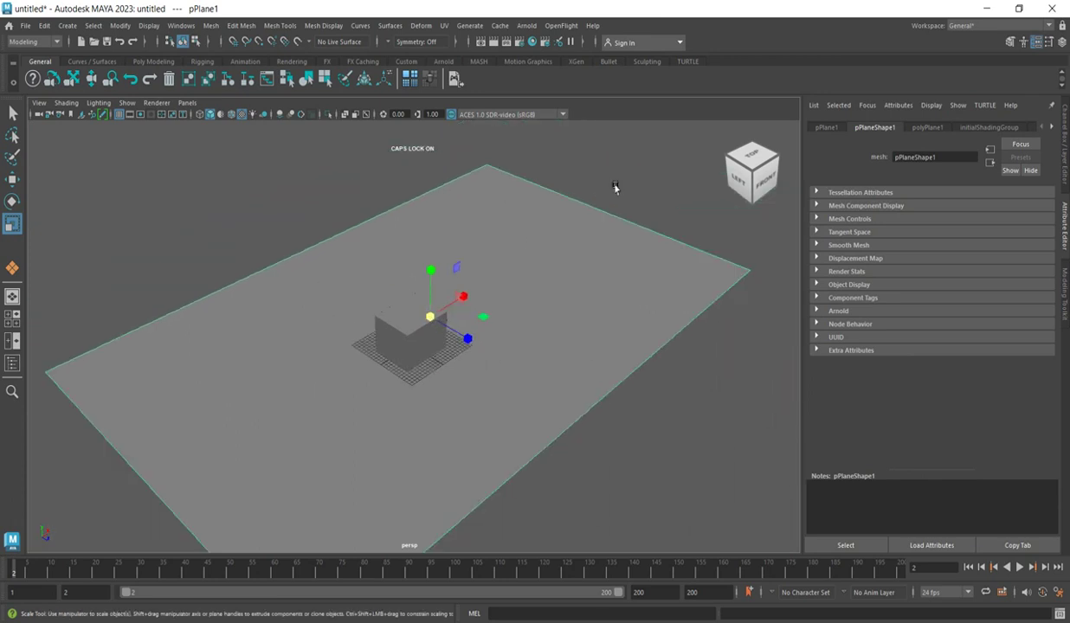
{"action": "left_click", "coordinate": [12, 113]}
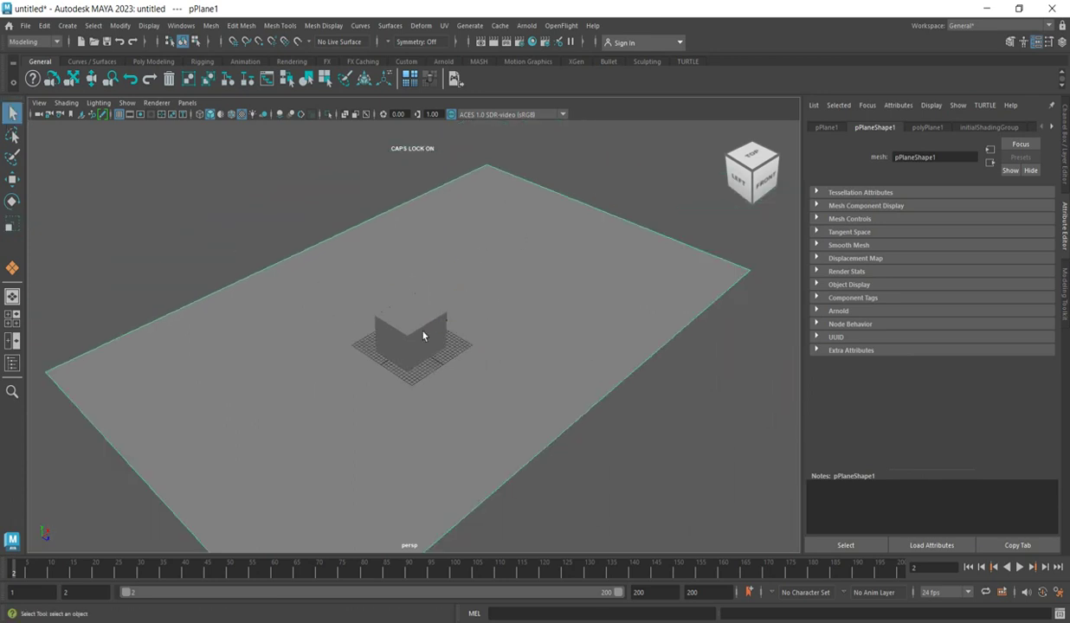
{"action": "scroll", "coordinate": [433, 328], "scroll_direction": "up", "scroll_amount": 3}
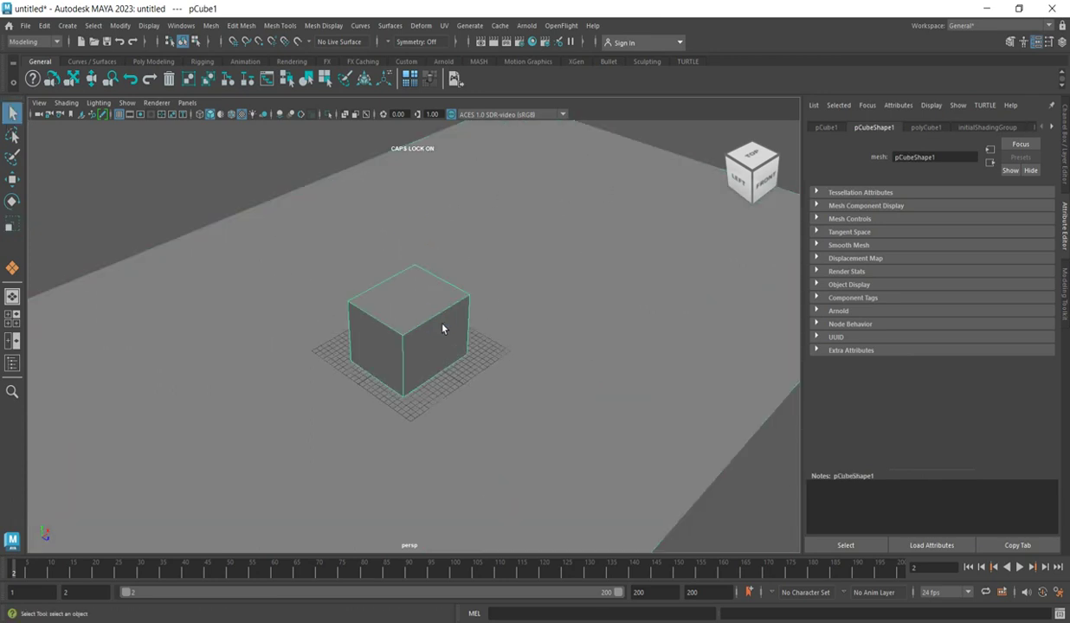
{"action": "scroll", "coordinate": [435, 326], "scroll_direction": "up", "scroll_amount": 3}
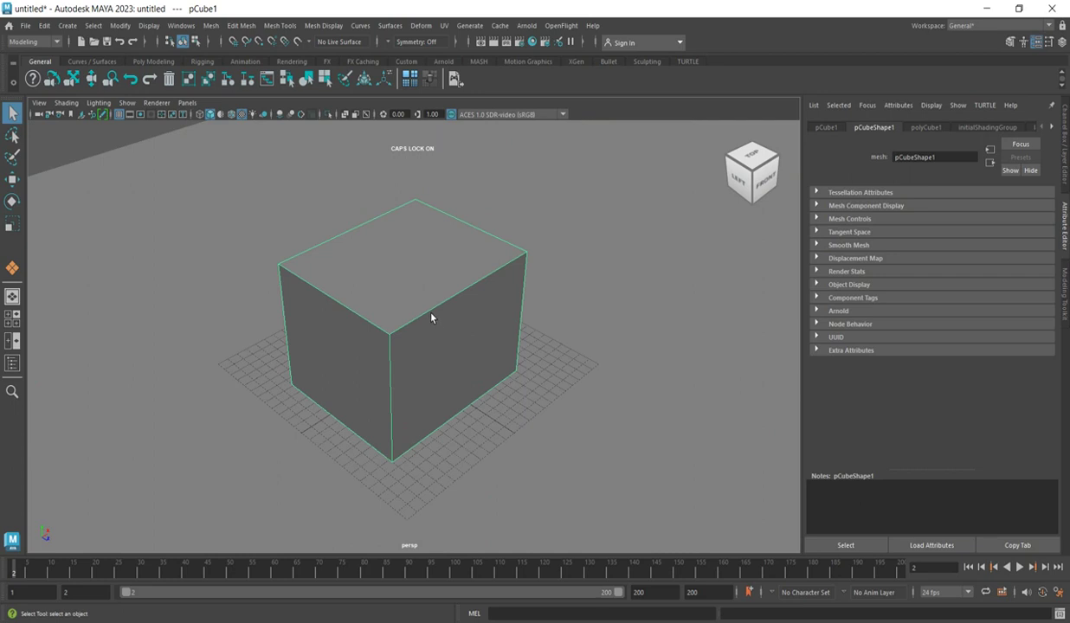
{"action": "scroll", "coordinate": [431, 419], "scroll_direction": "down", "scroll_amount": 4}
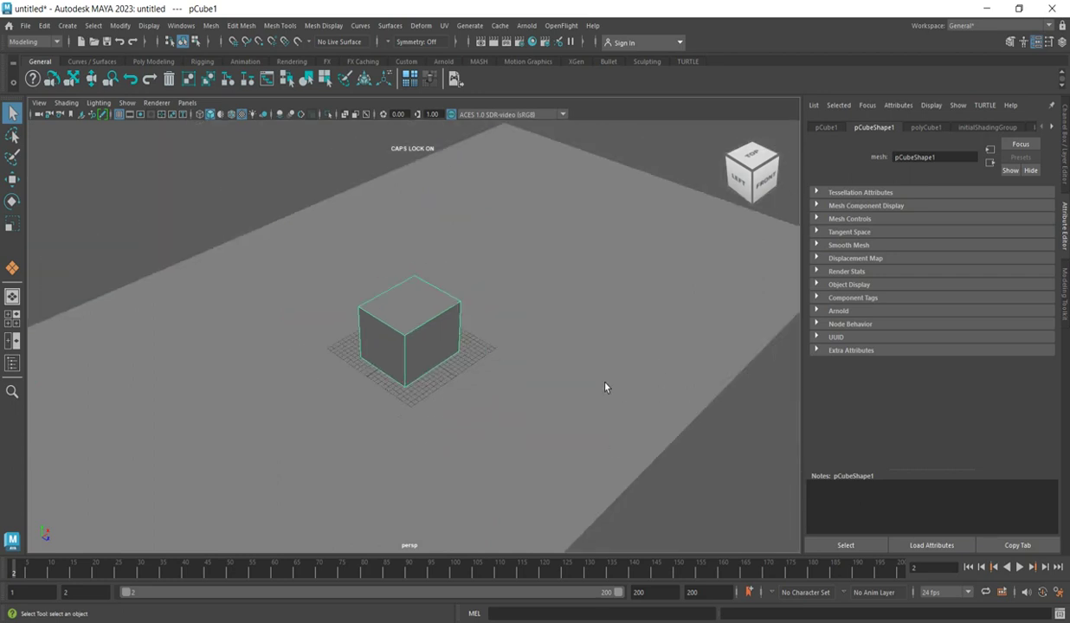
{"action": "left_click", "coordinate": [634, 334]}
{"action": "right_click", "coordinate": [617, 304]}
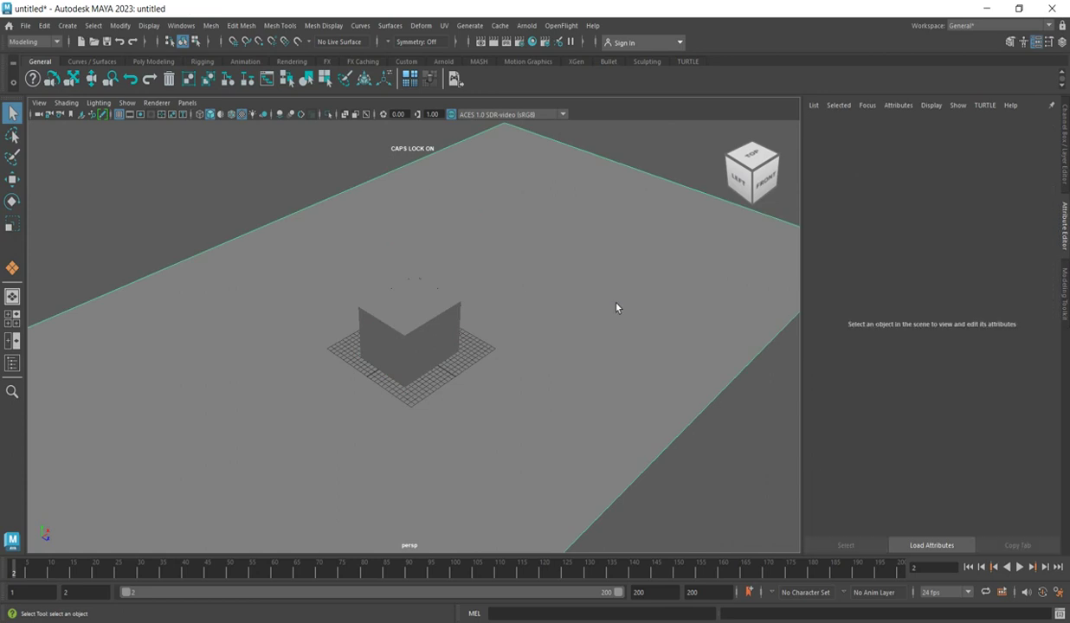
{"action": "right_click", "coordinate": [611, 302]}
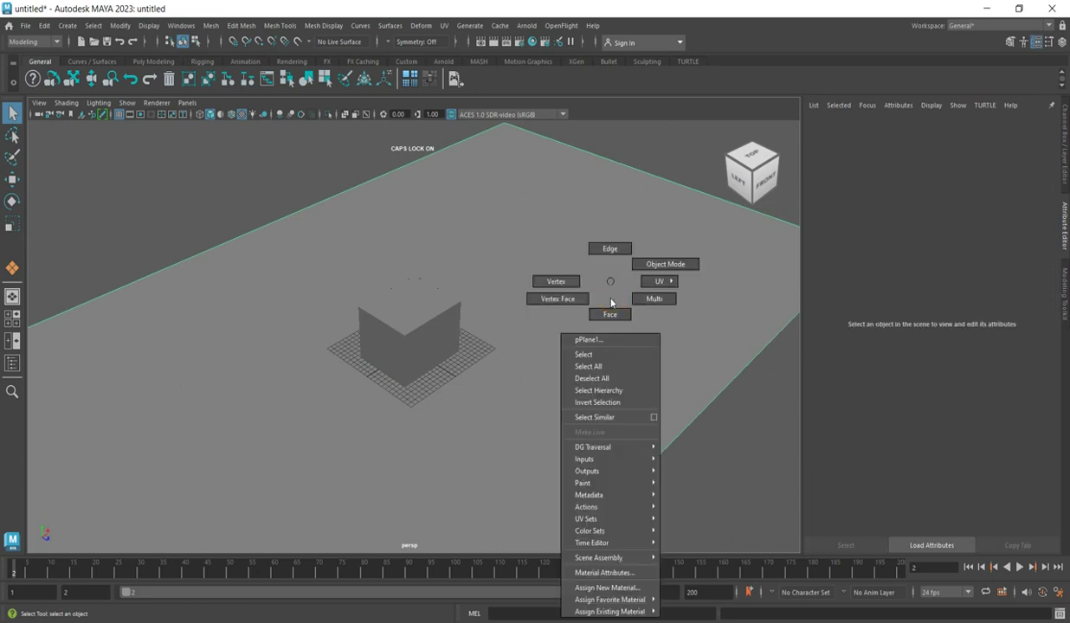
{"action": "left_click", "coordinate": [598, 339]}
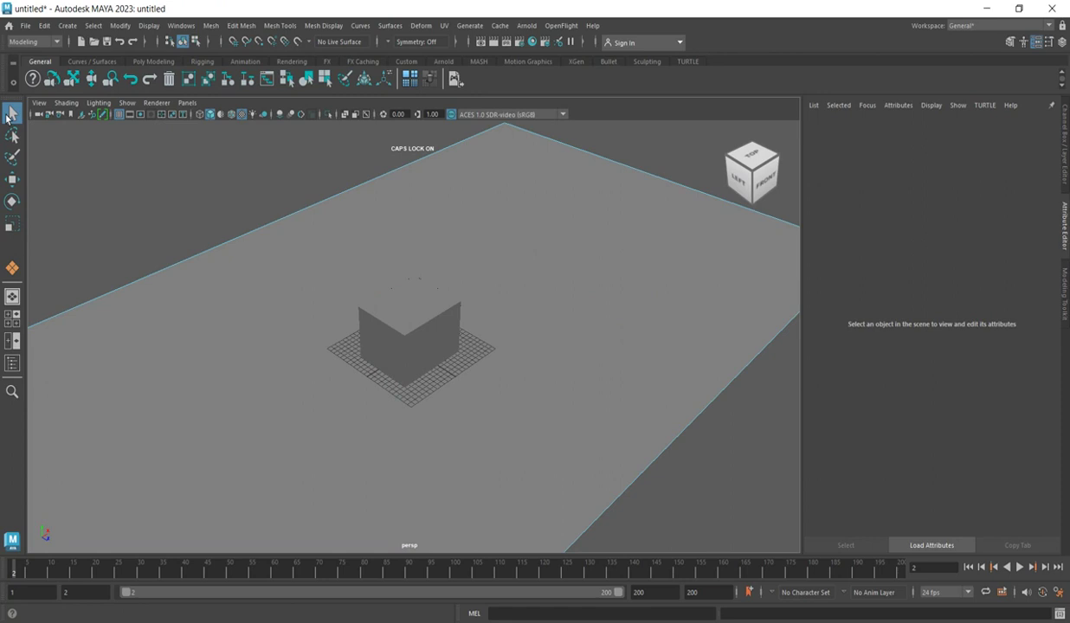
{"action": "right_click_drag", "start_coordinate": [306, 325], "coordinate": [374, 264]}
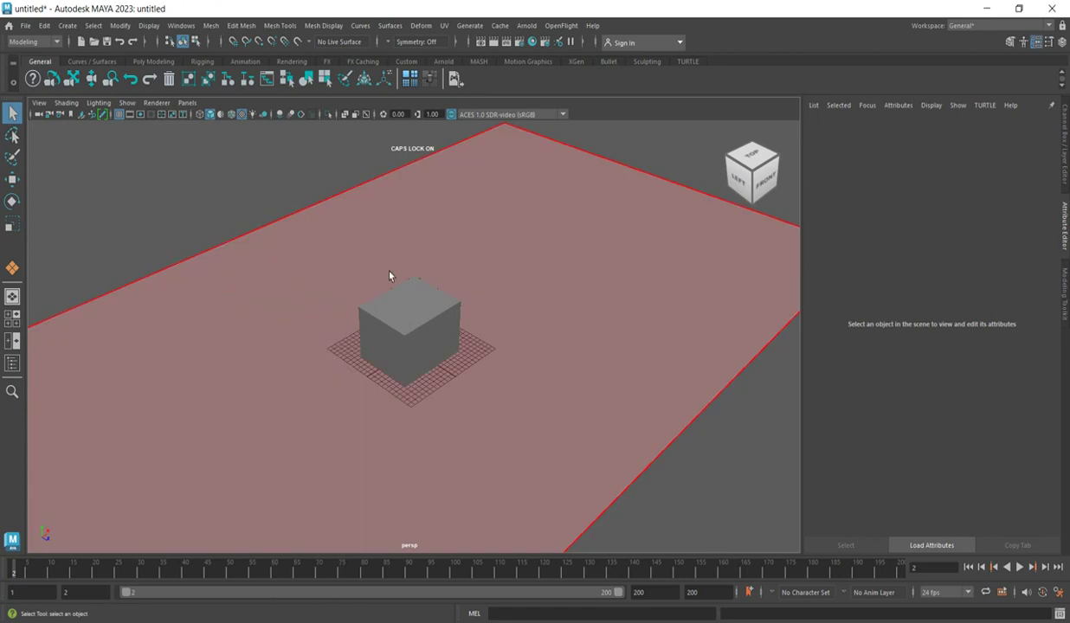
Assign a new Blinn material to the ground plane.
{"action": "left_click", "coordinate": [389, 276]}
{"action": "right_click", "coordinate": [630, 240]}
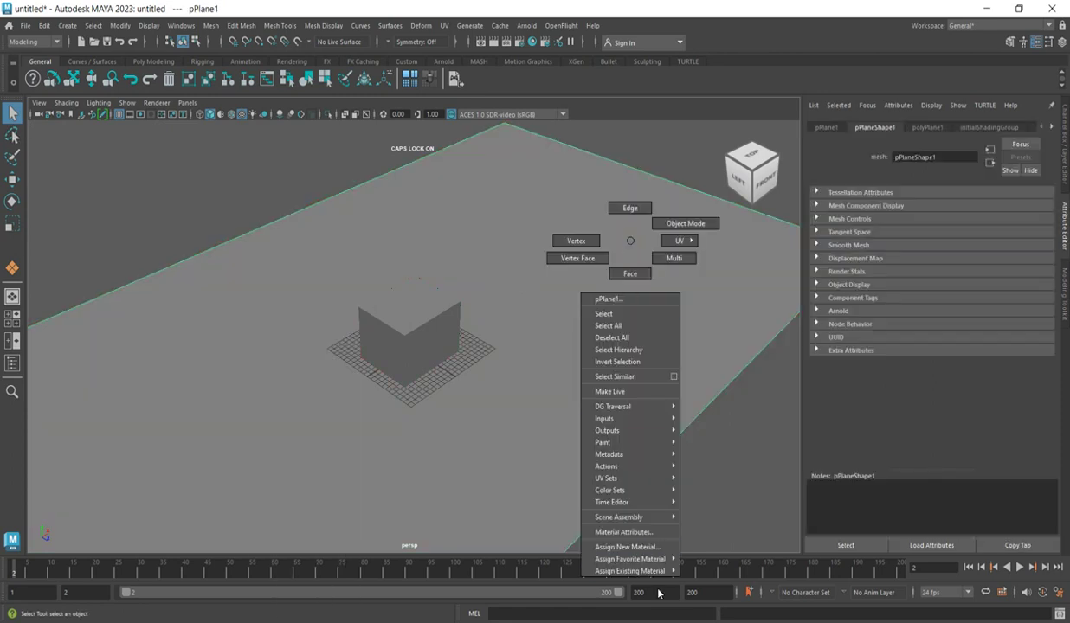
{"action": "left_click", "coordinate": [619, 551]}
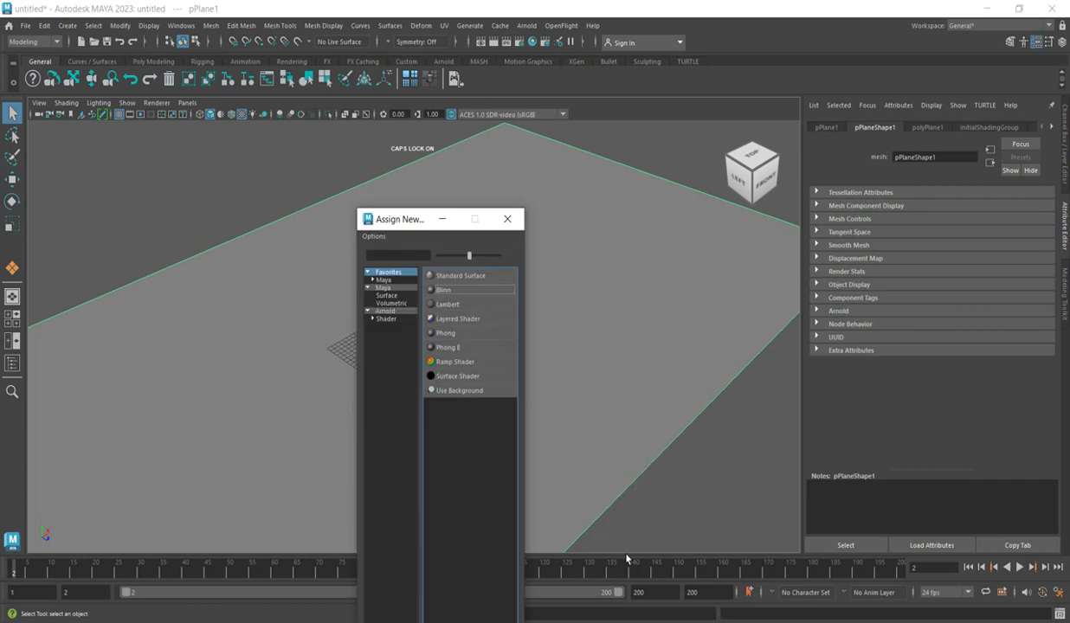
{"action": "left_click", "coordinate": [443, 291]}
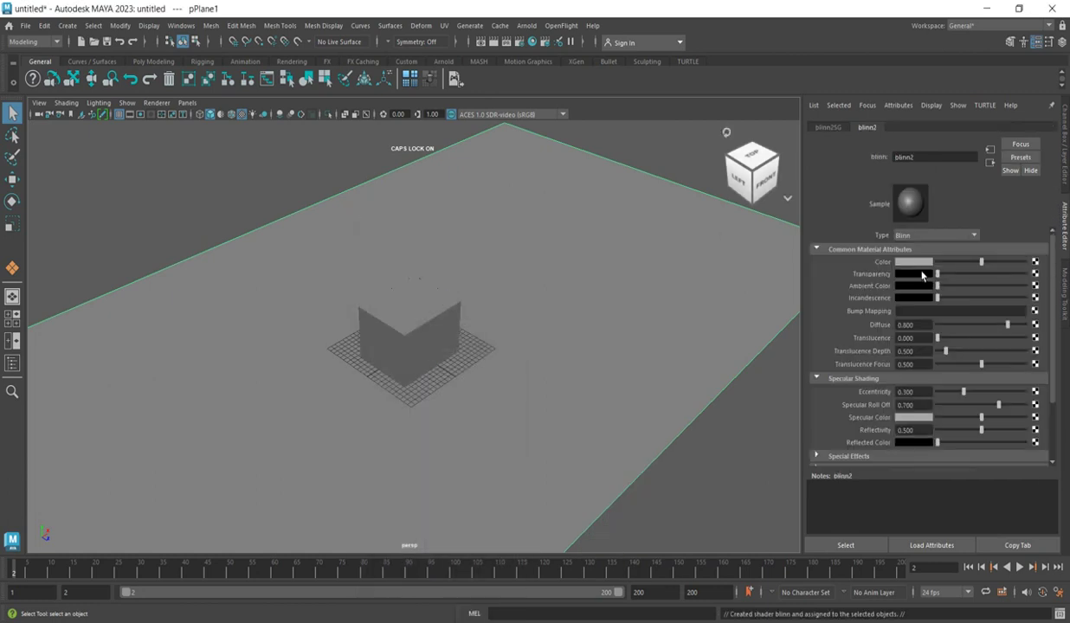
Set the ground material's colour to a muted green with hue 92.308, saturation 0.365 and value 0.324.
{"action": "left_click", "coordinate": [916, 262]}
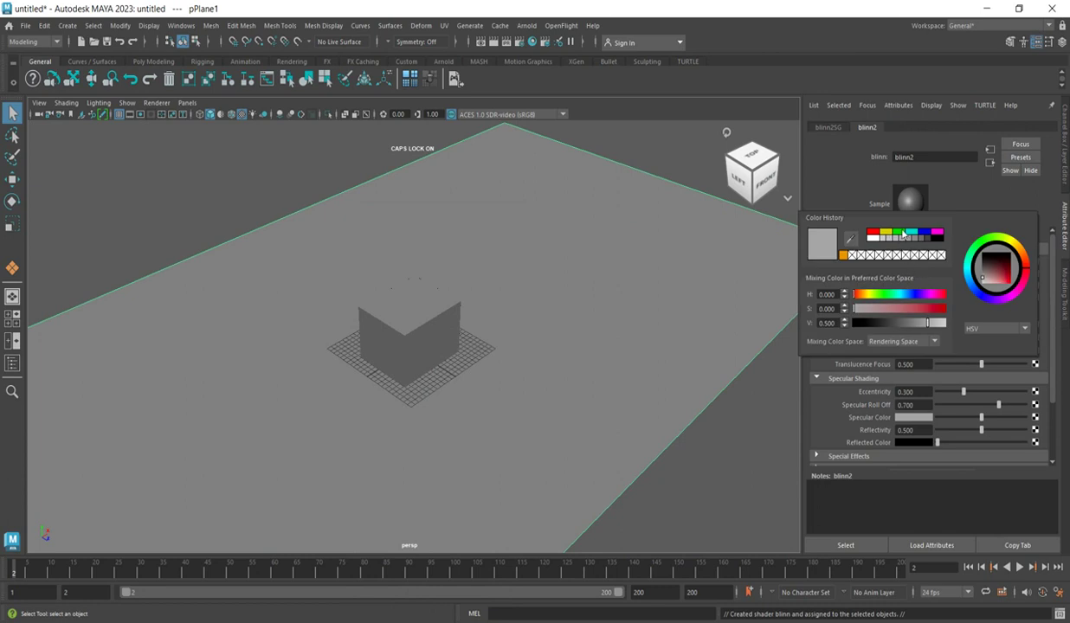
{"action": "left_click", "coordinate": [901, 233]}
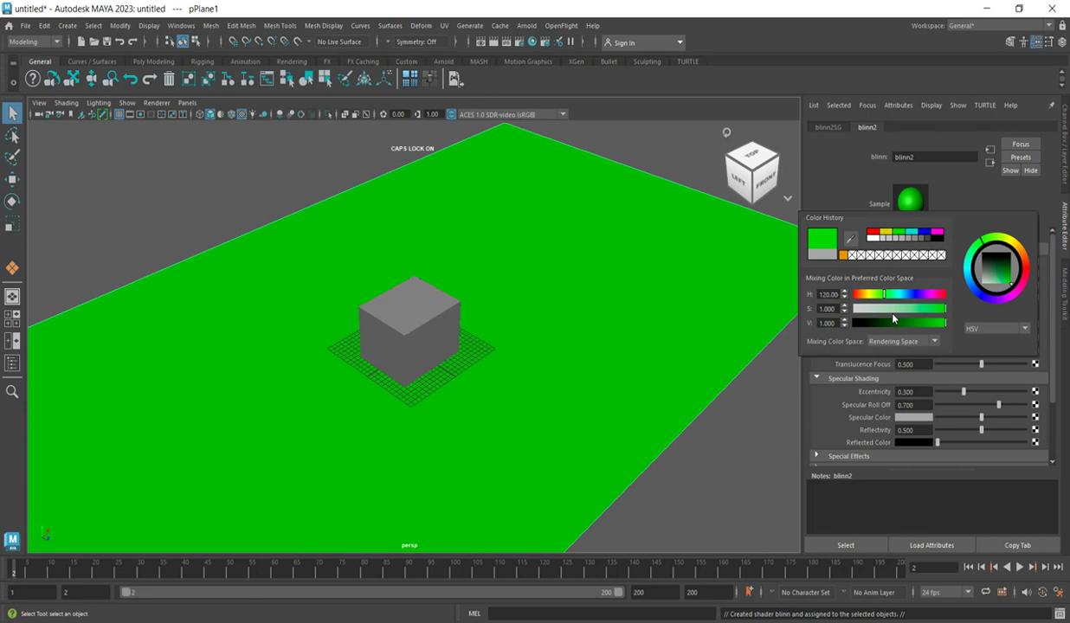
{"action": "mouse_move", "coordinate": [901, 324]}
{"action": "left_mouse_down"}
{"action": "mouse_move", "coordinate": [937, 325]}
{"action": "mouse_move", "coordinate": [916, 329]}
{"action": "left_mouse_up"}
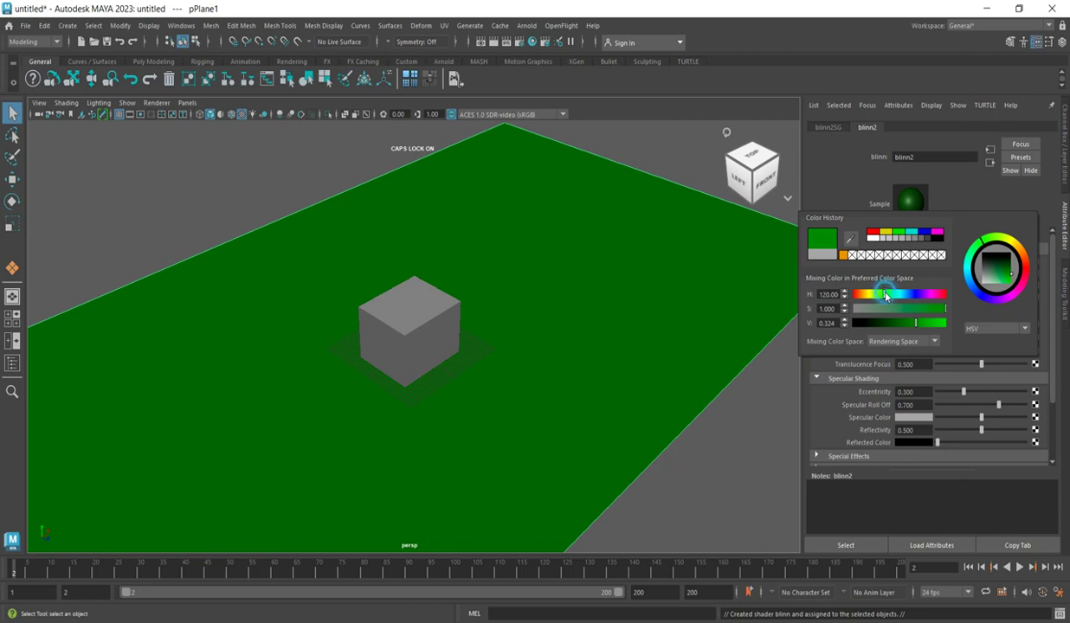
{"action": "mouse_move", "coordinate": [885, 293]}
{"action": "left_mouse_down"}
{"action": "mouse_move", "coordinate": [911, 315]}
{"action": "mouse_move", "coordinate": [873, 312]}
{"action": "mouse_move", "coordinate": [889, 313]}
{"action": "left_mouse_up"}
{"action": "left_click", "coordinate": [928, 310]}
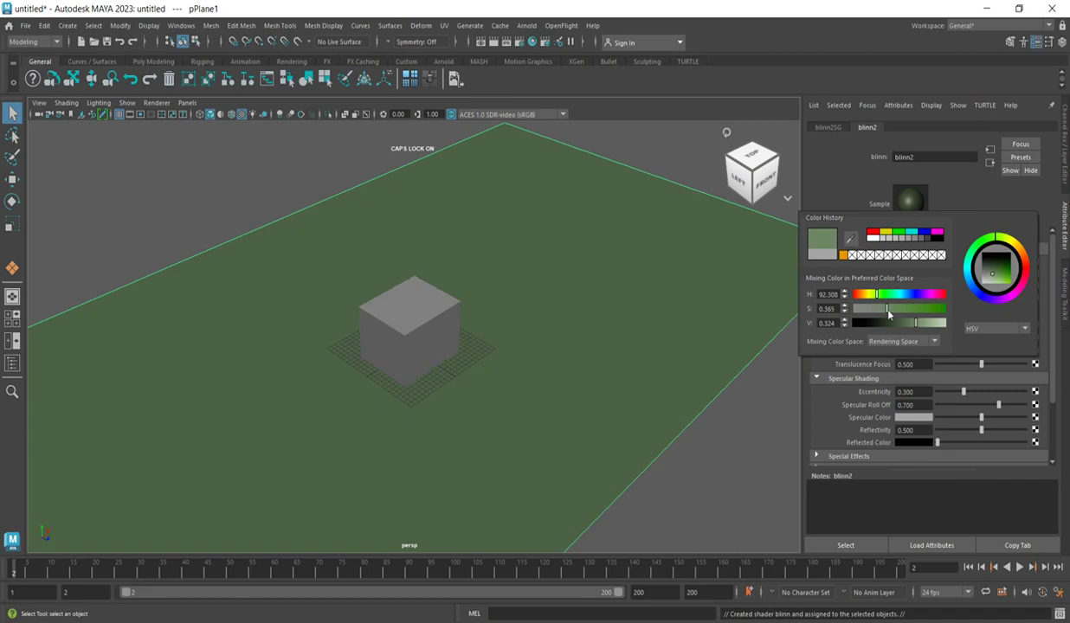
{"action": "left_click", "coordinate": [242, 201]}
Delete the top face of the cube so the box is open above.
{"action": "scroll", "coordinate": [416, 336], "scroll_direction": "up", "scroll_amount": 3}
{"action": "left_click", "coordinate": [420, 329]}
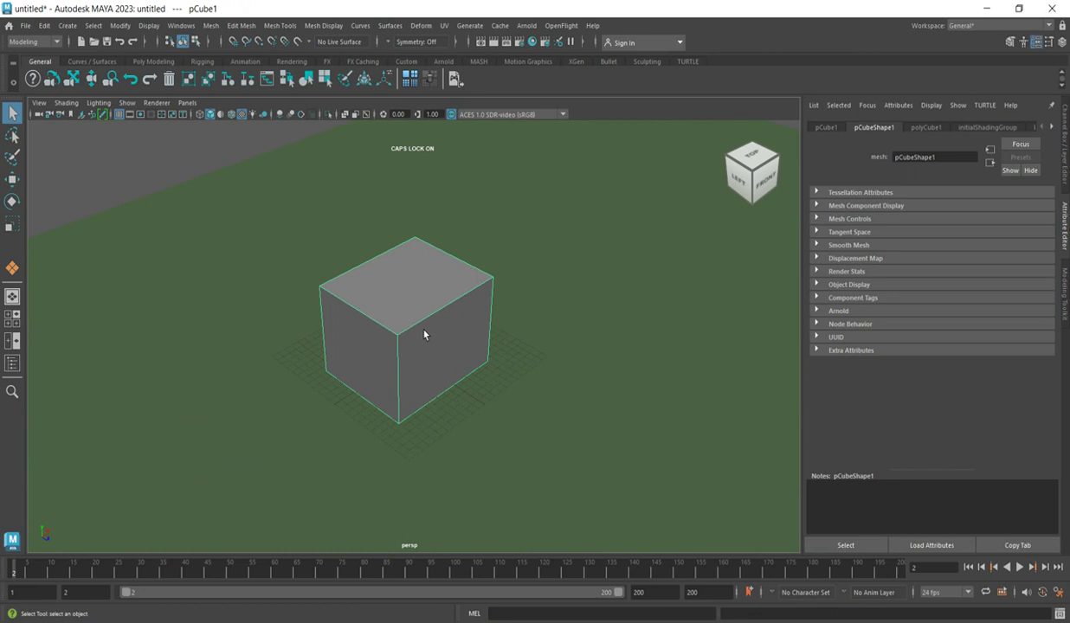
{"action": "scroll", "coordinate": [424, 334], "scroll_direction": "up", "scroll_amount": 3}
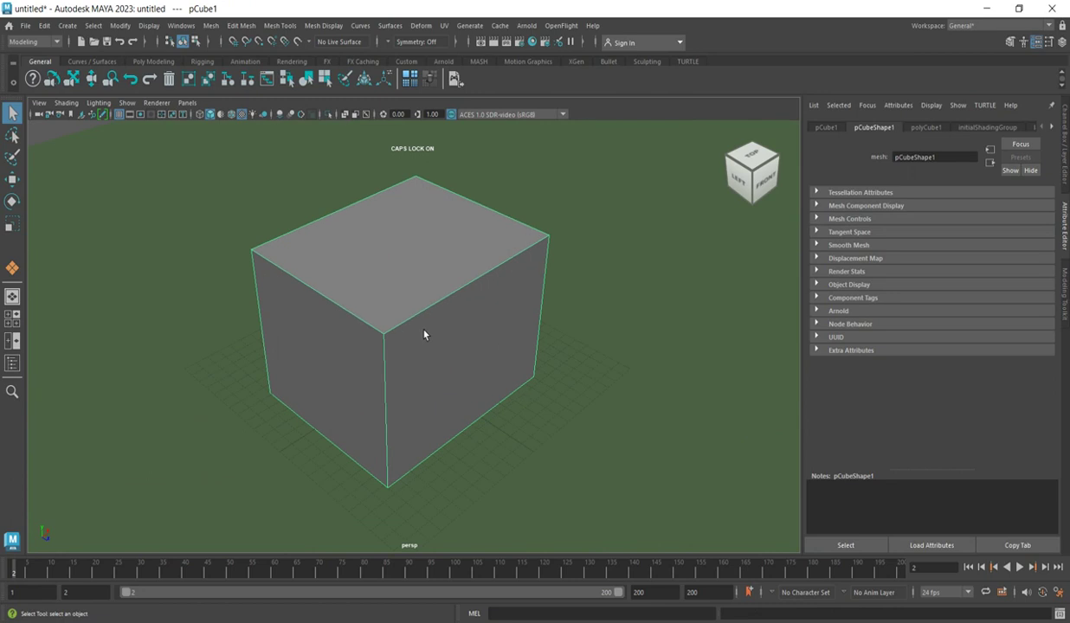
{"action": "right_click", "coordinate": [398, 268]}
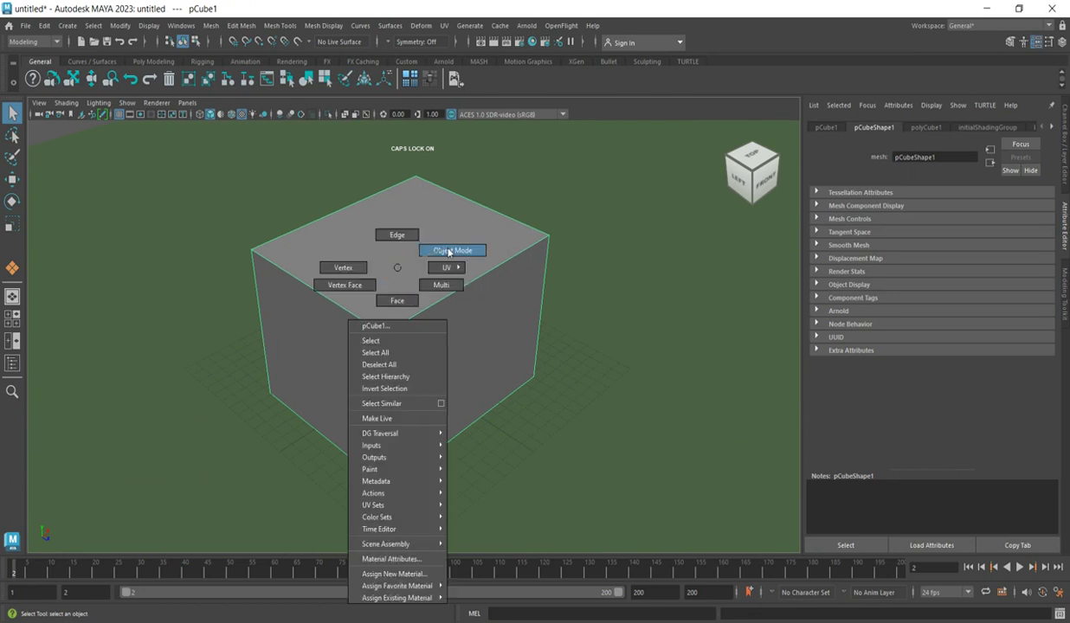
{"action": "left_click", "coordinate": [403, 301]}
{"action": "left_click", "coordinate": [408, 294]}
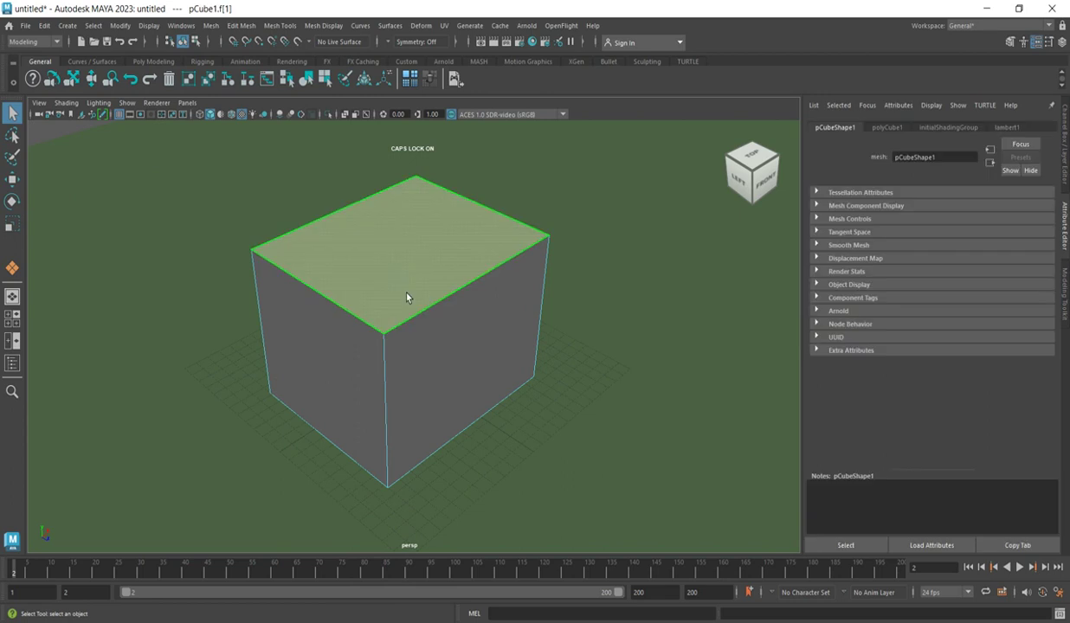
{"action": "key", "text": "Delete"}
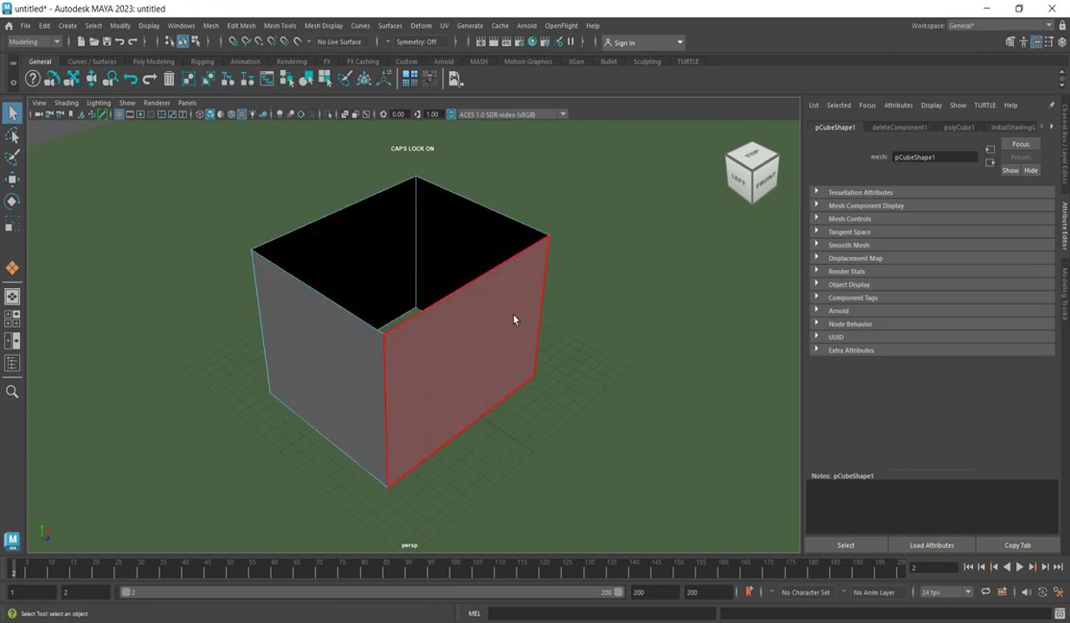
{"action": "scroll", "coordinate": [423, 330], "scroll_direction": "up", "scroll_amount": 3}
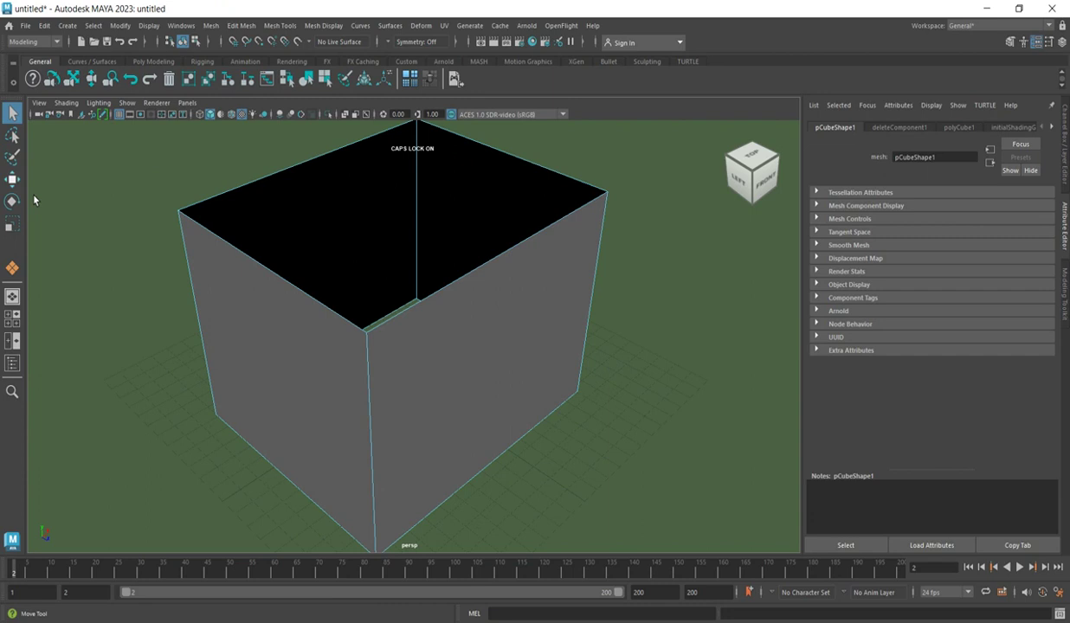
Return the box to object mode and move it vertically to a height of about 5.69 cm, just above the ground plane.
{"action": "right_click", "coordinate": [252, 279]}
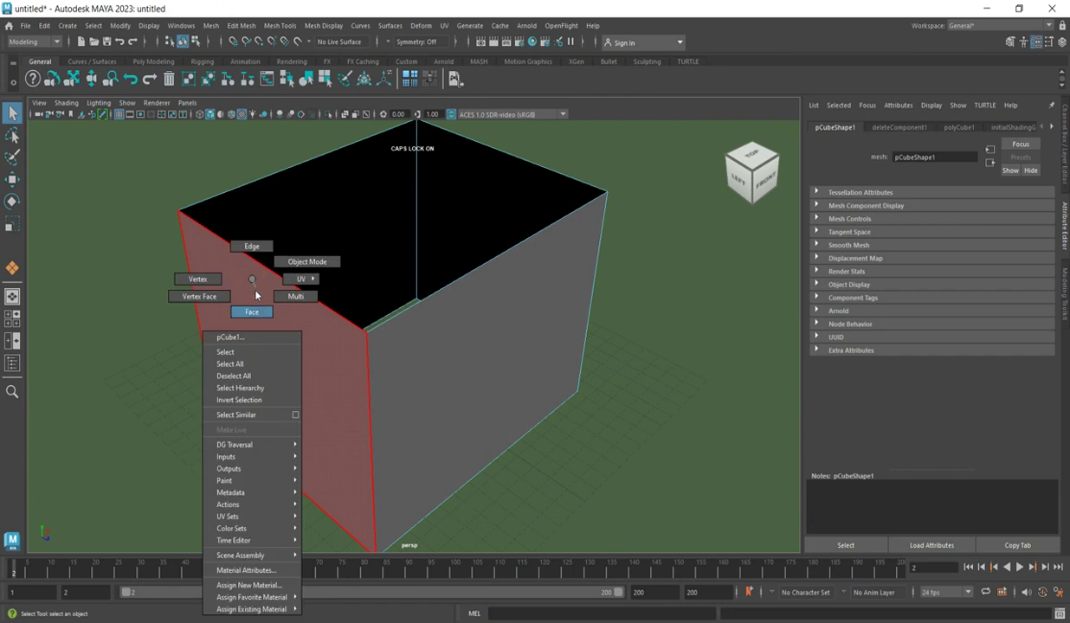
{"action": "left_click", "coordinate": [310, 263]}
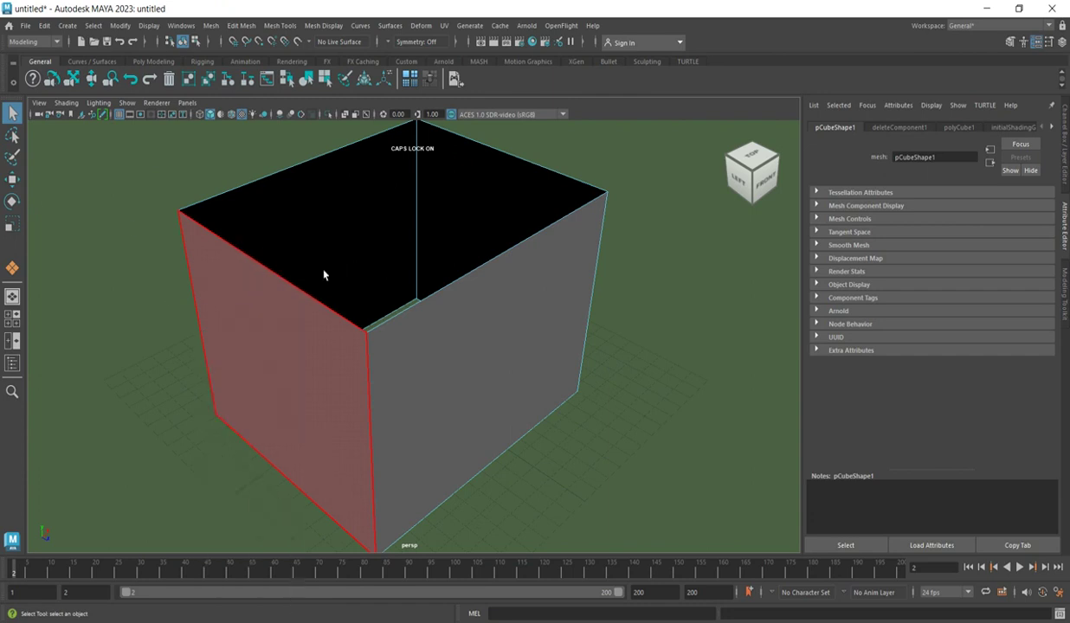
{"action": "left_click", "coordinate": [325, 274]}
{"action": "left_click", "coordinate": [13, 181]}
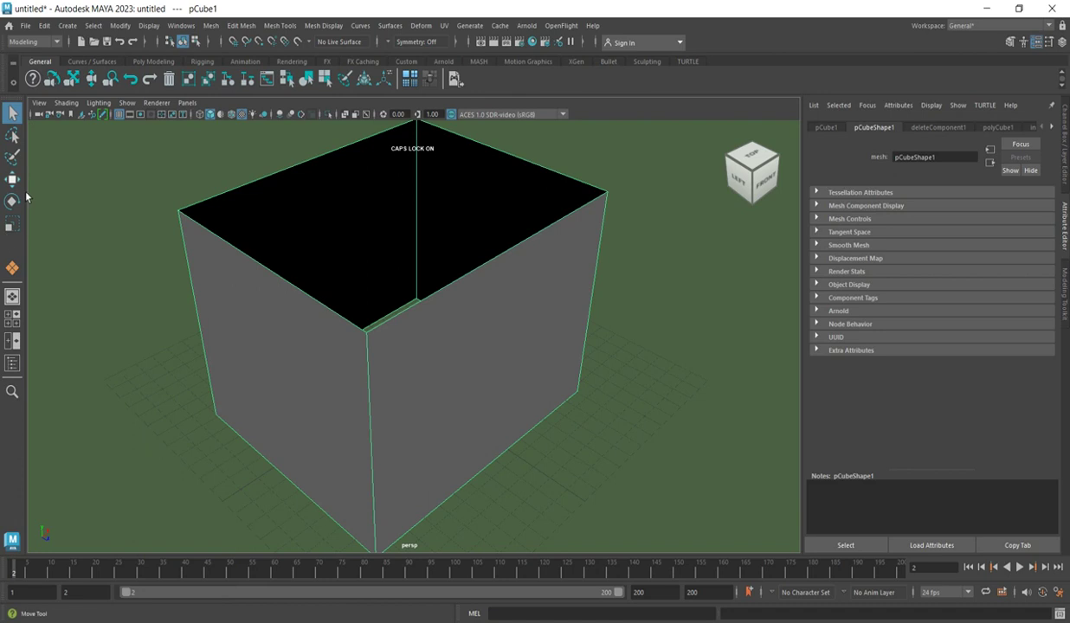
{"action": "left_click", "coordinate": [13, 179]}
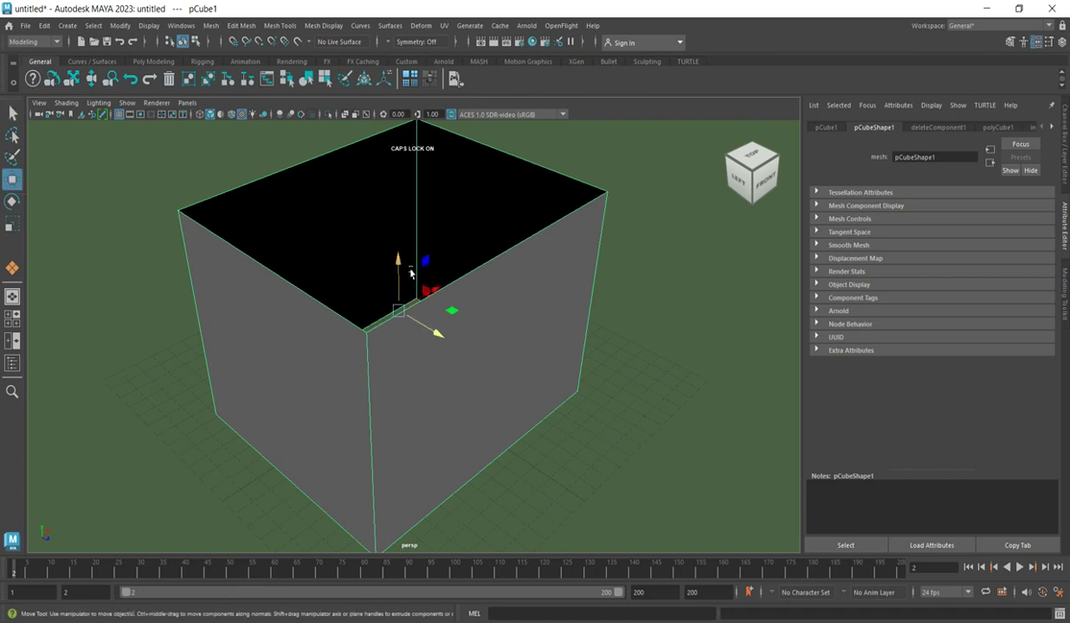
{"action": "left_click_drag", "start_coordinate": [732, 163], "coordinate": [737, 180]}
{"action": "left_click_drag", "start_coordinate": [407, 275], "coordinate": [407, 275]}
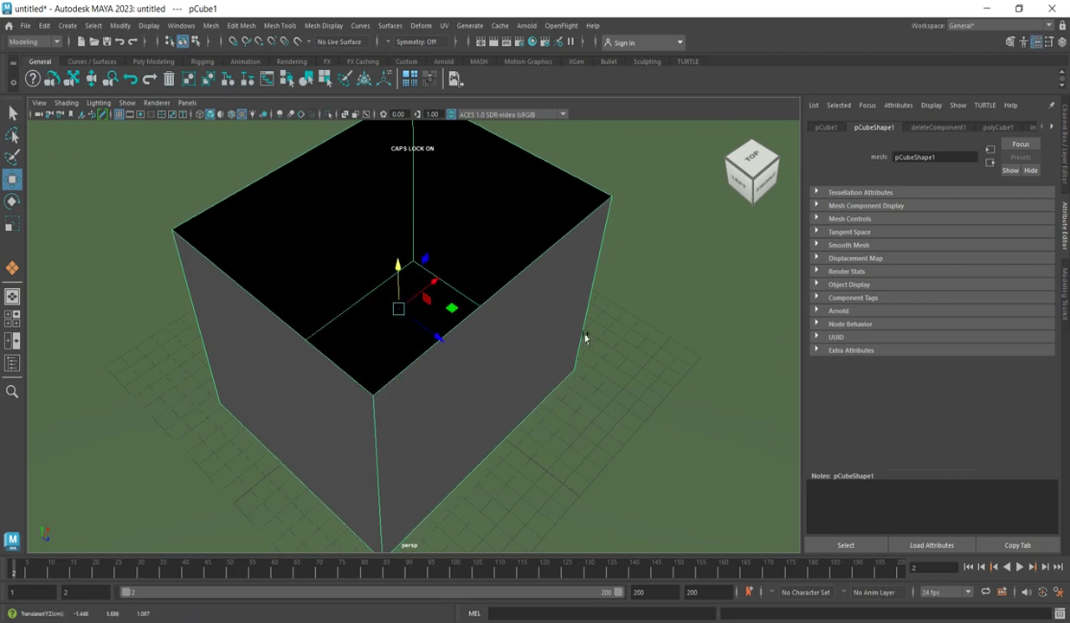
{"action": "mouse_move", "coordinate": [750, 184]}
{"action": "left_mouse_down"}
{"action": "mouse_move", "coordinate": [738, 161]}
{"action": "mouse_move", "coordinate": [755, 185]}
{"action": "left_mouse_up"}
{"action": "scroll", "coordinate": [467, 437], "scroll_direction": "down", "scroll_amount": 3}
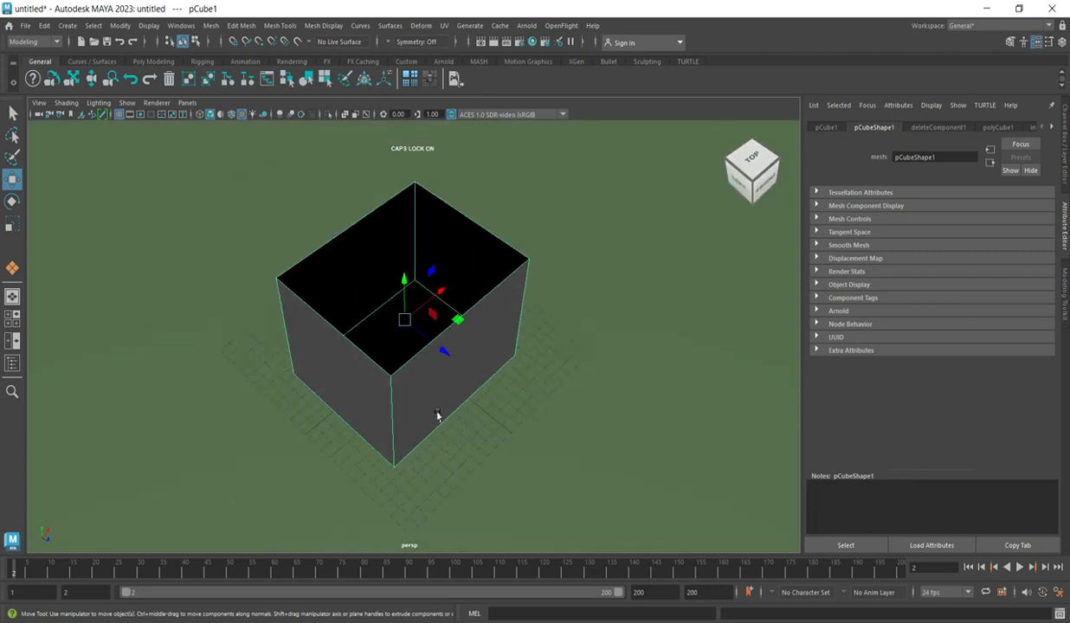
{"action": "scroll", "coordinate": [424, 403], "scroll_direction": "up", "scroll_amount": 4}
{"action": "scroll", "coordinate": [480, 378], "scroll_direction": "down", "scroll_amount": 3}
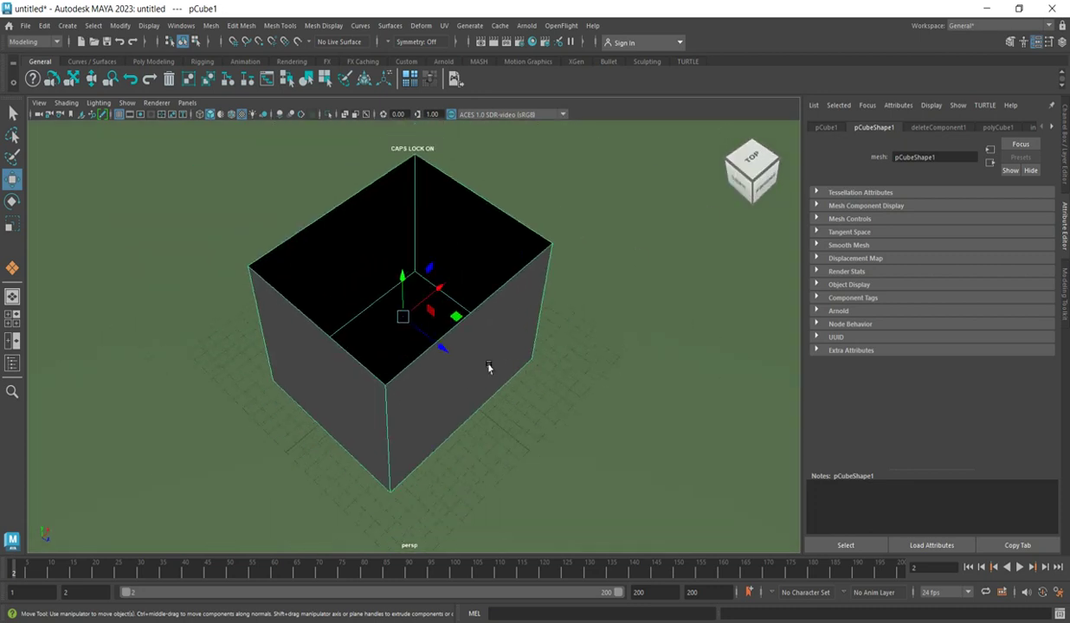
Select the box's front top edge in edge mode, try raising it about 4.08 cm and undo the move.
{"action": "right_click_drag", "start_coordinate": [469, 281], "coordinate": [488, 253]}
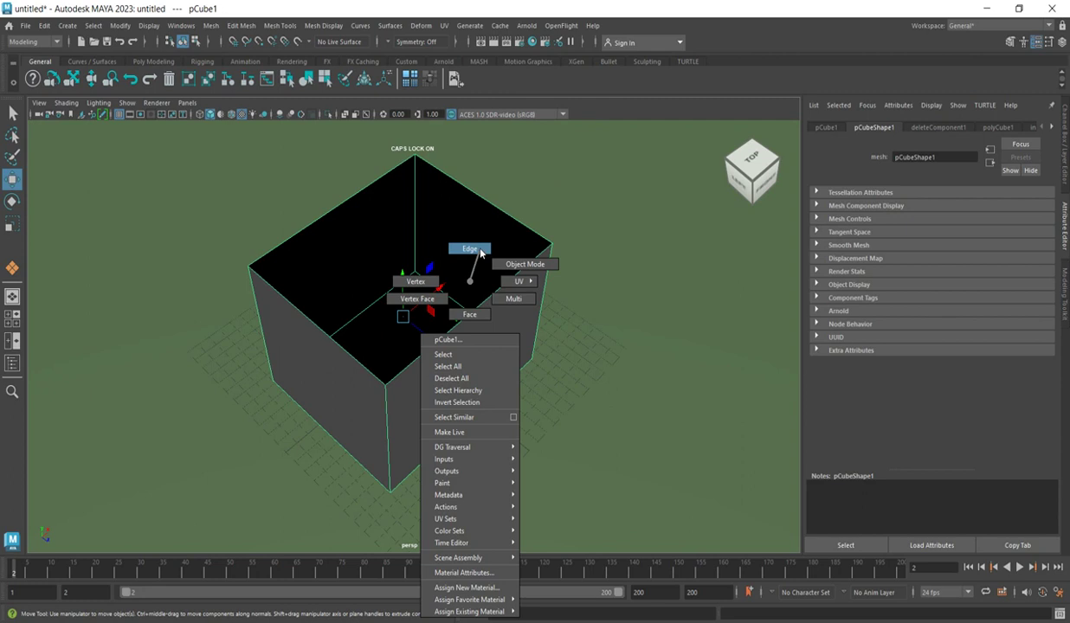
{"action": "mouse_move", "coordinate": [481, 249]}
{"action": "right_mouse_down"}
{"action": "mouse_move", "coordinate": [414, 568]}
{"action": "mouse_move", "coordinate": [439, 334]}
{"action": "mouse_move", "coordinate": [490, 239]}
{"action": "mouse_move", "coordinate": [459, 253]}
{"action": "mouse_move", "coordinate": [468, 250]}
{"action": "right_mouse_up"}
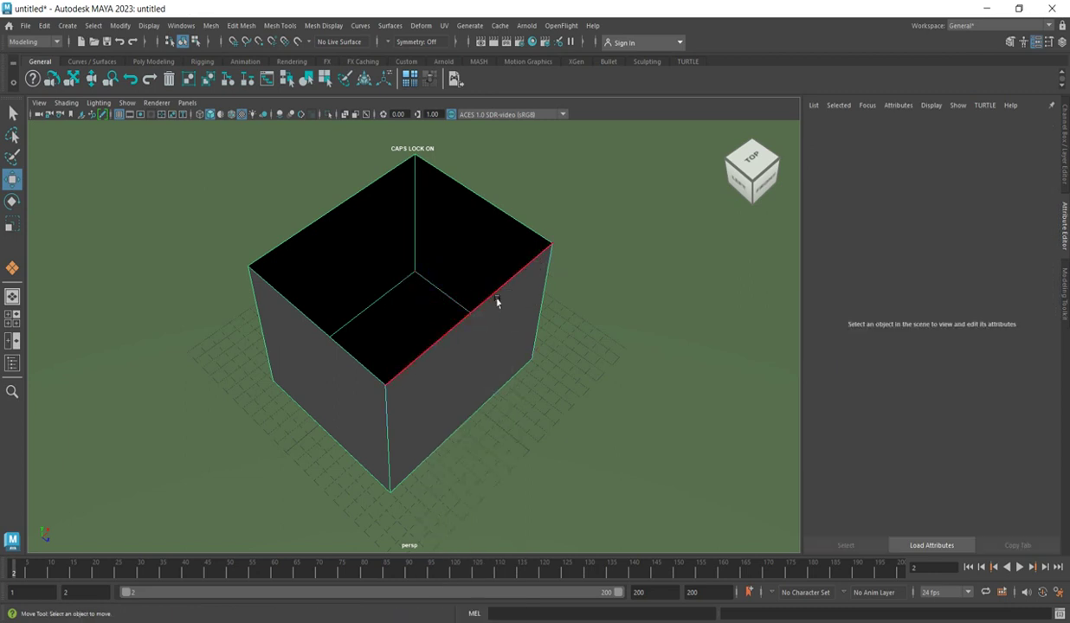
{"action": "left_click", "coordinate": [497, 300]}
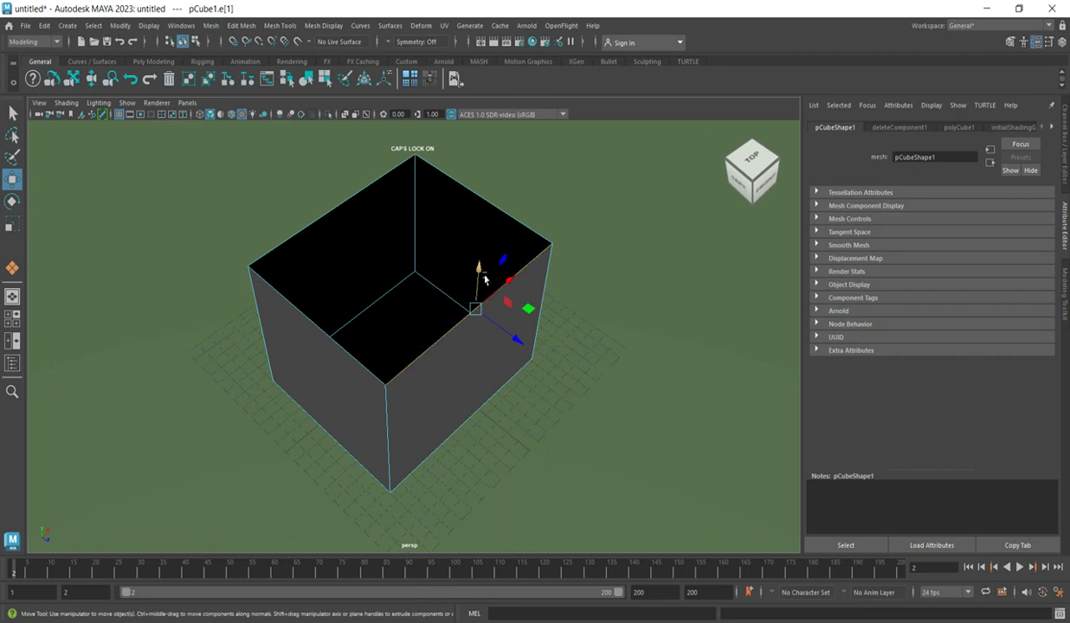
{"action": "left_click_drag", "start_coordinate": [485, 278], "coordinate": [497, 223]}
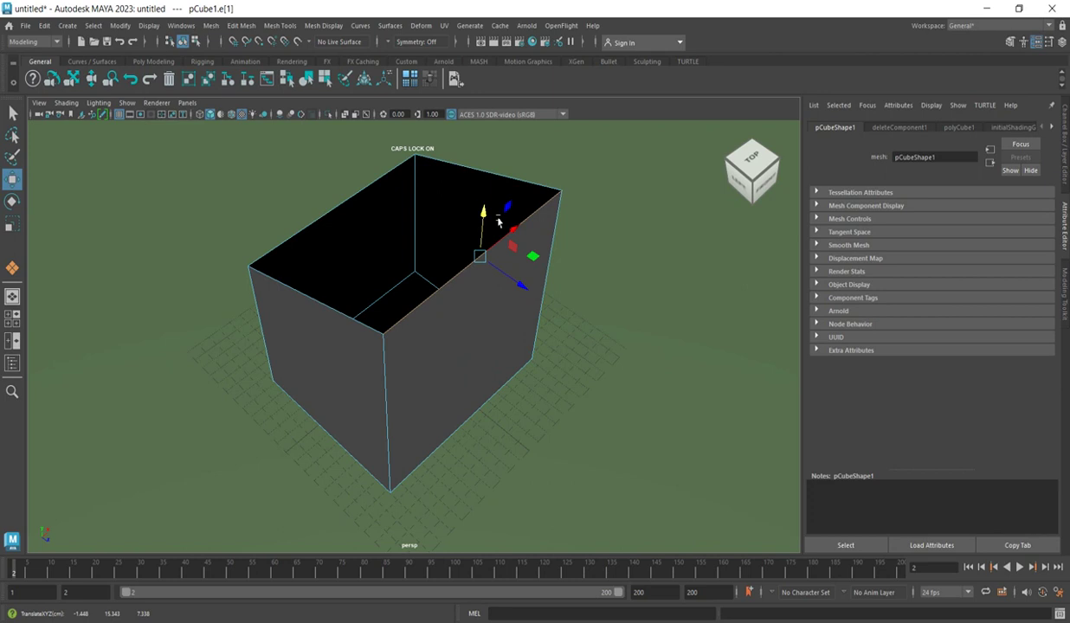
{"action": "key", "text": "ctrl+z"}
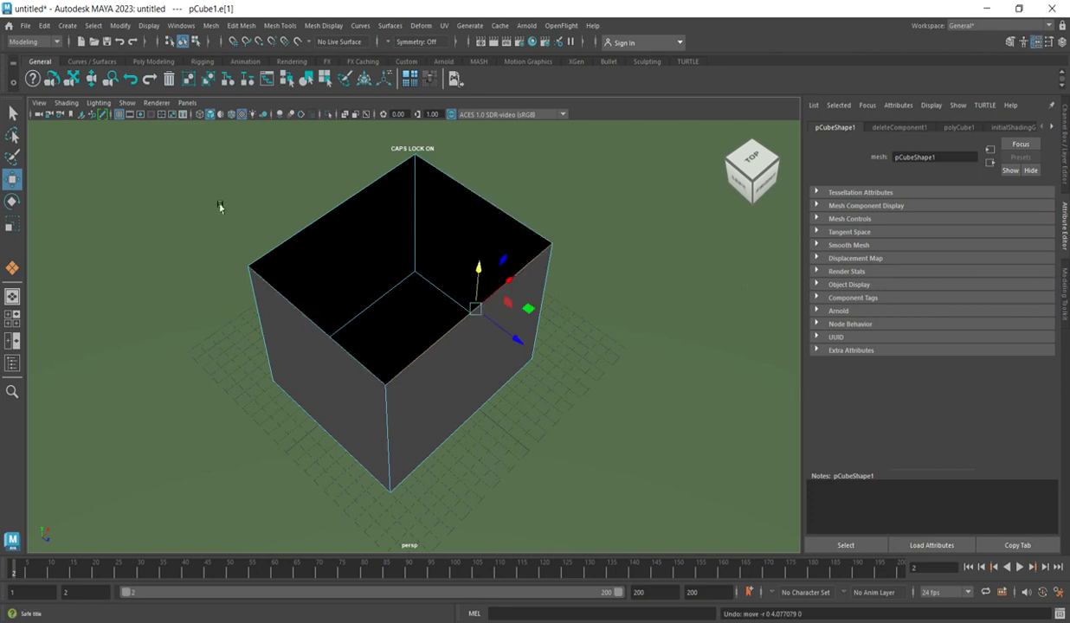
Extrude the box's front top edge about 6.41 upward and 5.03 outward to form a slanted flap.
{"action": "left_click", "coordinate": [242, 25]}
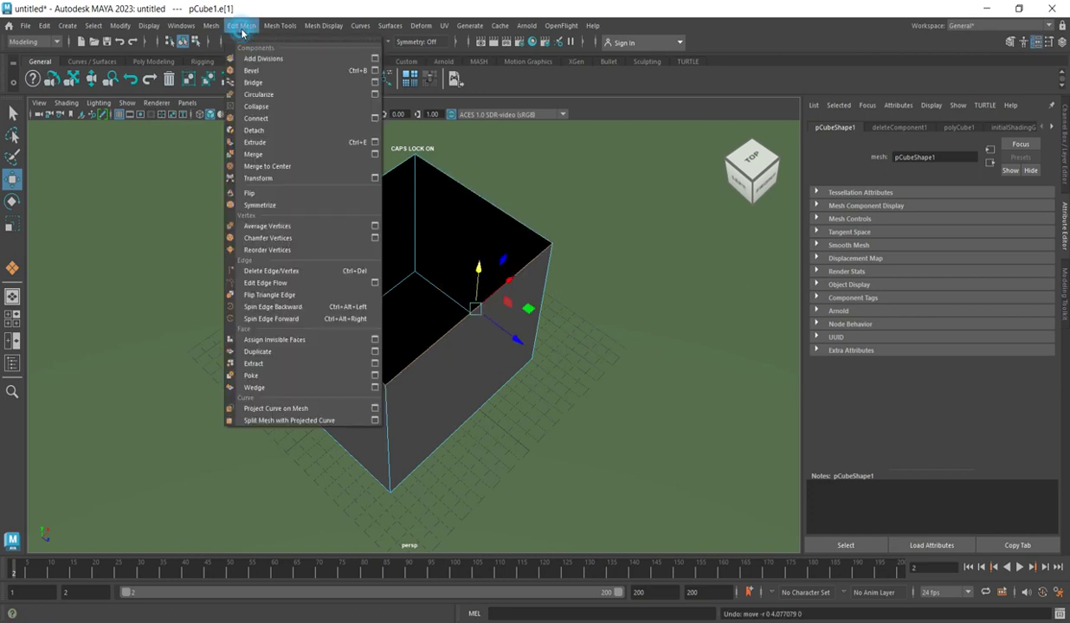
{"action": "left_click", "coordinate": [255, 144]}
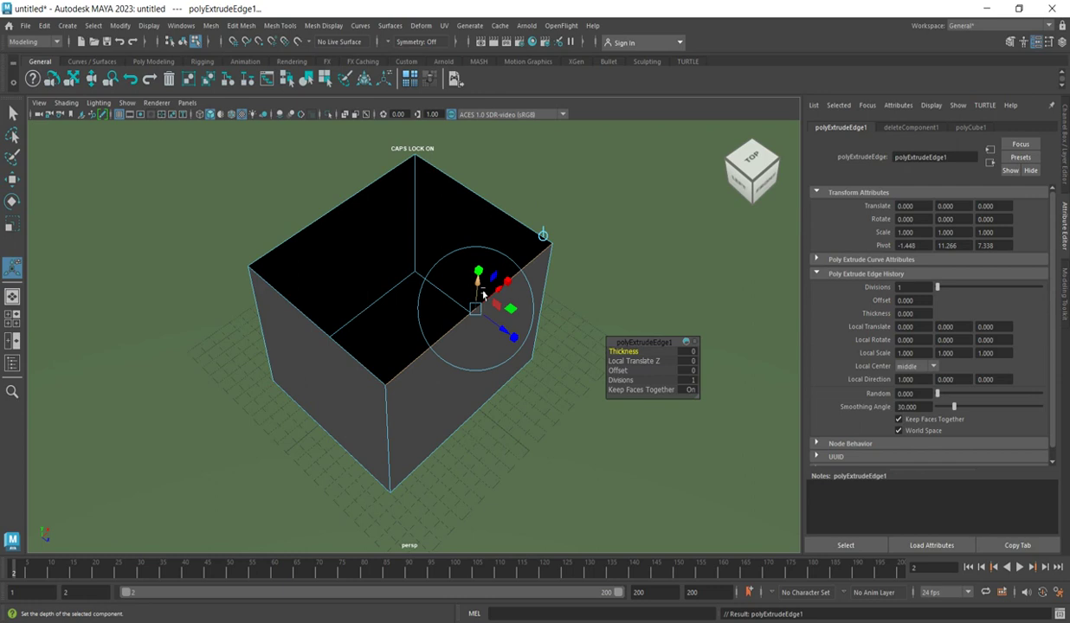
{"action": "left_click_drag", "start_coordinate": [484, 292], "coordinate": [516, 201]}
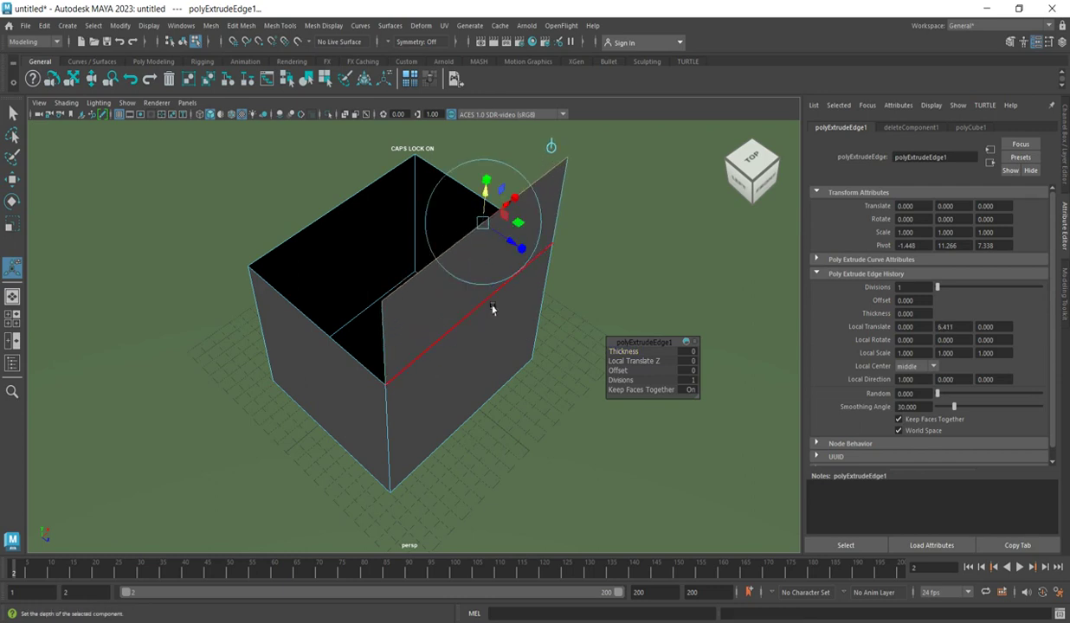
{"action": "left_click_drag", "start_coordinate": [512, 244], "coordinate": [582, 311]}
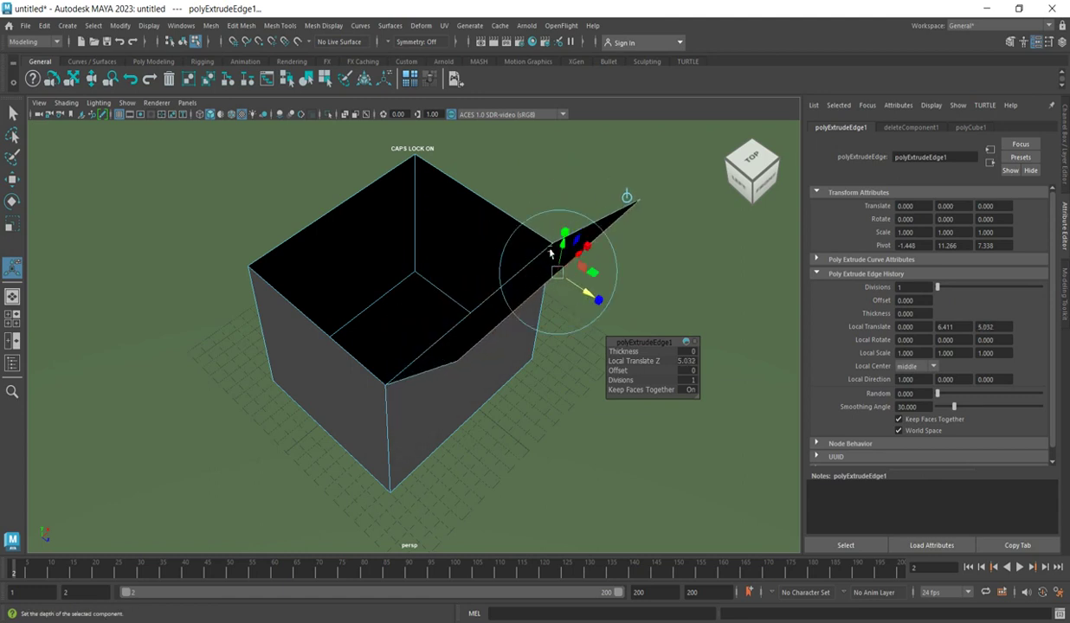
Extrude the right top edge of the box about 6.49 upward and 5.07 outward to form a second flap.
{"action": "left_click", "coordinate": [453, 169]}
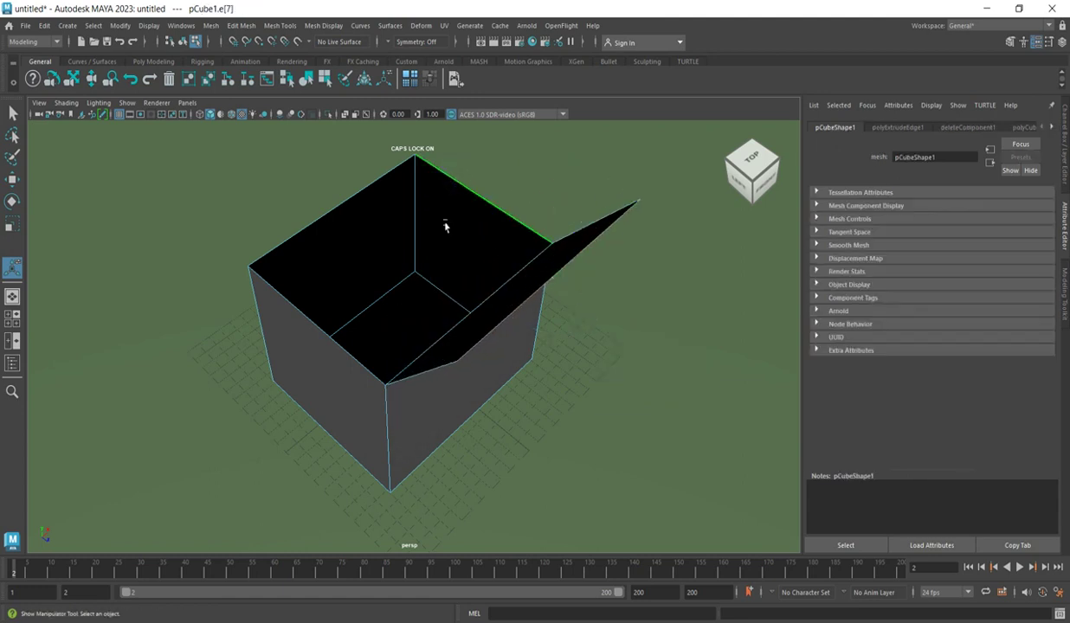
{"action": "left_click", "coordinate": [242, 26]}
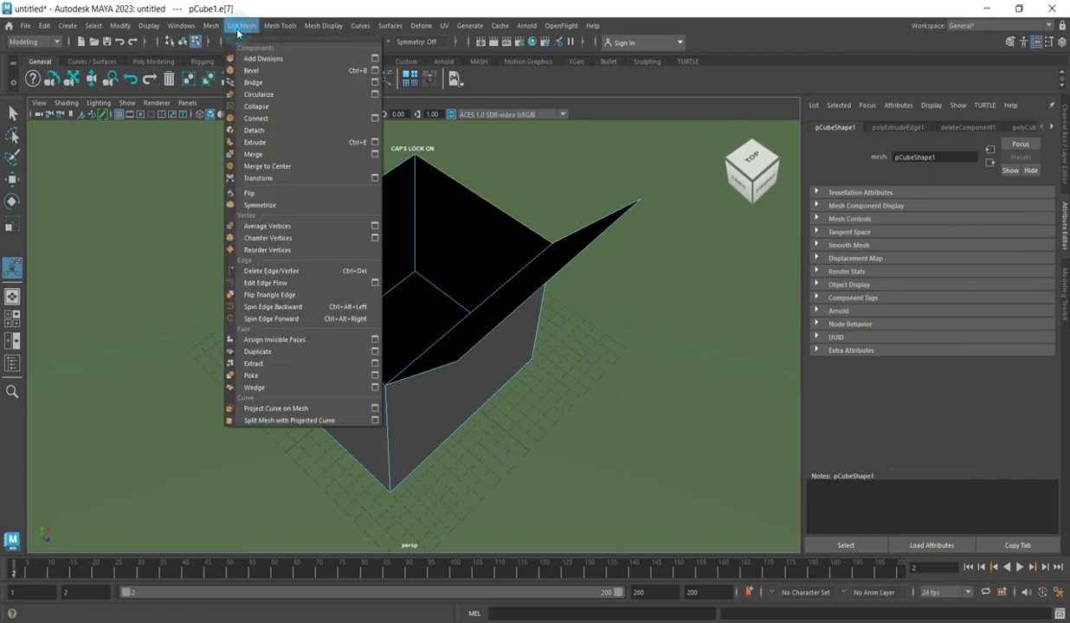
{"action": "left_click", "coordinate": [266, 147]}
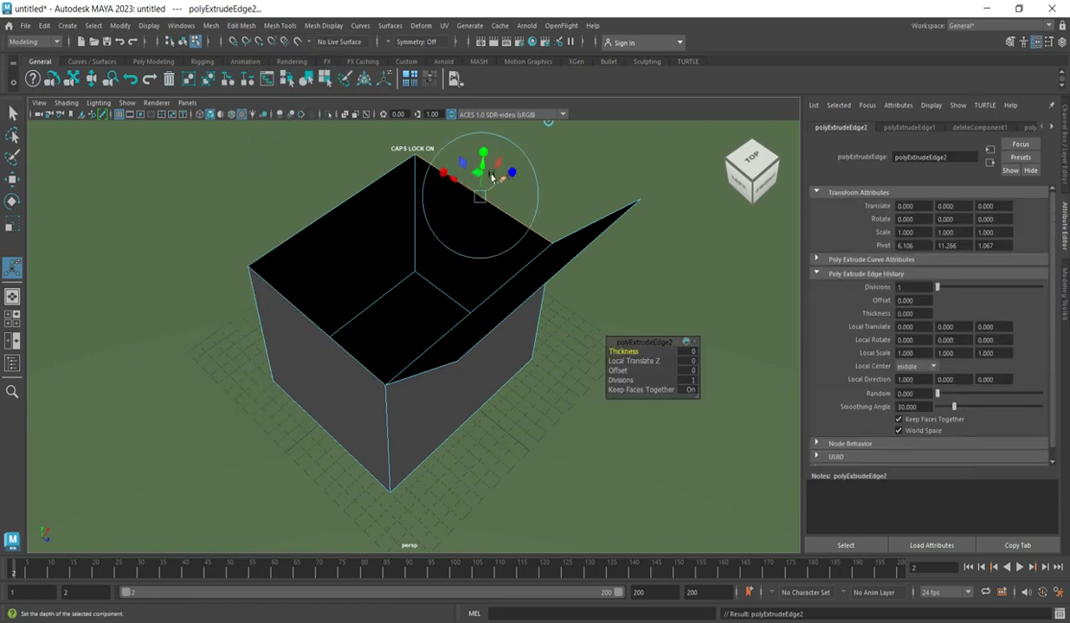
{"action": "left_click_drag", "start_coordinate": [491, 177], "coordinate": [508, 80]}
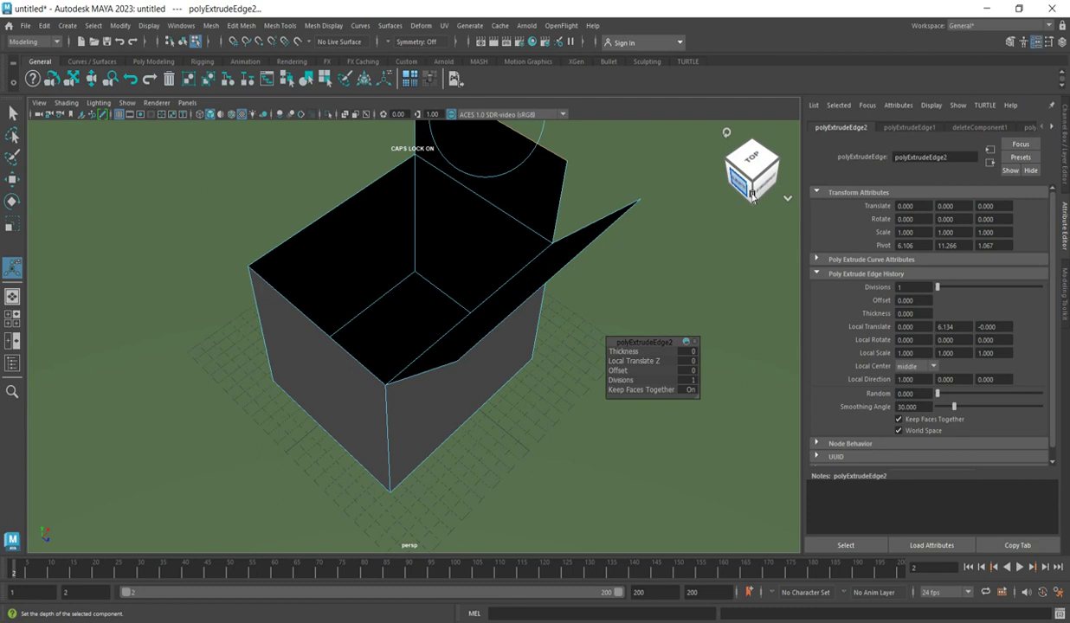
{"action": "left_click", "coordinate": [736, 182]}
{"action": "scroll", "coordinate": [470, 327], "scroll_direction": "up", "scroll_amount": 10}
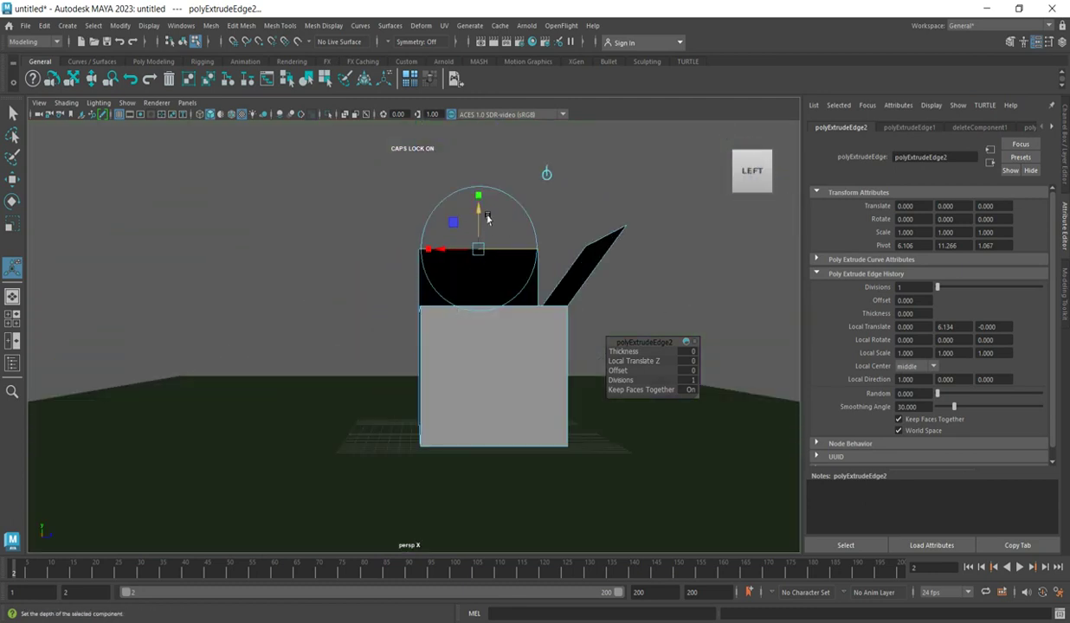
{"action": "mouse_move", "coordinate": [487, 219]}
{"action": "left_mouse_down"}
{"action": "mouse_move", "coordinate": [478, 226]}
{"action": "mouse_move", "coordinate": [481, 211]}
{"action": "left_mouse_up"}
{"action": "left_click", "coordinate": [725, 173]}
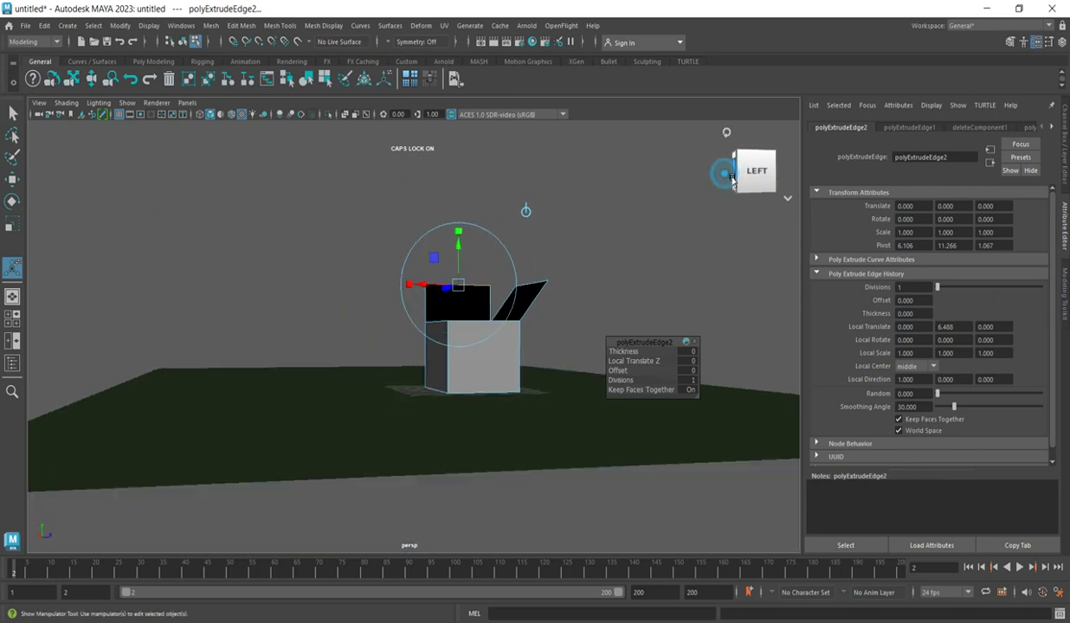
{"action": "left_click_drag", "start_coordinate": [393, 318], "coordinate": [387, 313]}
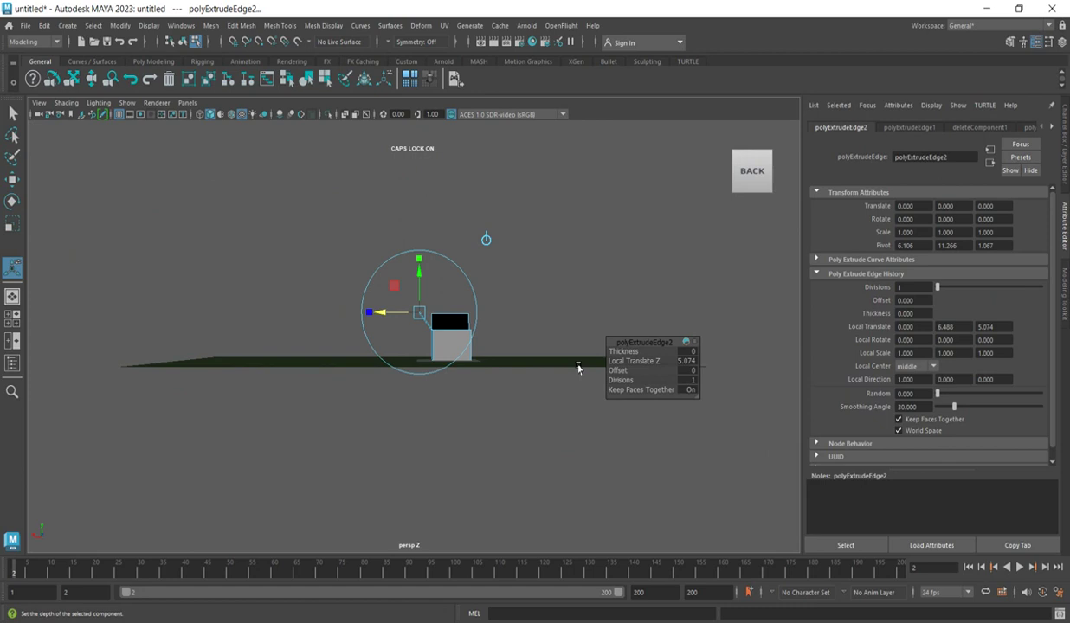
Extrude the left top edge of the box about 6.88 upward and 3.14 outward to form a third flap.
{"action": "mouse_move", "coordinate": [757, 166]}
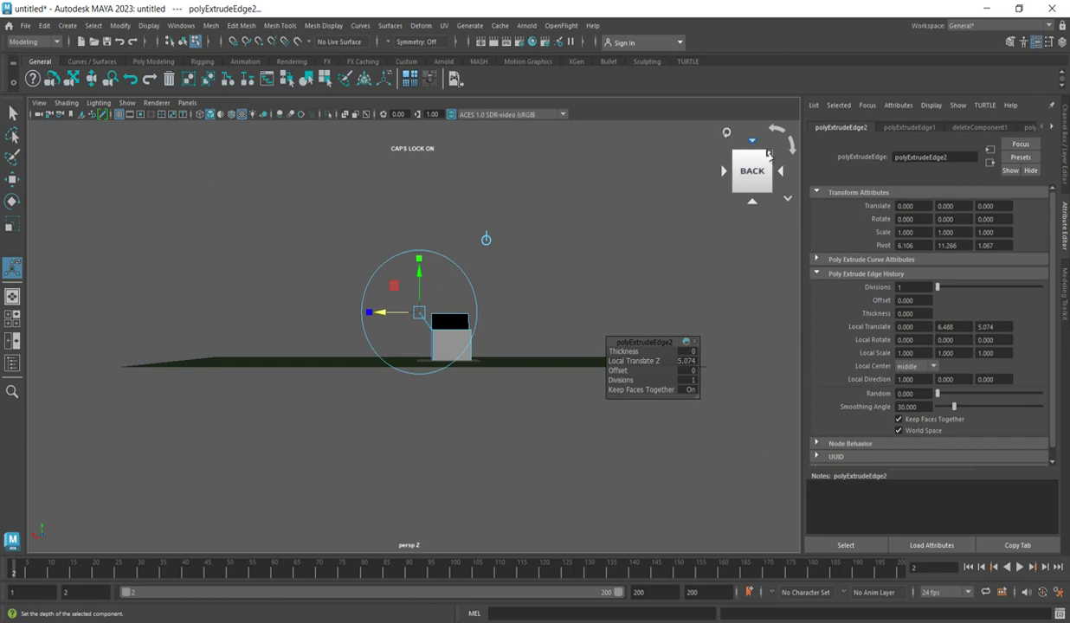
{"action": "left_click", "coordinate": [770, 152]}
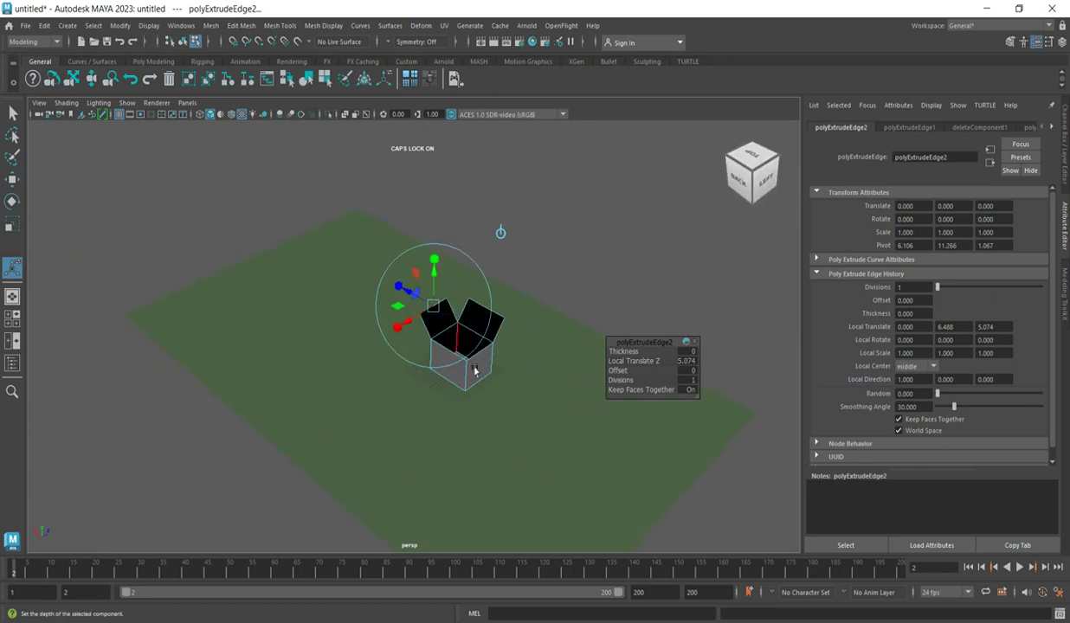
{"action": "scroll", "coordinate": [475, 371], "scroll_direction": "up", "scroll_amount": 5}
{"action": "left_click", "coordinate": [555, 369]}
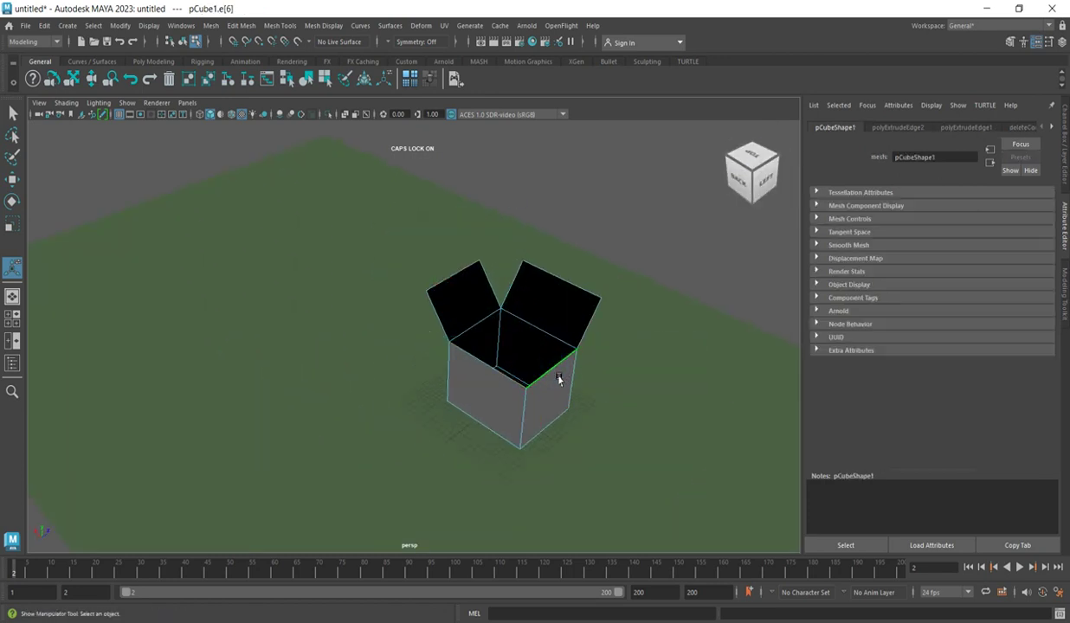
{"action": "left_click", "coordinate": [242, 25]}
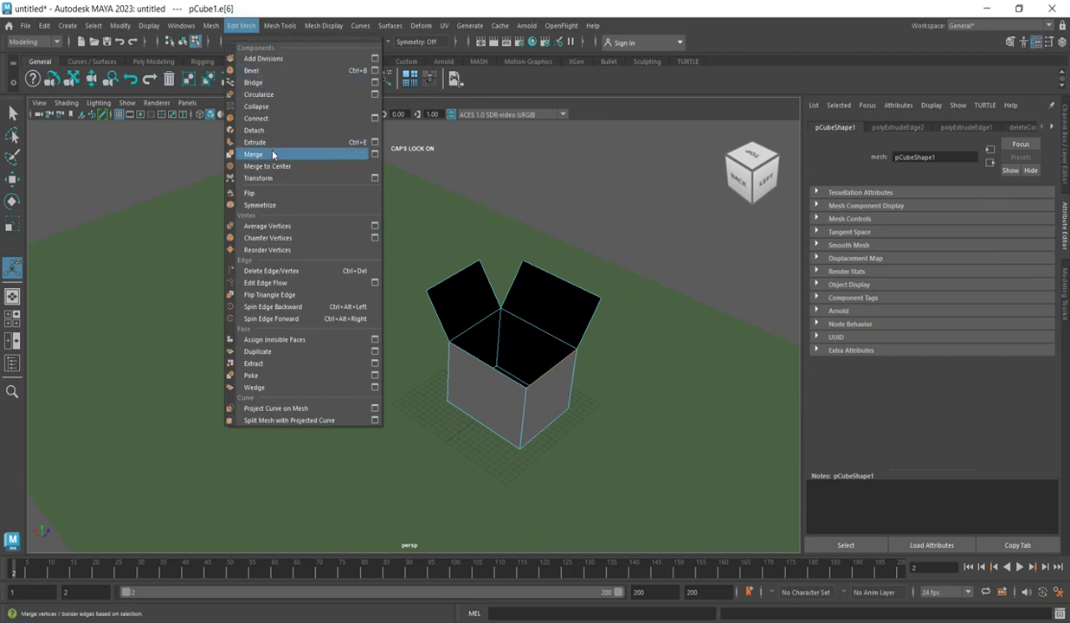
{"action": "left_click", "coordinate": [260, 142]}
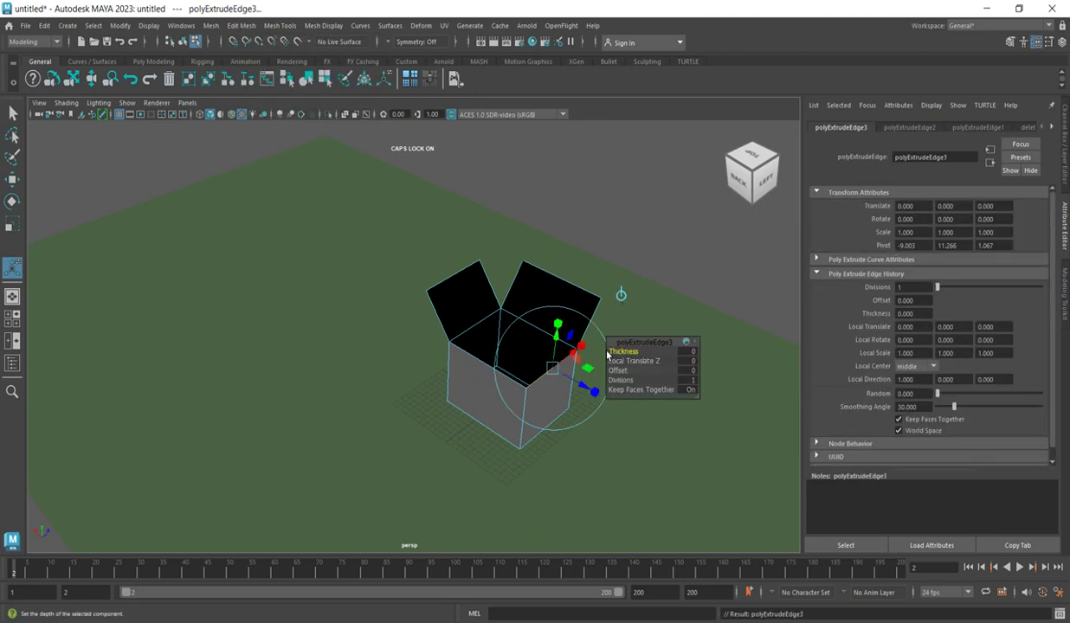
{"action": "left_click_drag", "start_coordinate": [569, 353], "coordinate": [612, 349]}
{"action": "left_click", "coordinate": [648, 276]}
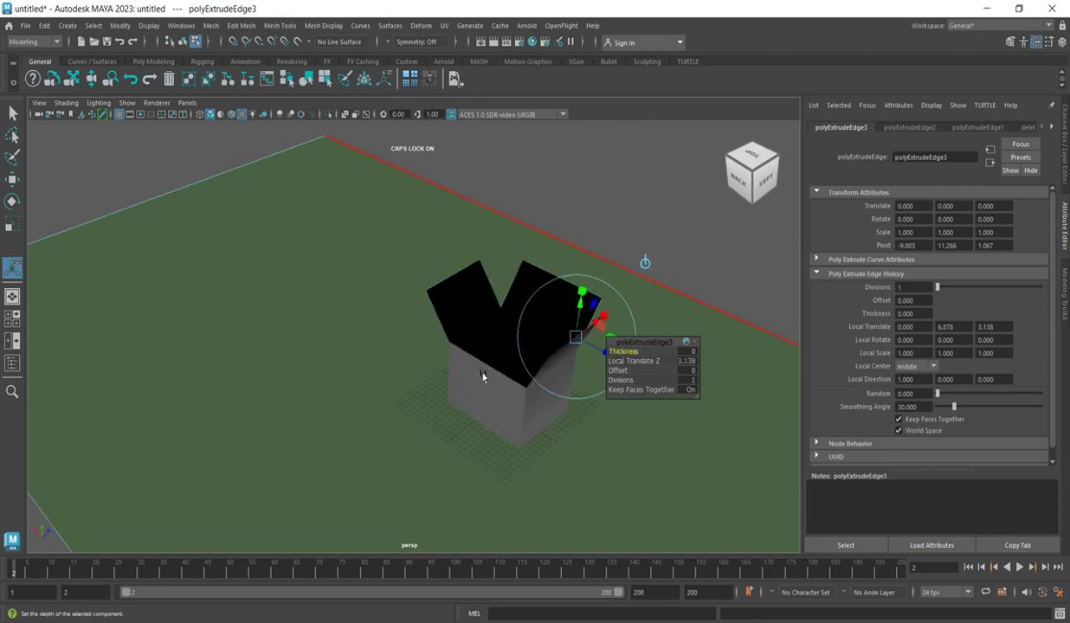
Reselect the box in edge mode and extrude its back top edge about 7.09 upward and 5.17 outward as the fourth flap.
{"action": "left_click", "coordinate": [489, 371]}
{"action": "right_click", "coordinate": [482, 368]}
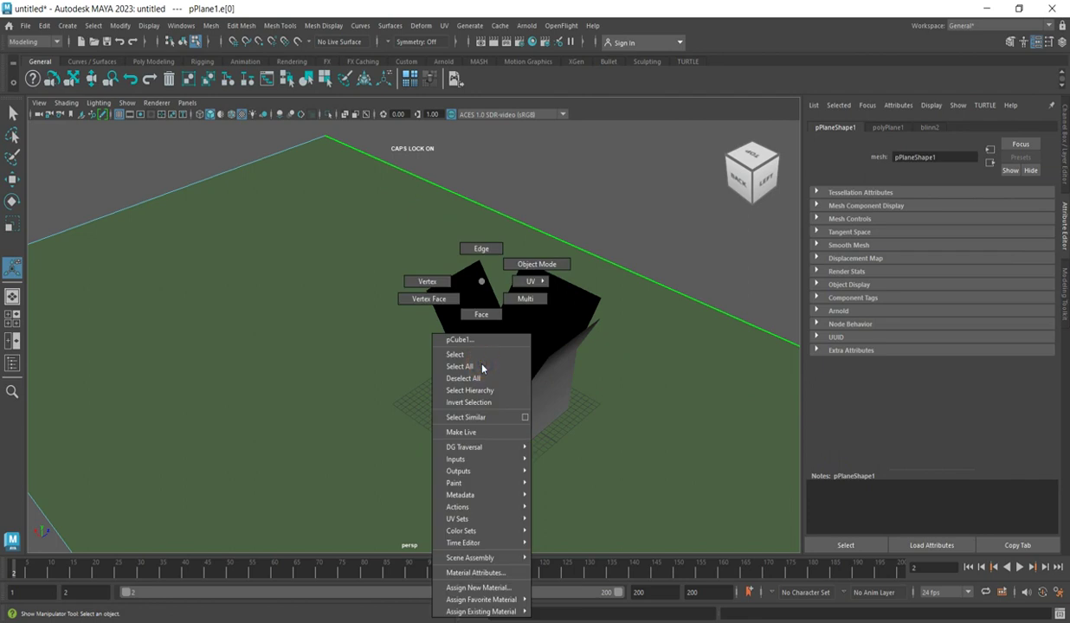
{"action": "left_click", "coordinate": [528, 265]}
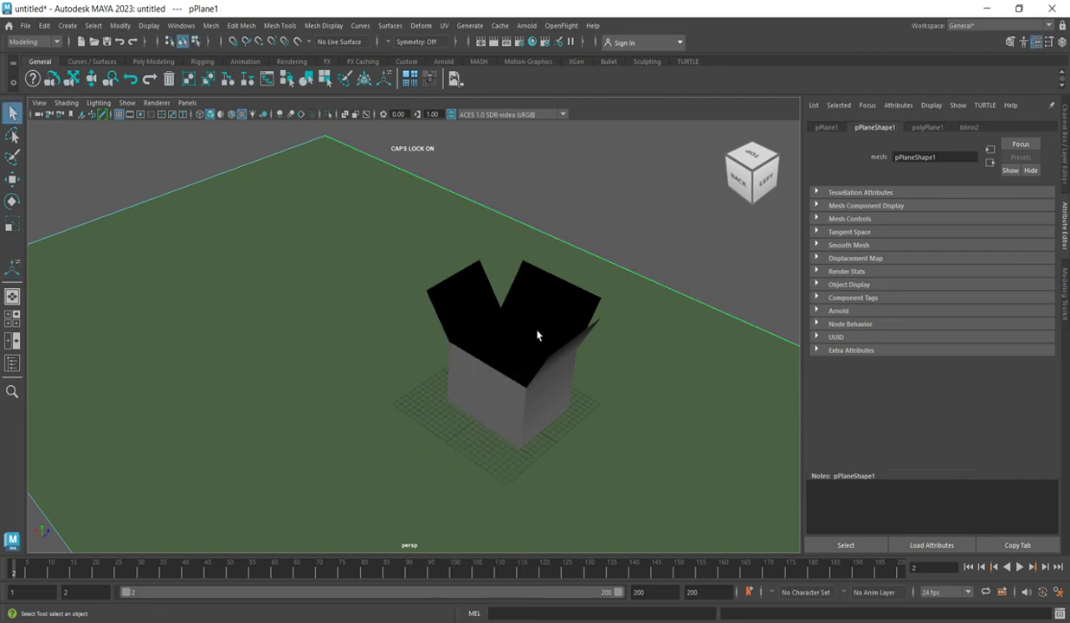
{"action": "key", "text": "q"}
{"action": "left_click", "coordinate": [529, 331]}
{"action": "right_click_drag", "start_coordinate": [490, 365], "coordinate": [491, 250]}
{"action": "left_click", "coordinate": [489, 365]}
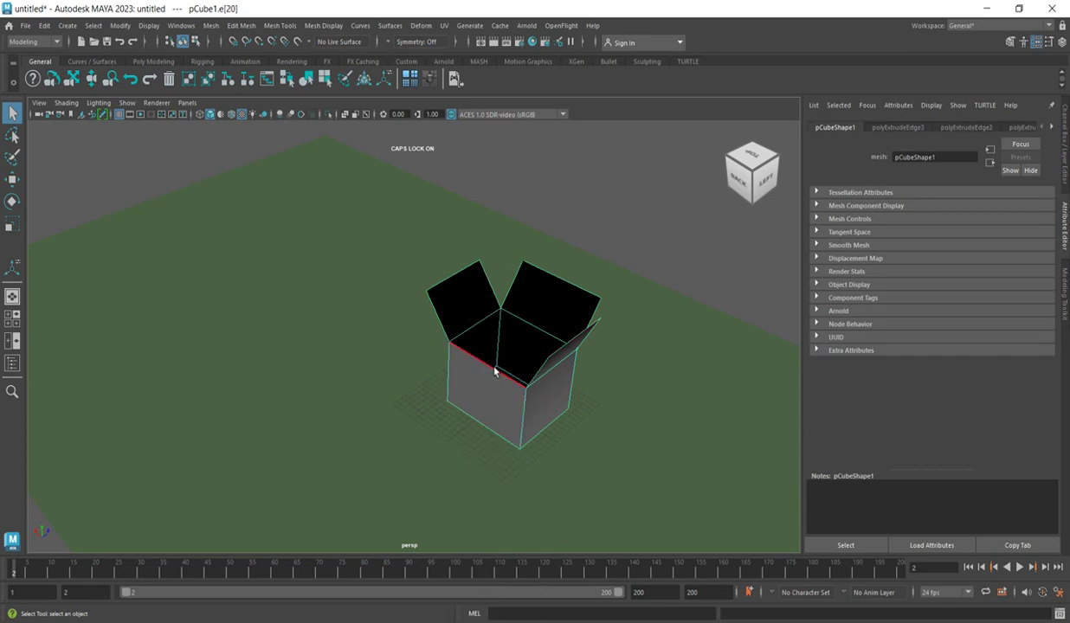
{"action": "left_click", "coordinate": [256, 31]}
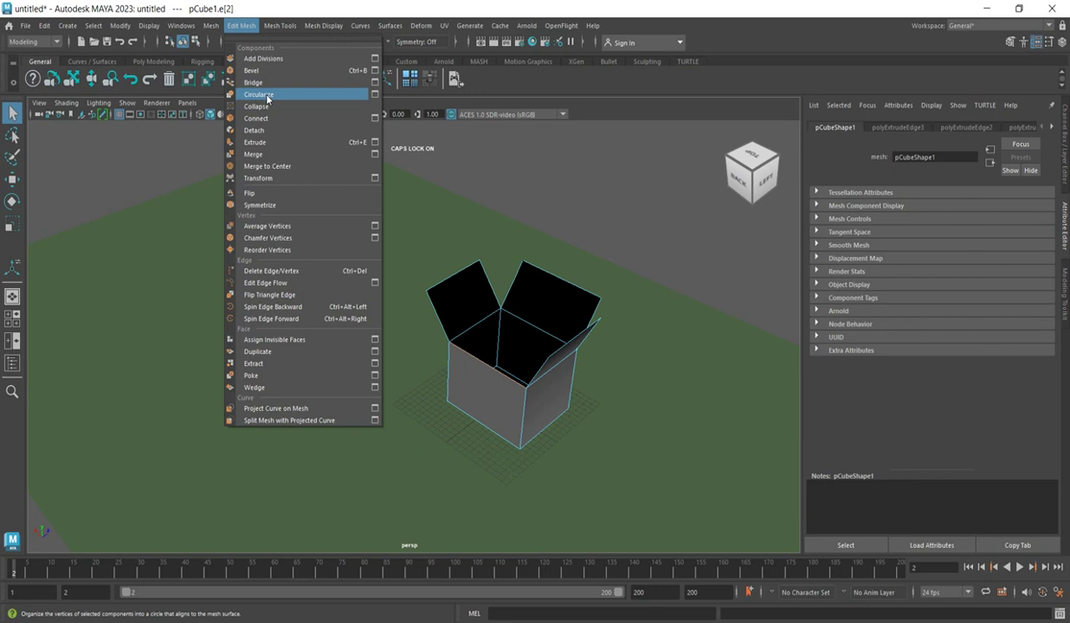
{"action": "left_click", "coordinate": [256, 142]}
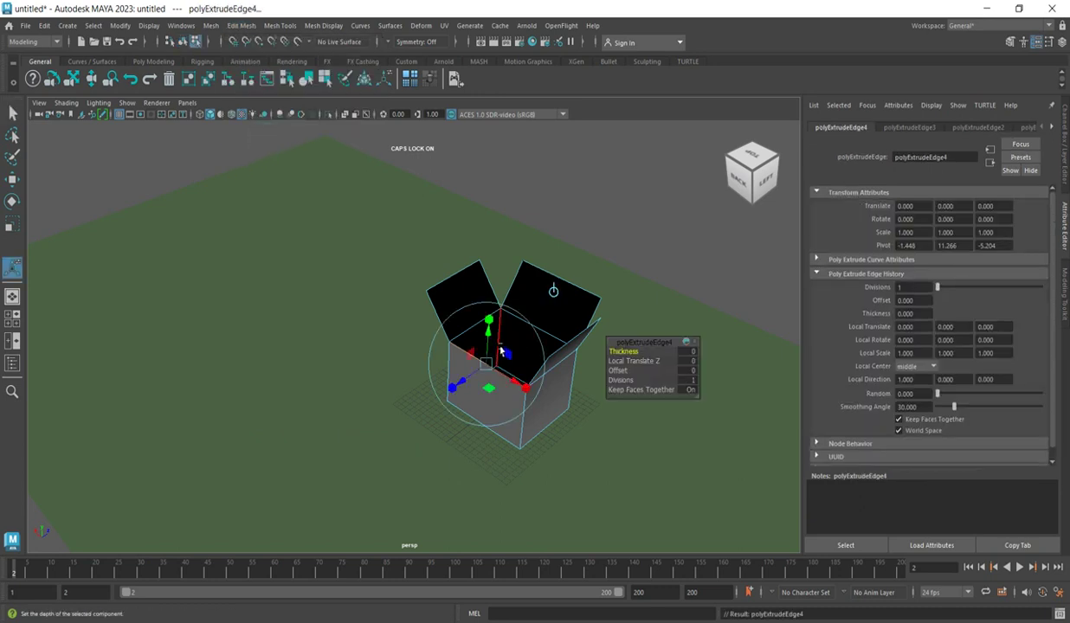
{"action": "left_click_drag", "start_coordinate": [499, 343], "coordinate": [442, 353]}
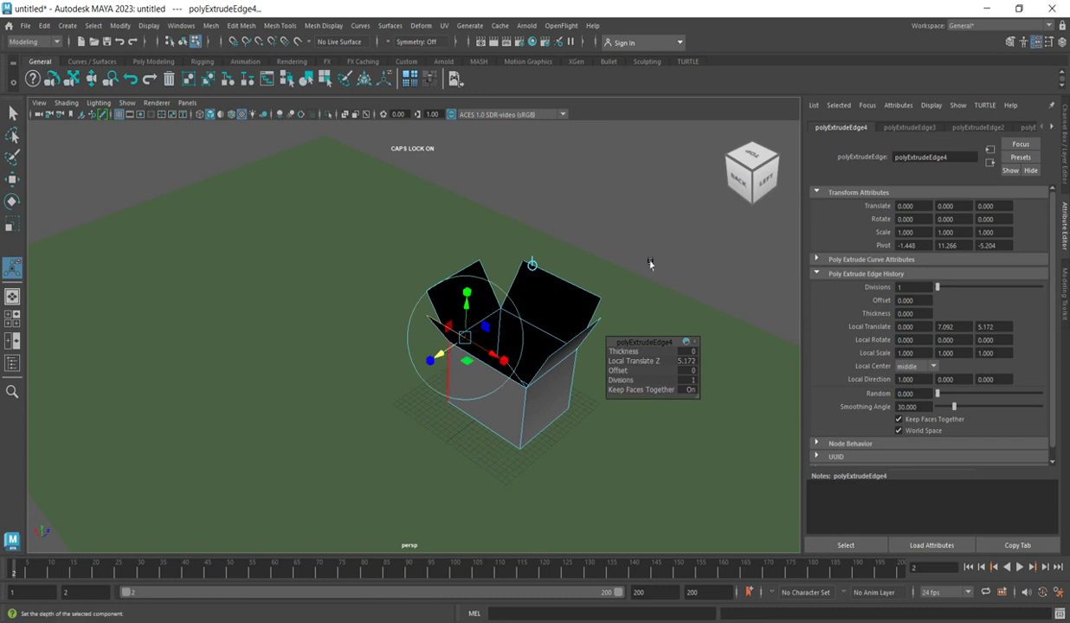
Move the outer edge of the box's left flap outward so that the flap is longer and slants further.
{"action": "left_click_drag", "start_coordinate": [746, 170], "coordinate": [778, 167]}
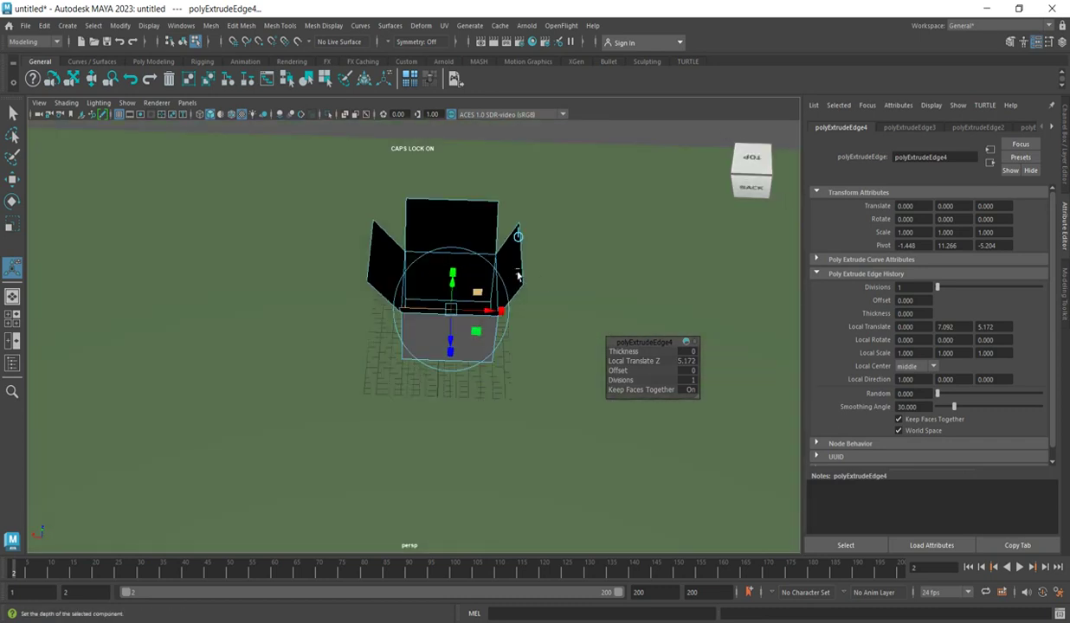
{"action": "left_click", "coordinate": [12, 113]}
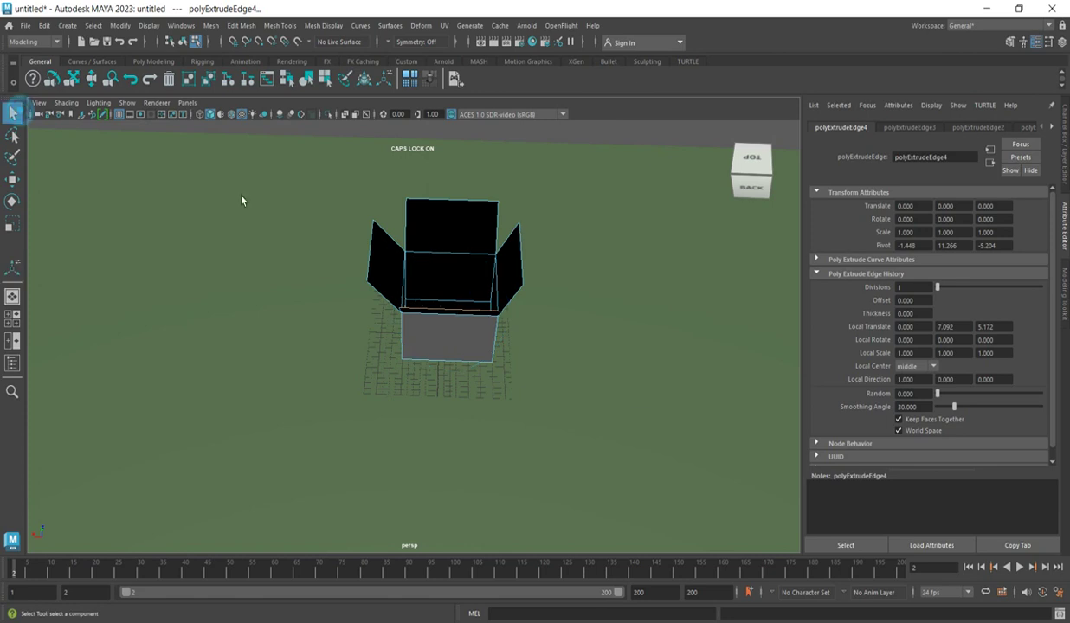
{"action": "right_click", "coordinate": [522, 261]}
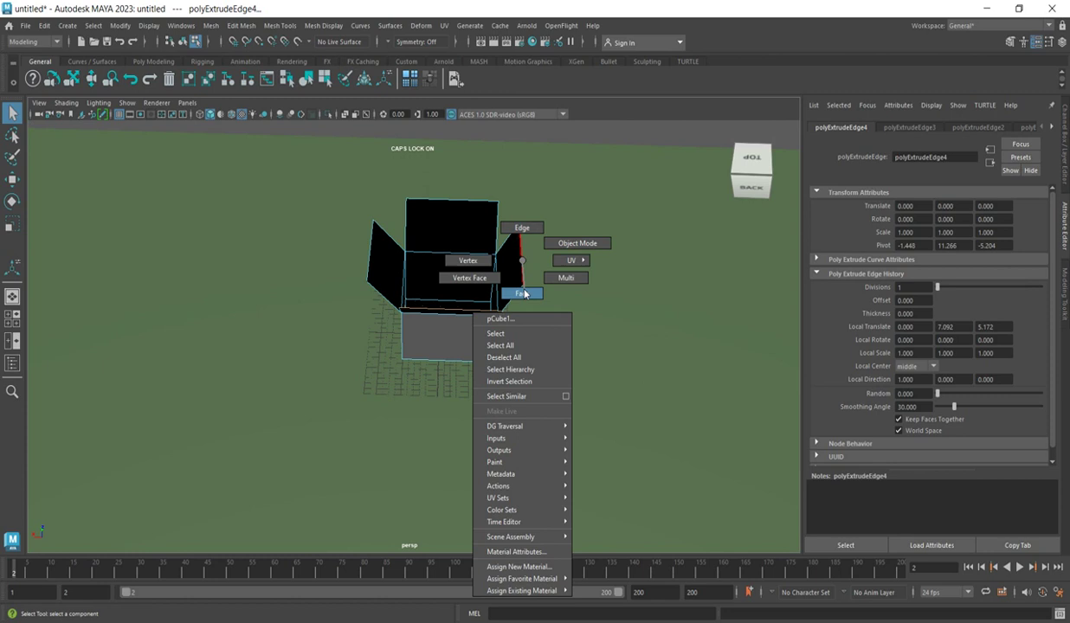
{"action": "left_click", "coordinate": [522, 293]}
{"action": "right_click", "coordinate": [520, 264]}
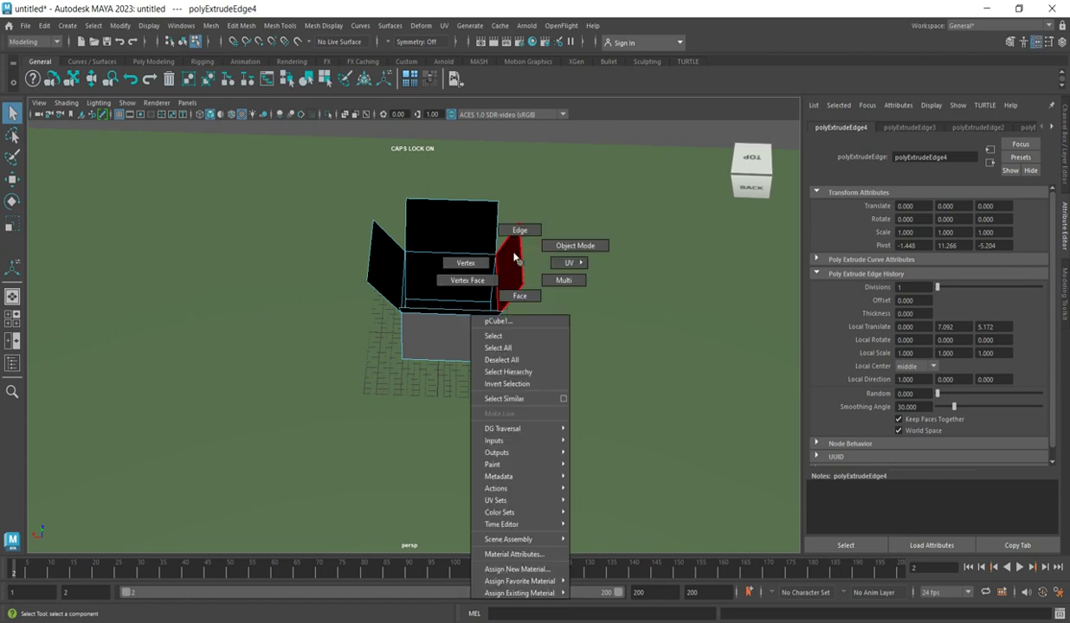
{"action": "left_click", "coordinate": [520, 231]}
{"action": "left_click", "coordinate": [520, 252]}
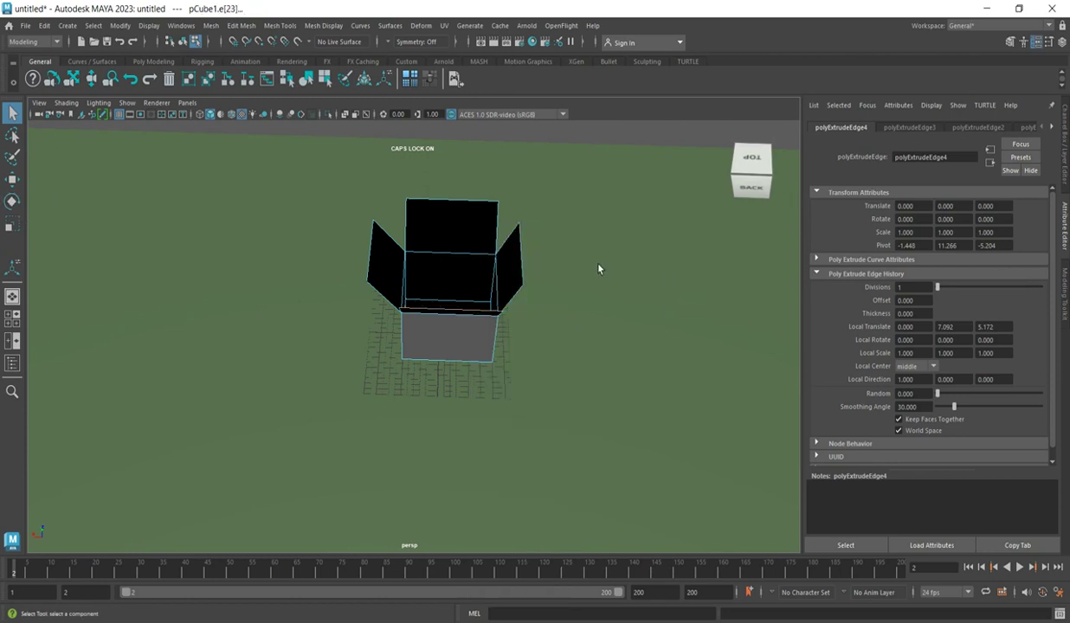
{"action": "left_click", "coordinate": [528, 243]}
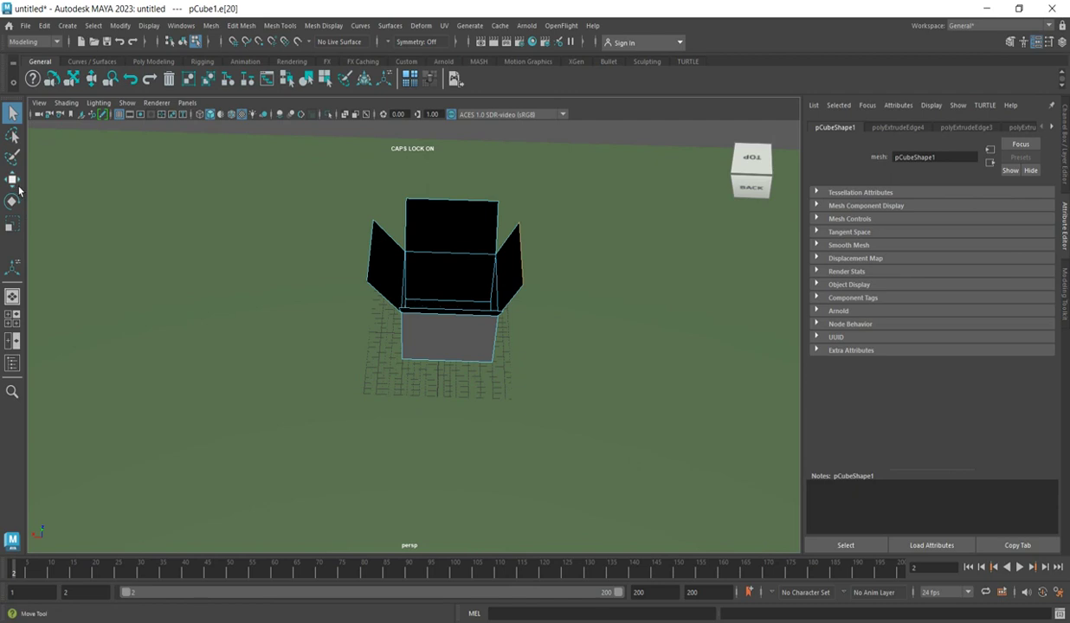
{"action": "left_click", "coordinate": [12, 179]}
{"action": "left_click_drag", "start_coordinate": [470, 253], "coordinate": [520, 270]}
{"action": "left_click", "coordinate": [609, 271]}
{"action": "scroll", "coordinate": [554, 298], "scroll_direction": "up", "scroll_amount": 3}
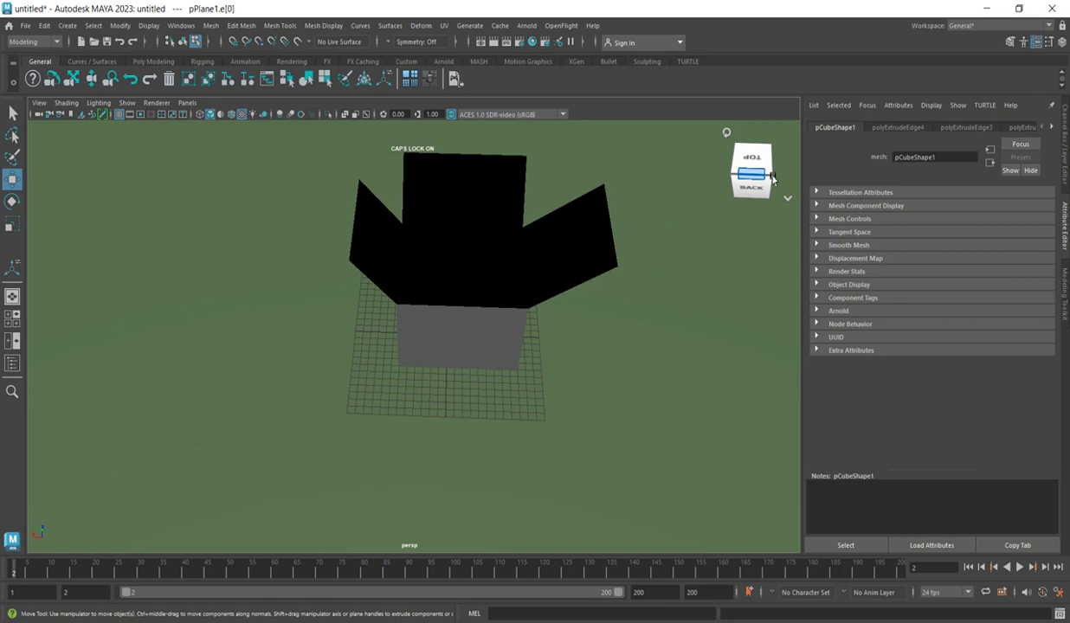
Clear the ground plane edge selection, return the box to object mode and select the whole box.
{"action": "left_click_drag", "start_coordinate": [772, 177], "coordinate": [699, 161]}
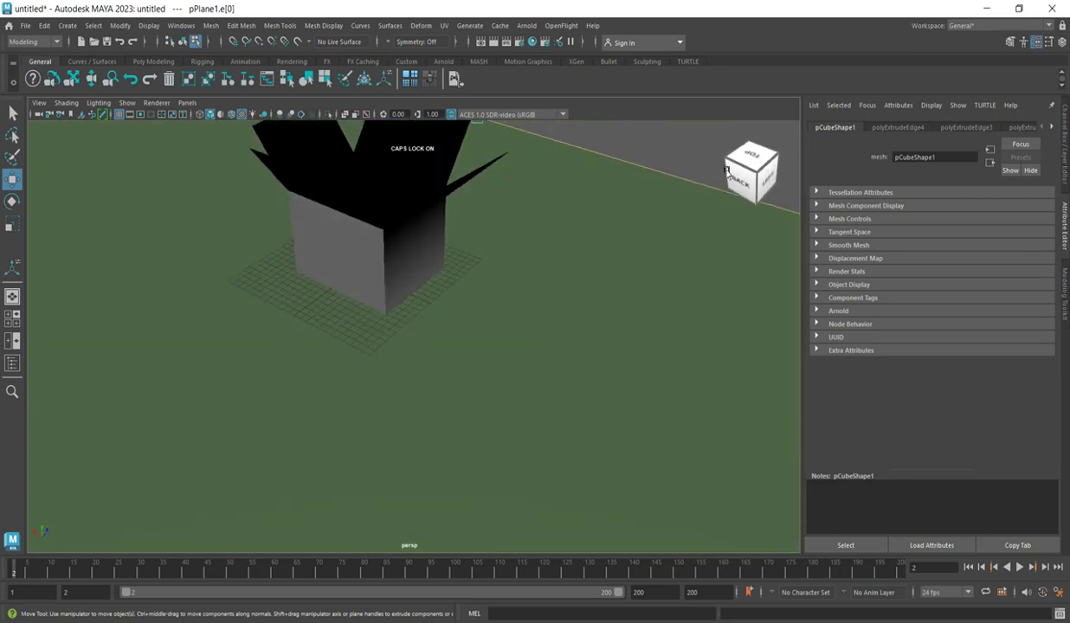
{"action": "scroll", "coordinate": [585, 446], "scroll_direction": "down", "scroll_amount": 5}
{"action": "scroll", "coordinate": [419, 276], "scroll_direction": "up", "scroll_amount": 5}
{"action": "scroll", "coordinate": [432, 442], "scroll_direction": "down", "scroll_amount": 4}
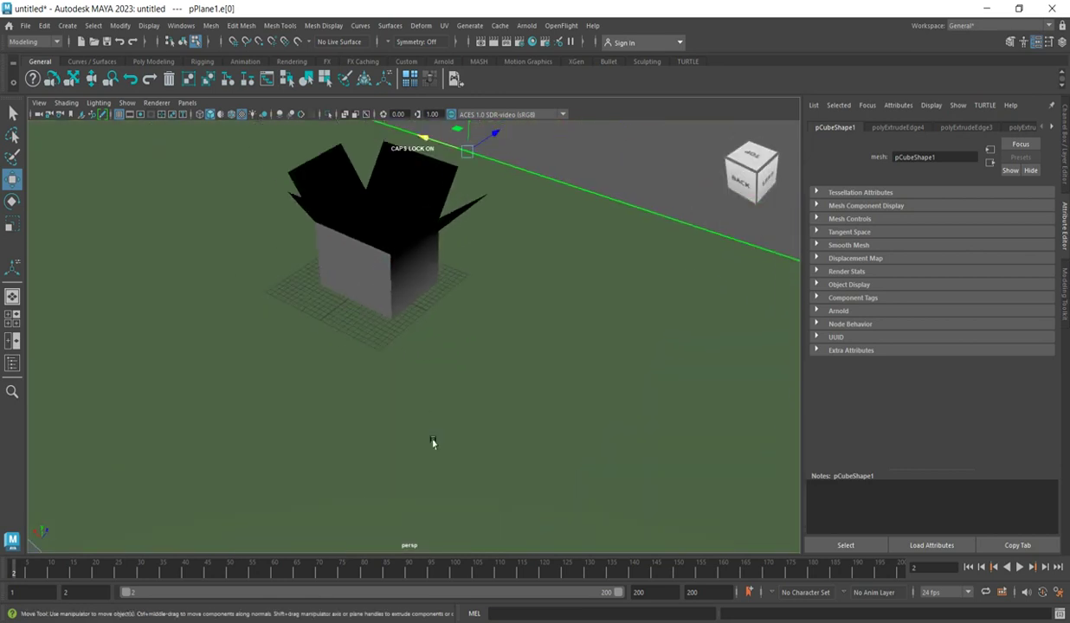
{"action": "left_click", "coordinate": [640, 221]}
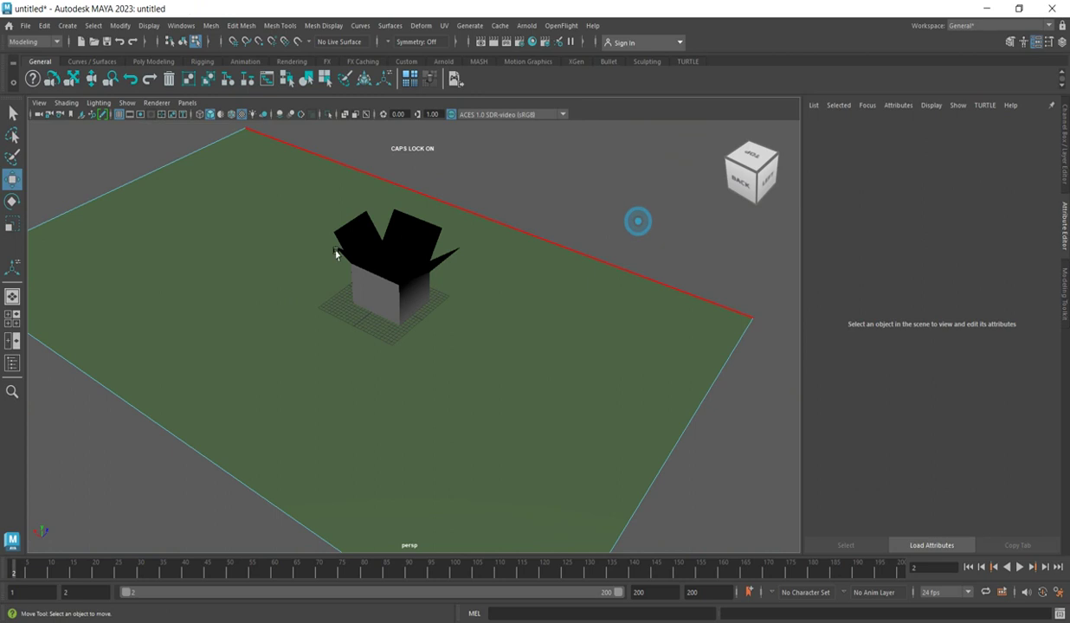
{"action": "left_click", "coordinate": [390, 295]}
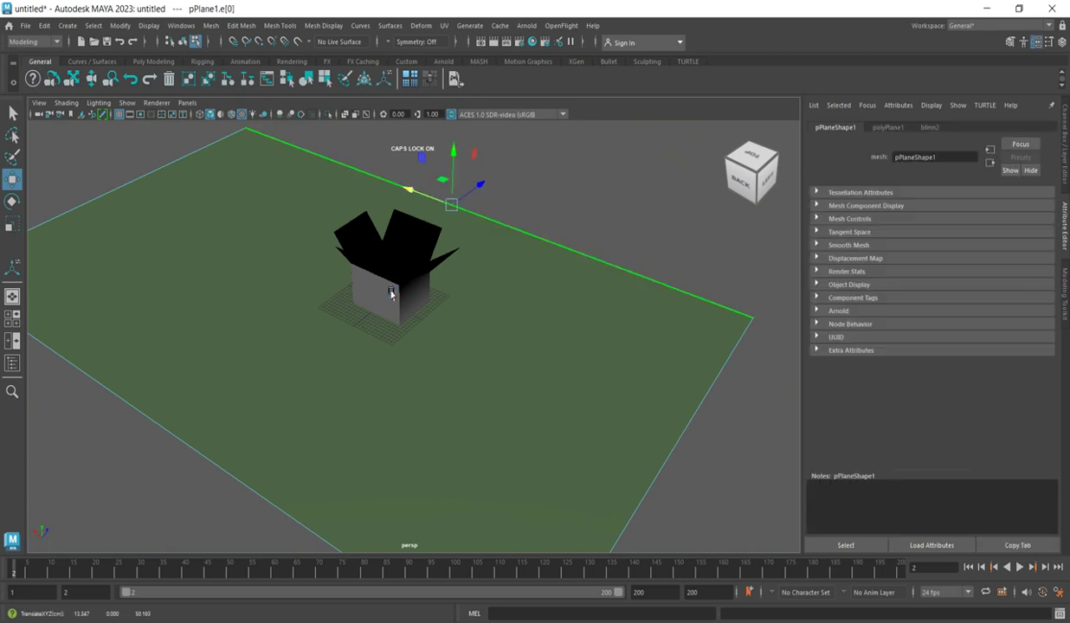
{"action": "right_click", "coordinate": [374, 284]}
{"action": "right_click", "coordinate": [399, 290]}
{"action": "right_click_drag", "start_coordinate": [399, 290], "coordinate": [453, 264]}
{"action": "left_click", "coordinate": [407, 294]}
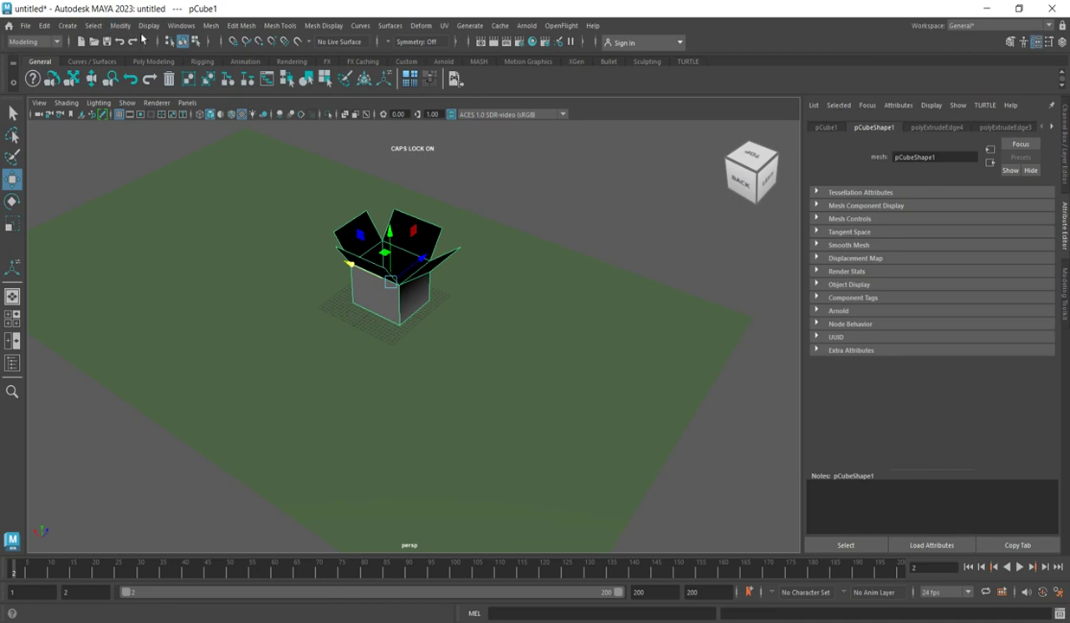
Open the Hypershade editor and place its window beside the box.
{"action": "left_click", "coordinate": [182, 33]}
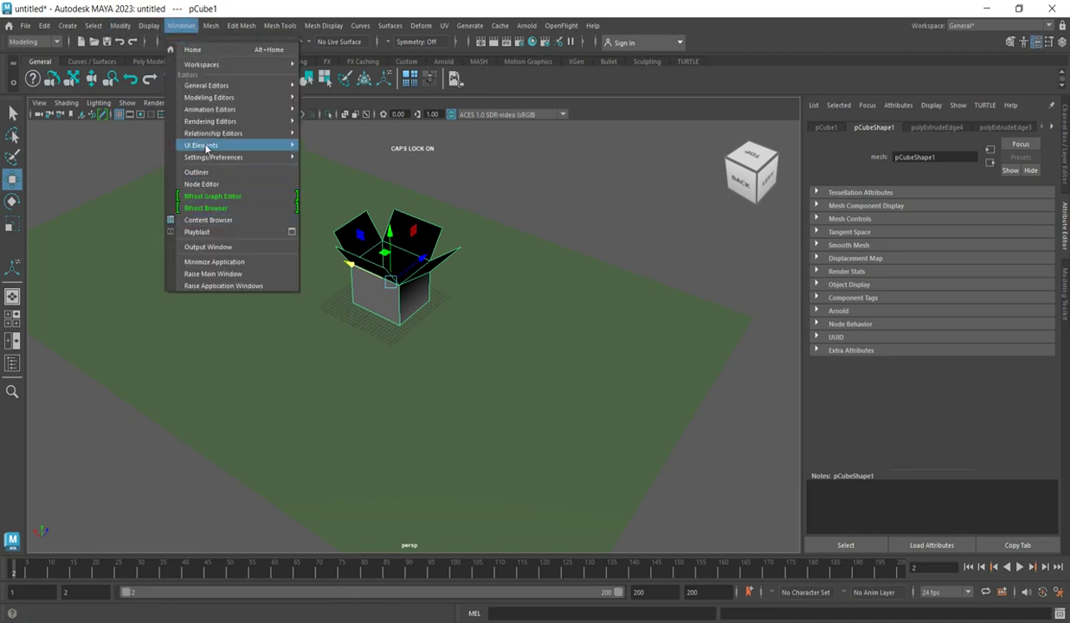
{"action": "mouse_move", "coordinate": [212, 92]}
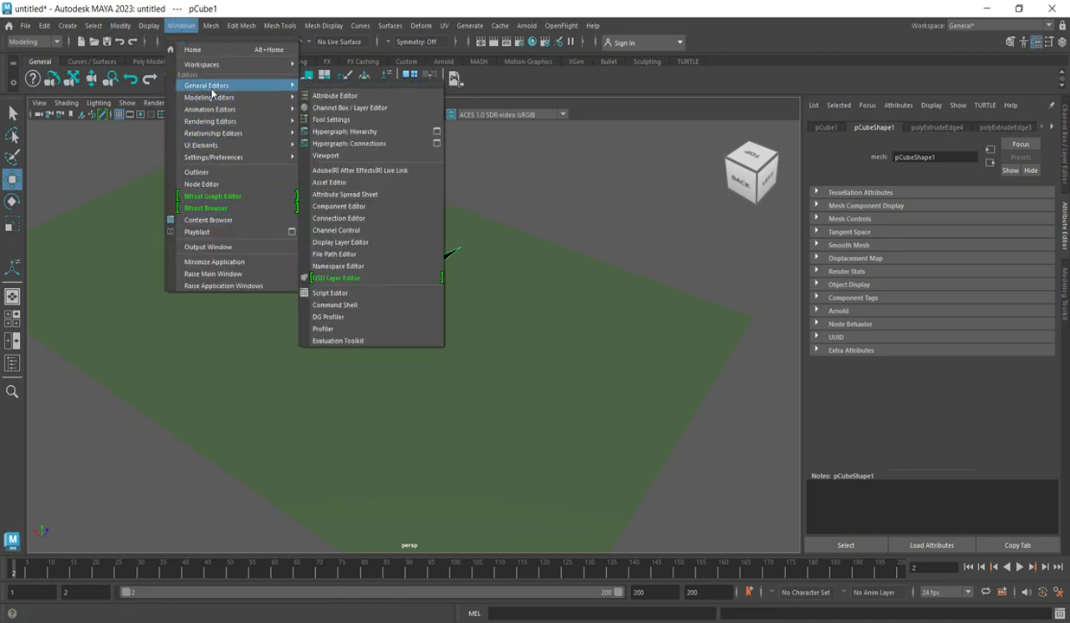
{"action": "mouse_move", "coordinate": [249, 127]}
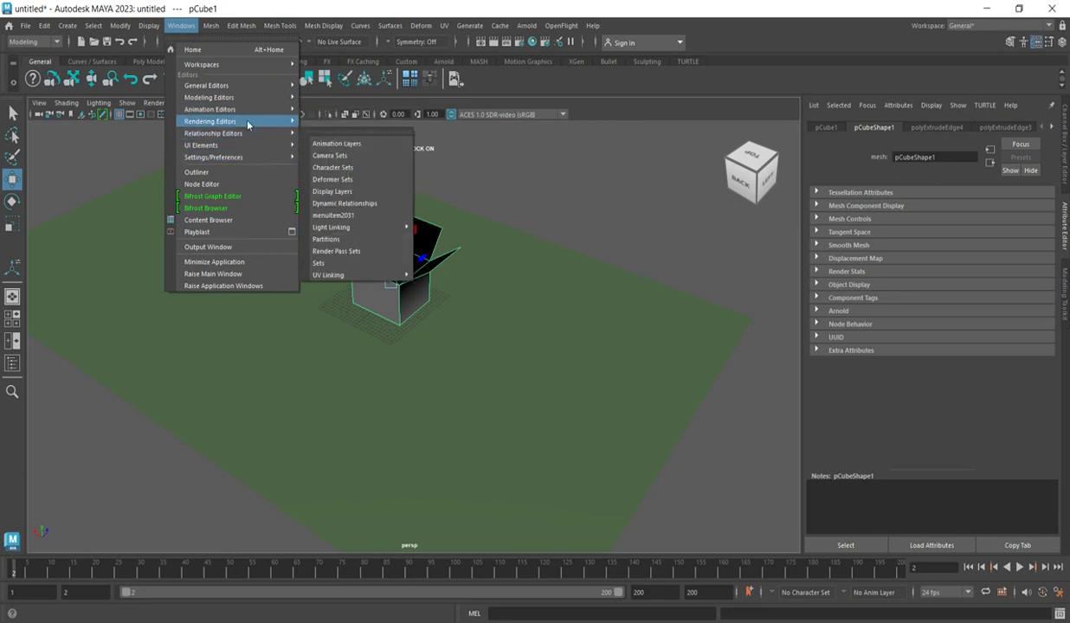
{"action": "mouse_move", "coordinate": [345, 158]}
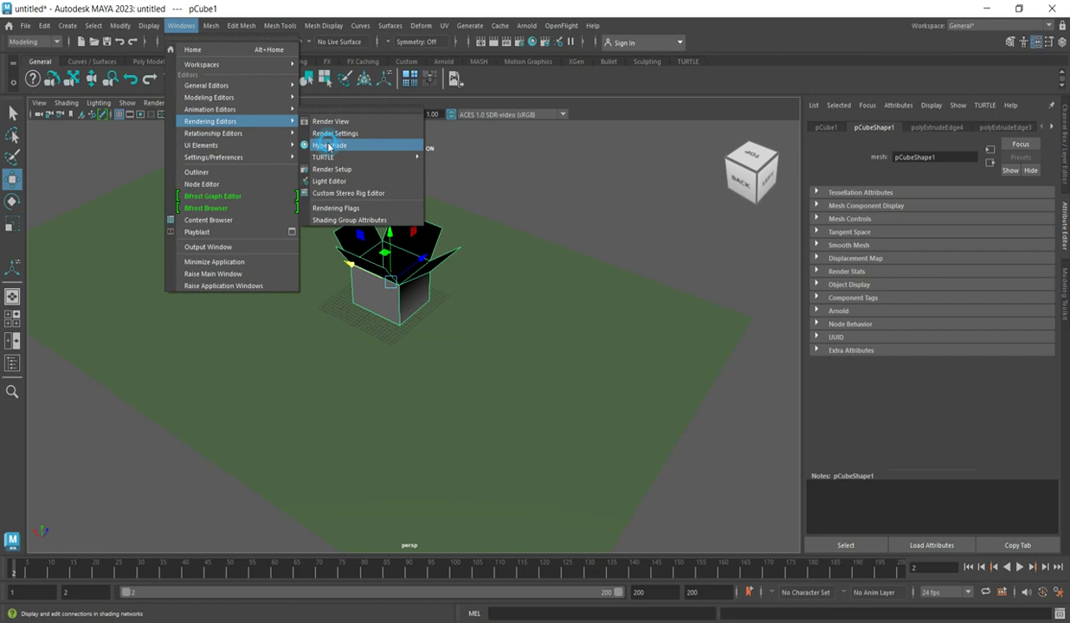
{"action": "left_click", "coordinate": [329, 146]}
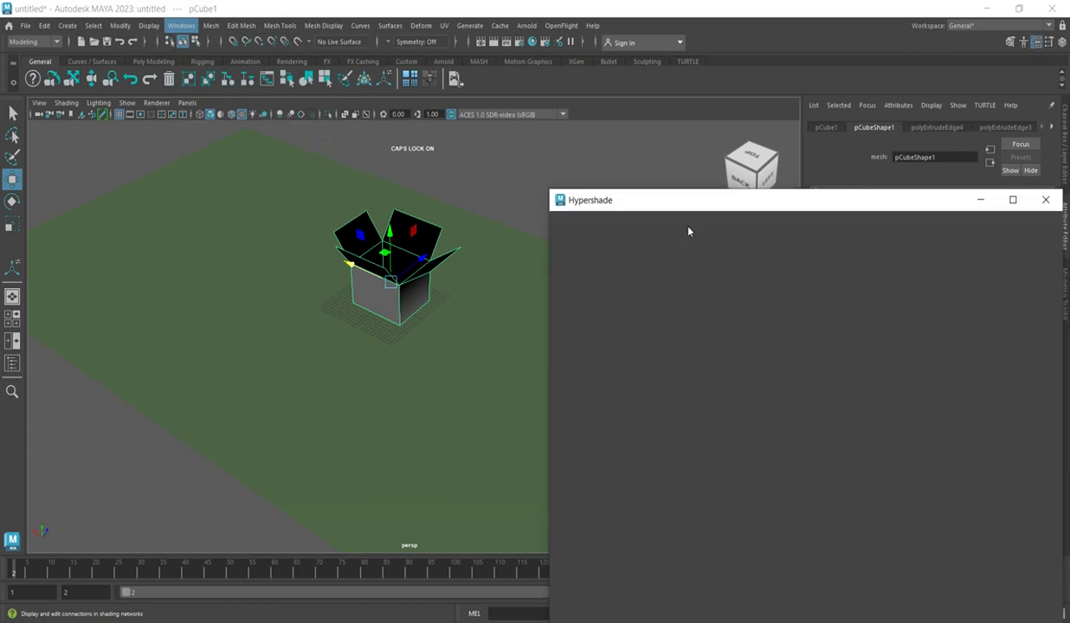
{"action": "left_click_drag", "start_coordinate": [725, 202], "coordinate": [683, 150]}
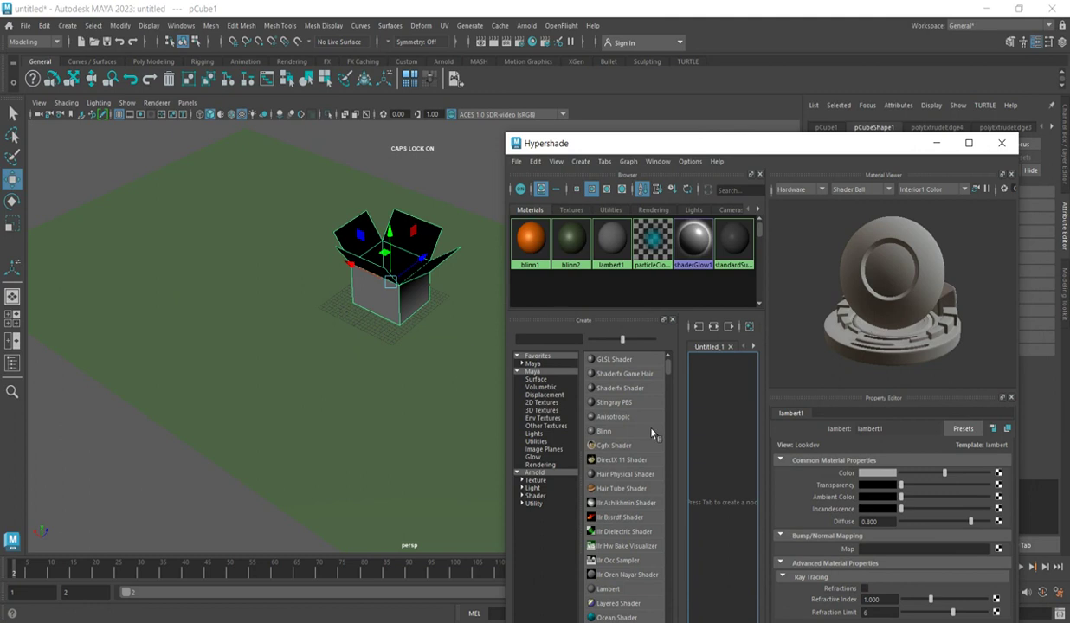
Create two new Lambert materials from the Maya surface shaders in Hypershade.
{"action": "left_click", "coordinate": [523, 364]}
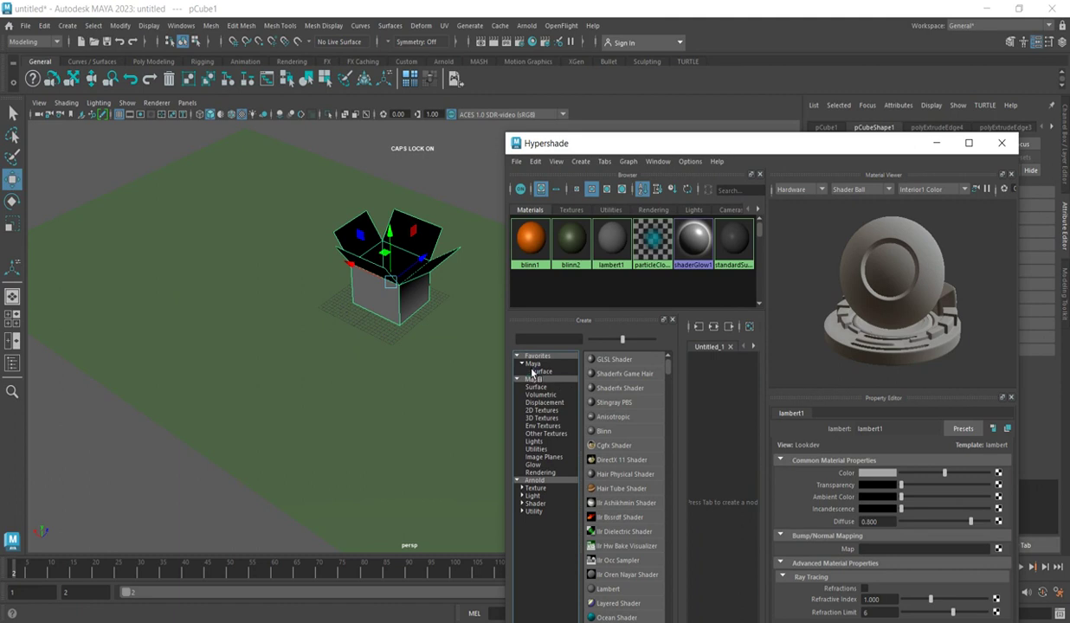
{"action": "left_click", "coordinate": [532, 366]}
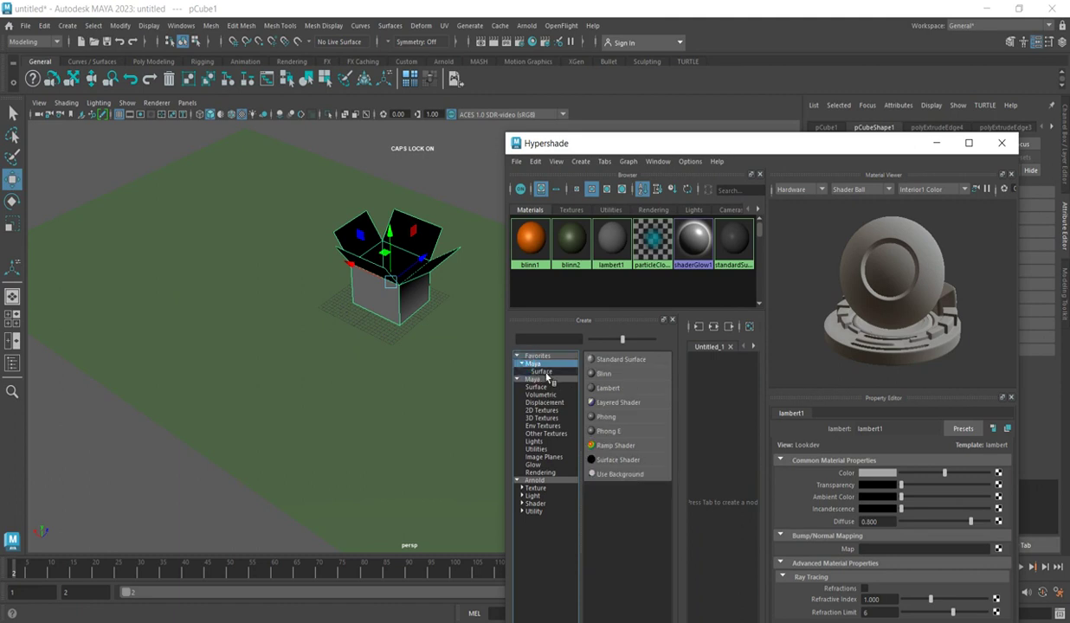
{"action": "left_click", "coordinate": [611, 392]}
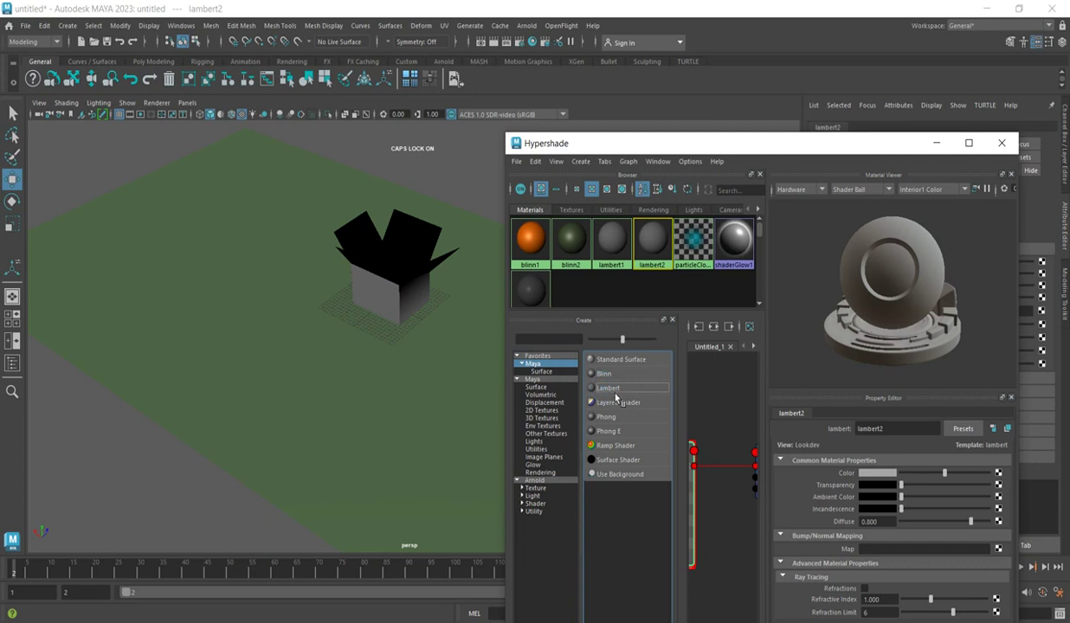
{"action": "left_click", "coordinate": [616, 391]}
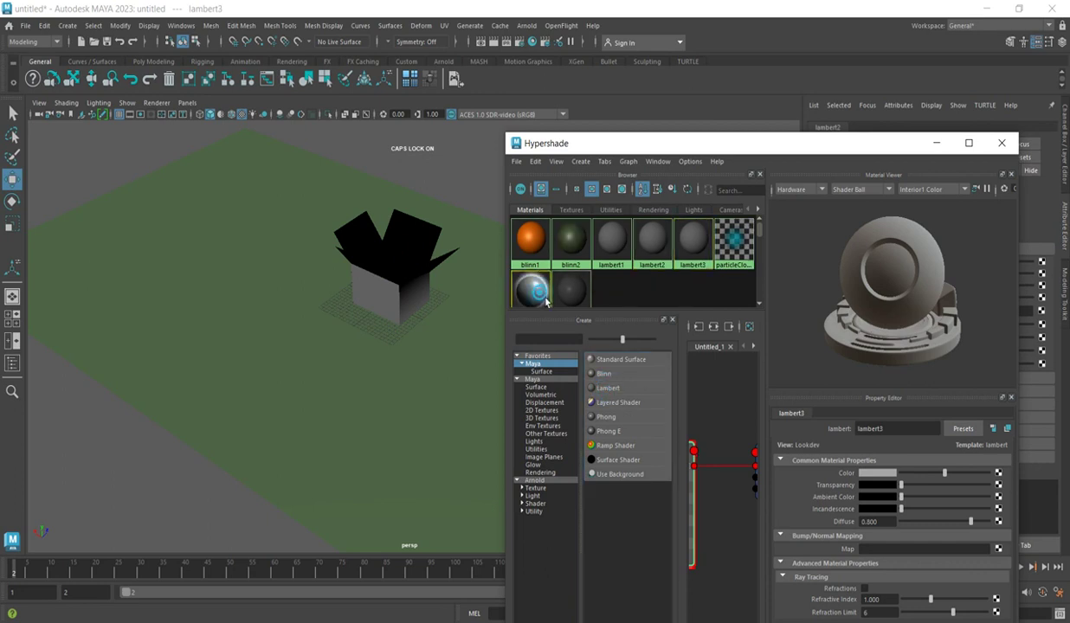
Examine the shaderGlow1 attributes and the material swatches, moving Hypershade so that it fits fully on screen.
{"action": "left_click", "coordinate": [544, 296]}
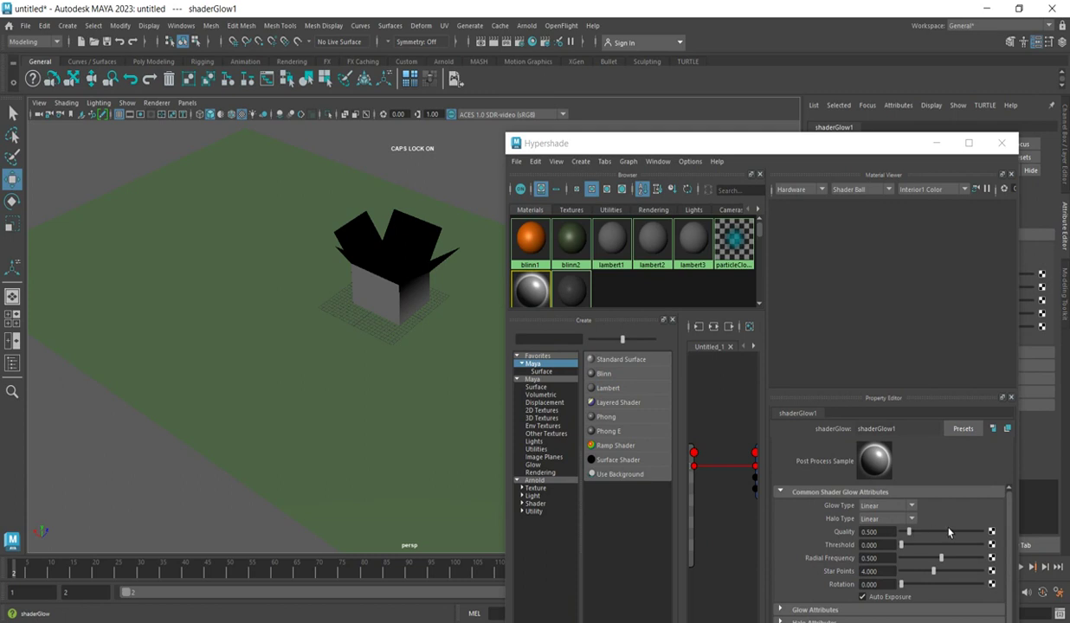
{"action": "left_click_drag", "start_coordinate": [786, 144], "coordinate": [600, 12]}
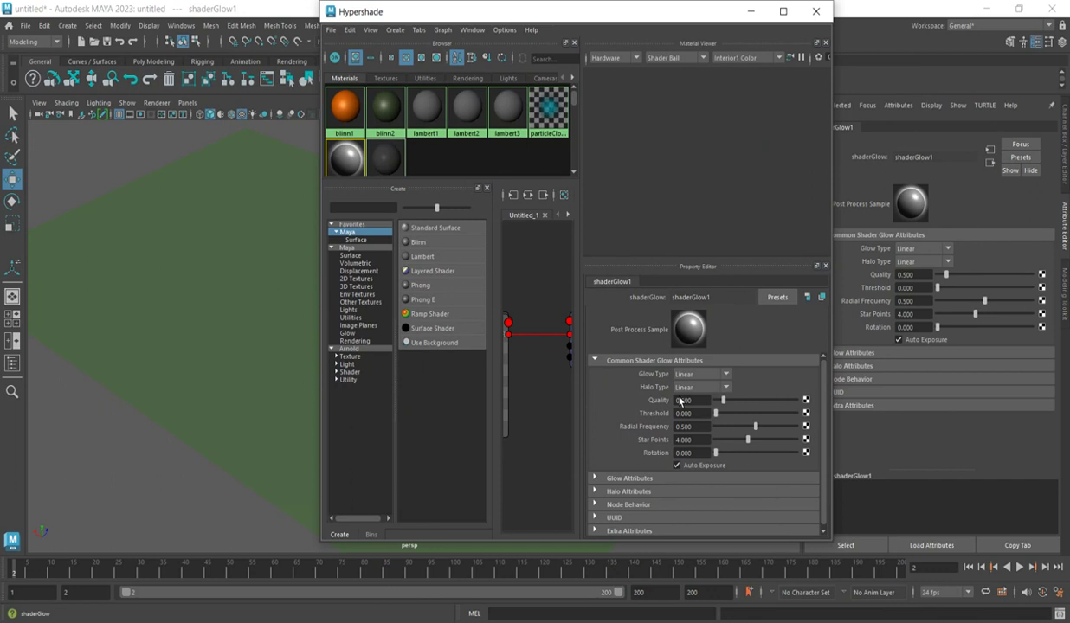
{"action": "double_click", "coordinate": [351, 171]}
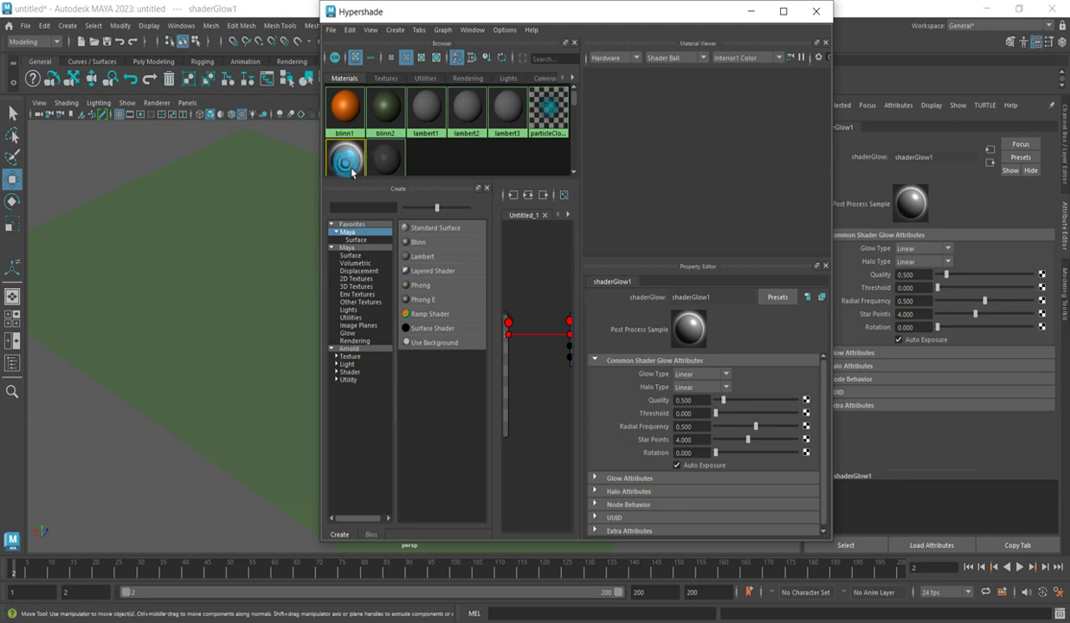
{"action": "scroll", "coordinate": [363, 171], "scroll_direction": "down", "scroll_amount": 1}
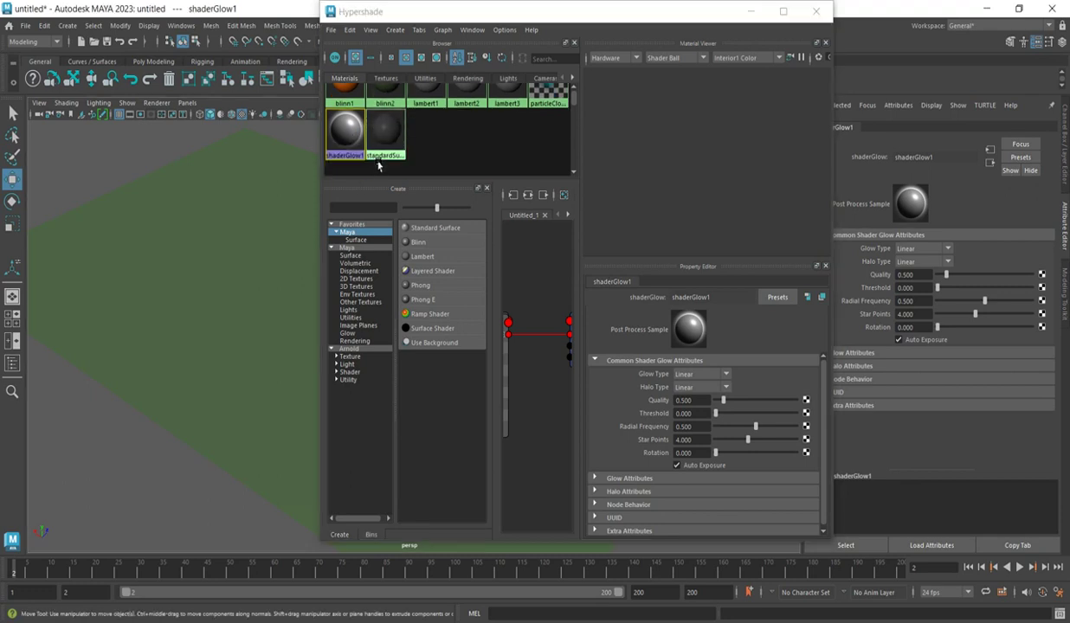
{"action": "scroll", "coordinate": [453, 172], "scroll_direction": "up", "scroll_amount": 1}
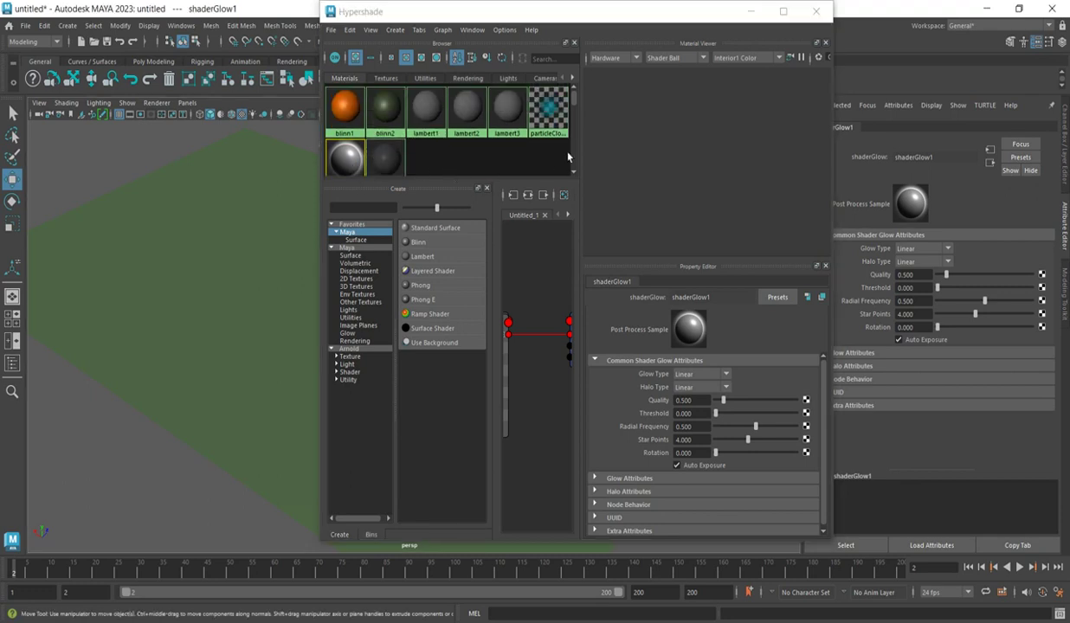
Set the lambert1 material's color to a yellow-orange with hue 34.506, saturation 1.000 and value 1.000.
{"action": "left_click", "coordinate": [425, 108]}
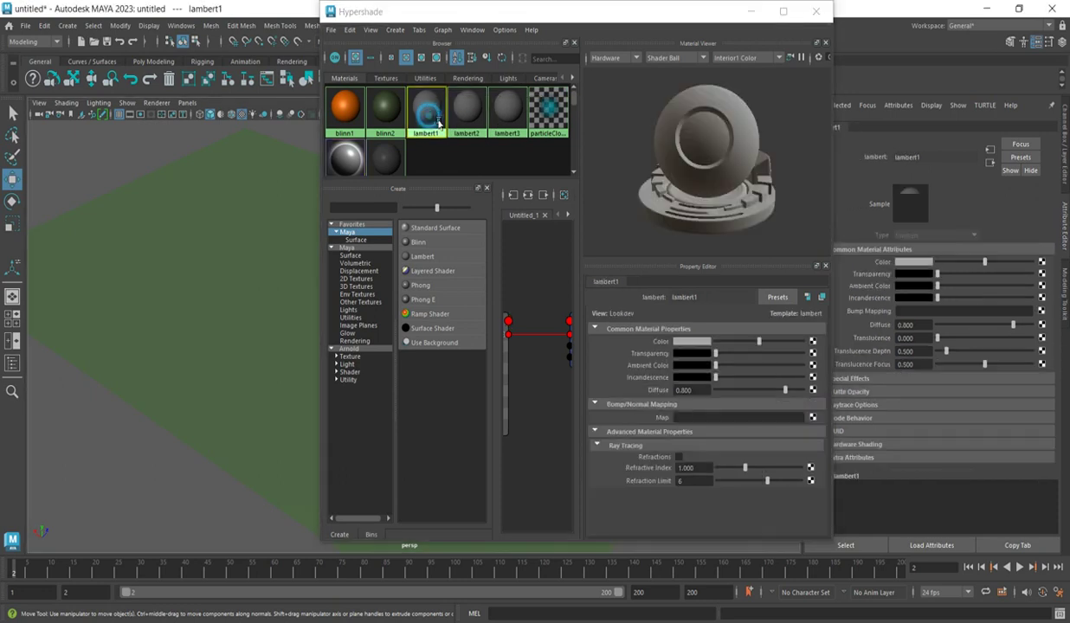
{"action": "left_click", "coordinate": [693, 341]}
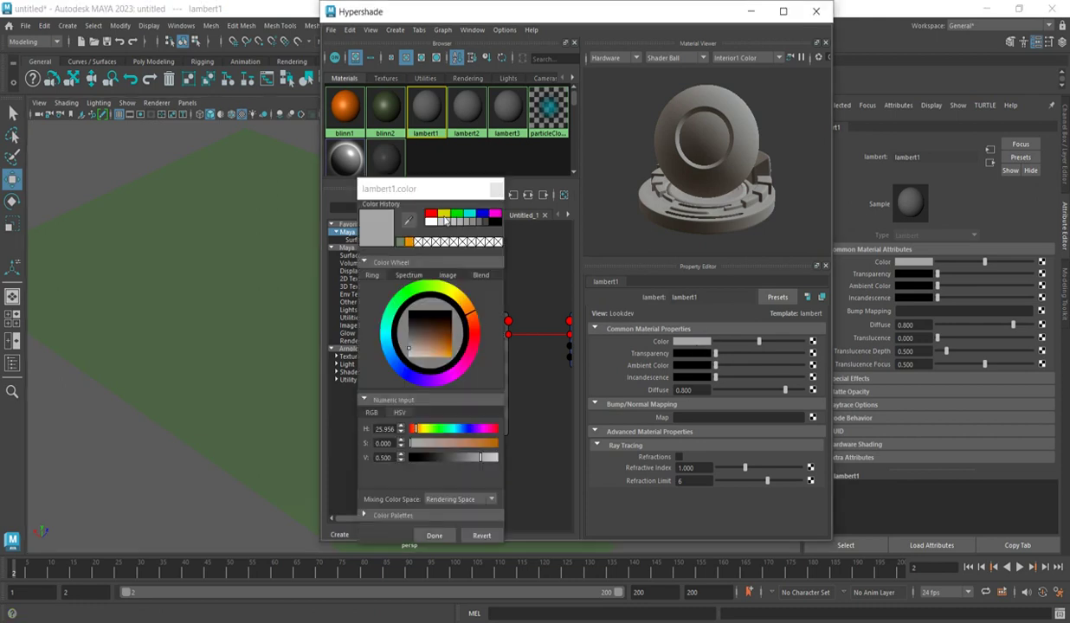
{"action": "left_click", "coordinate": [444, 216]}
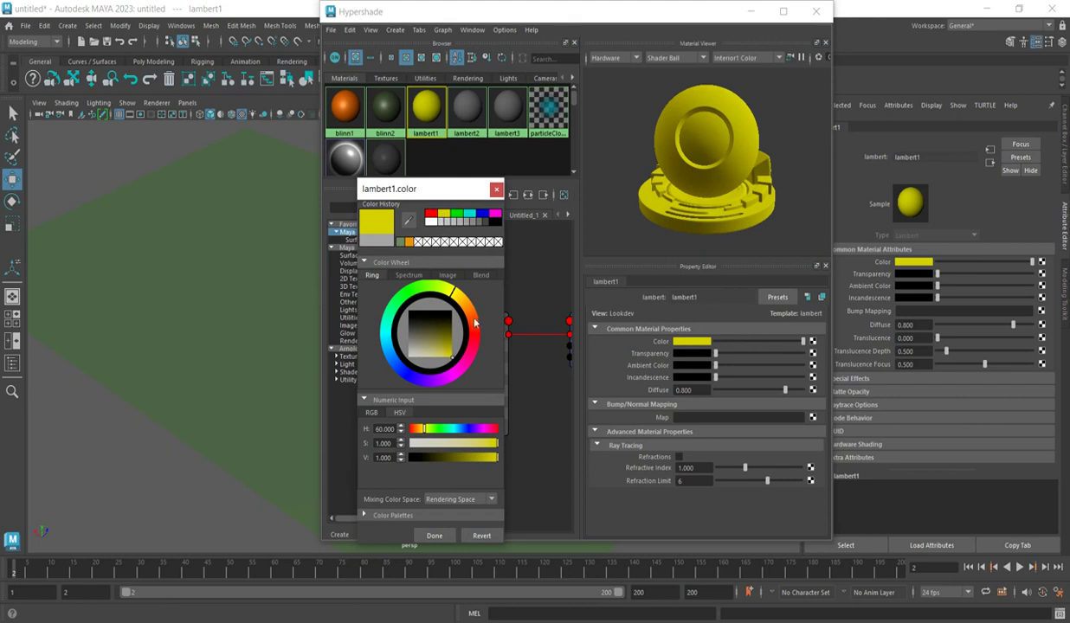
{"action": "left_click_drag", "start_coordinate": [475, 318], "coordinate": [470, 313]}
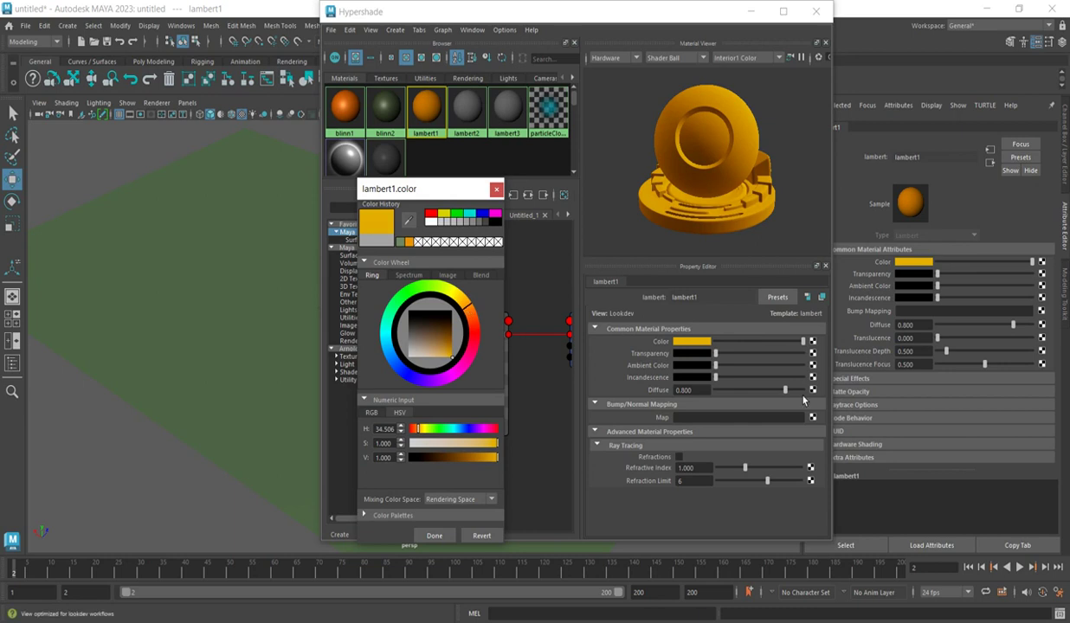
{"action": "left_click", "coordinate": [812, 343]}
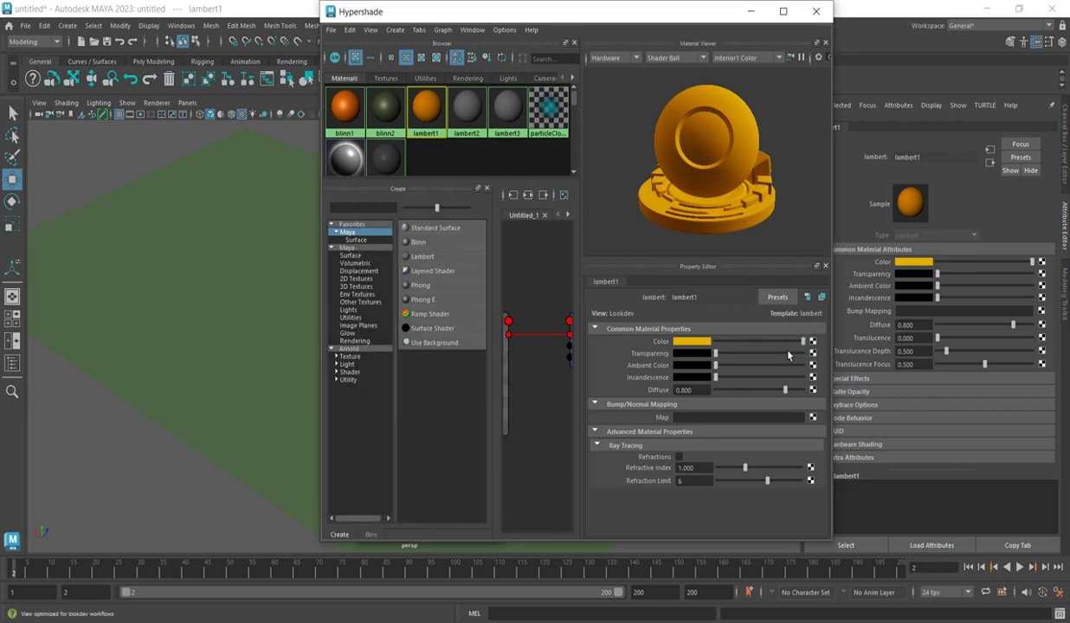
Try a darker shade for the lambert1 color, and set its value to 1.000.
{"action": "left_click_drag", "start_coordinate": [801, 341], "coordinate": [779, 341]}
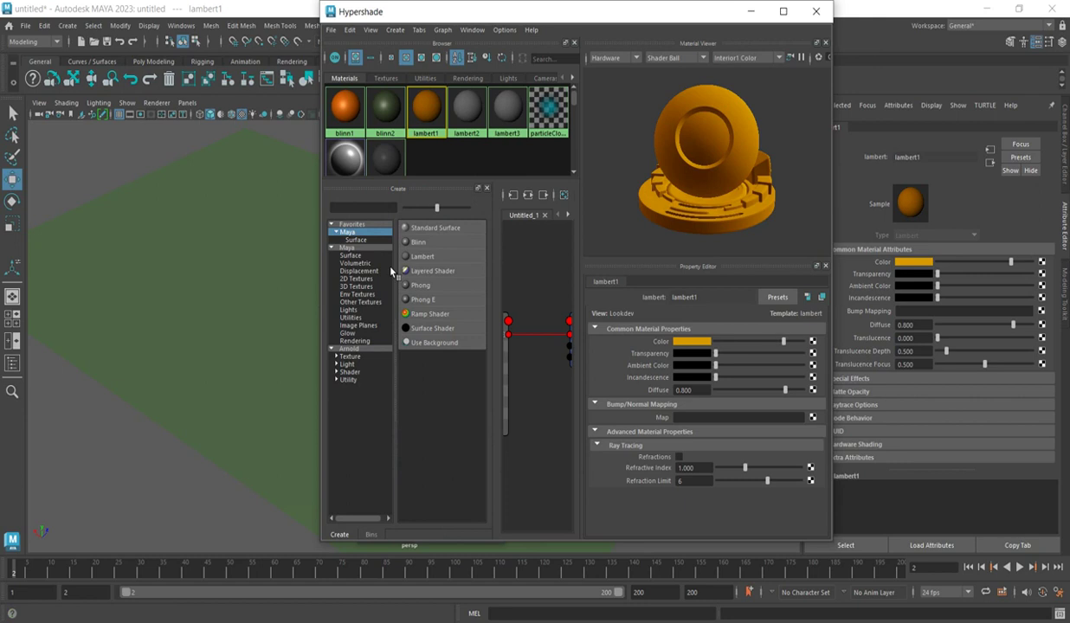
{"action": "left_click", "coordinate": [707, 171]}
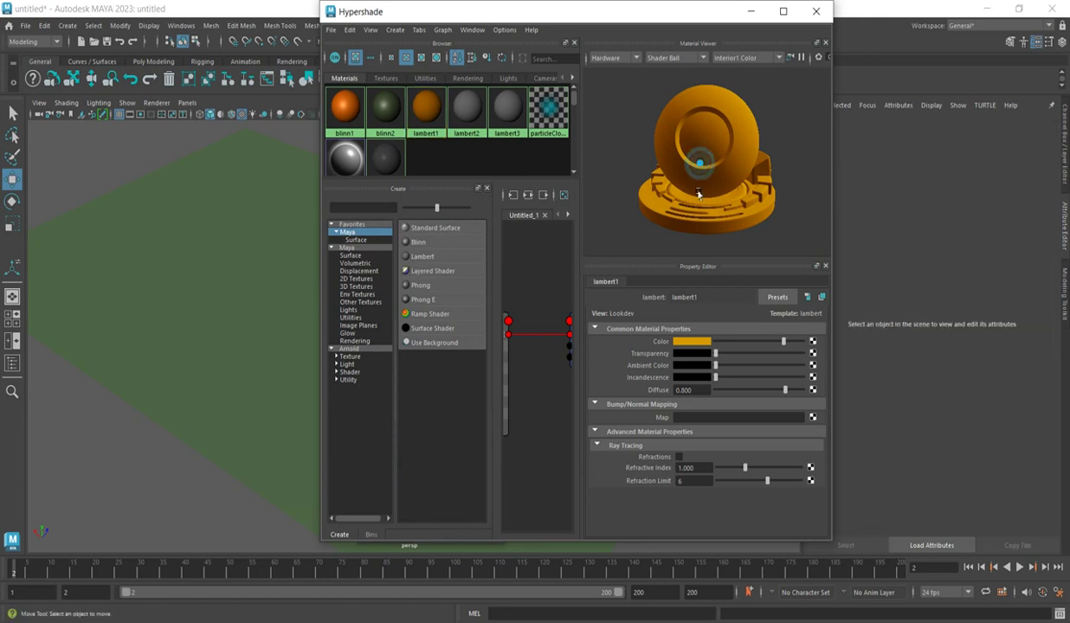
{"action": "left_click", "coordinate": [689, 342]}
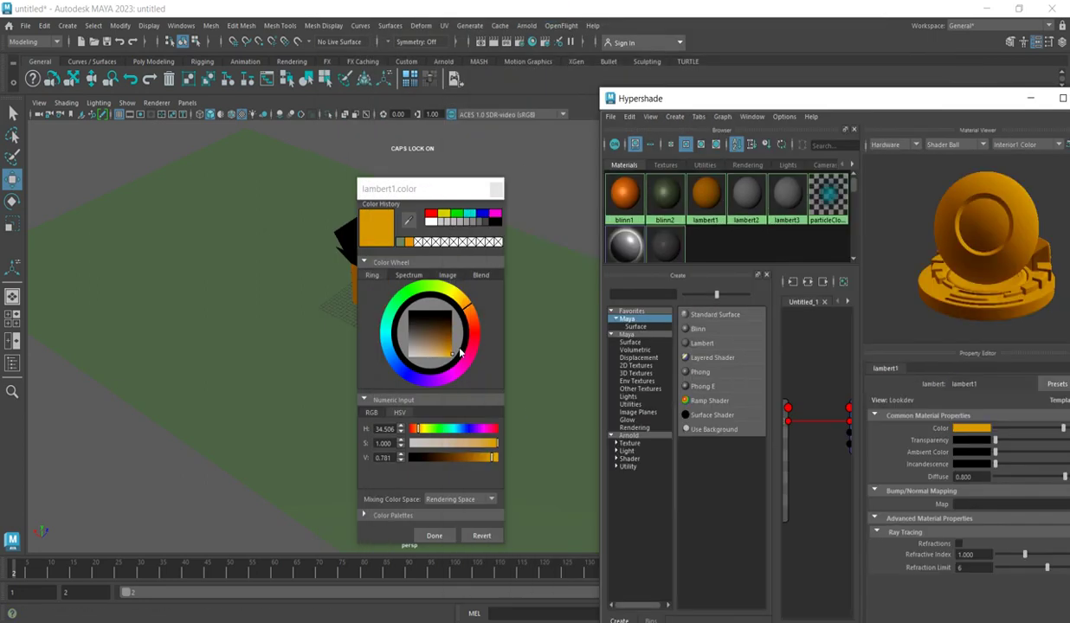
{"action": "left_click_drag", "start_coordinate": [449, 351], "coordinate": [459, 358]}
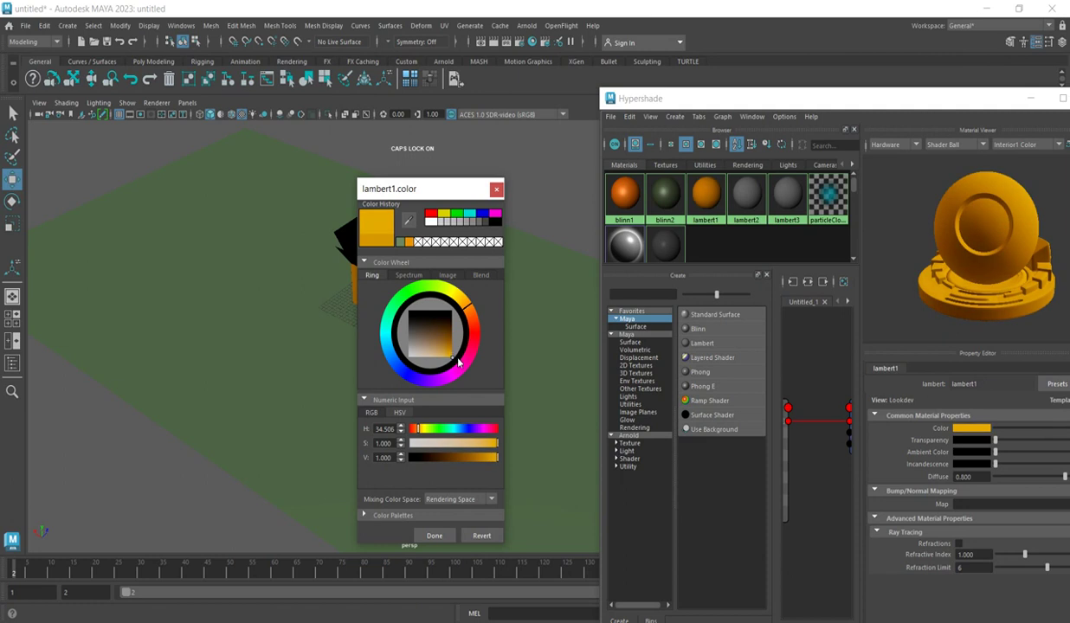
{"action": "left_click", "coordinate": [434, 536]}
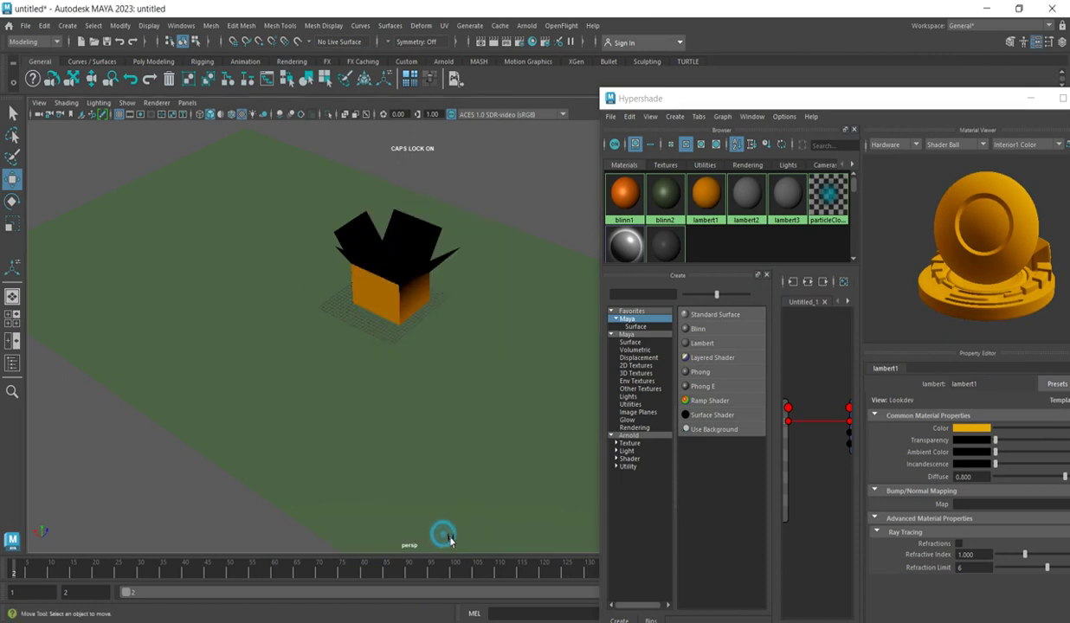
Select the box and put the Hypershade window away to clear the viewport.
{"action": "scroll", "coordinate": [400, 292], "scroll_direction": "up", "scroll_amount": 4}
{"action": "left_click", "coordinate": [394, 275]}
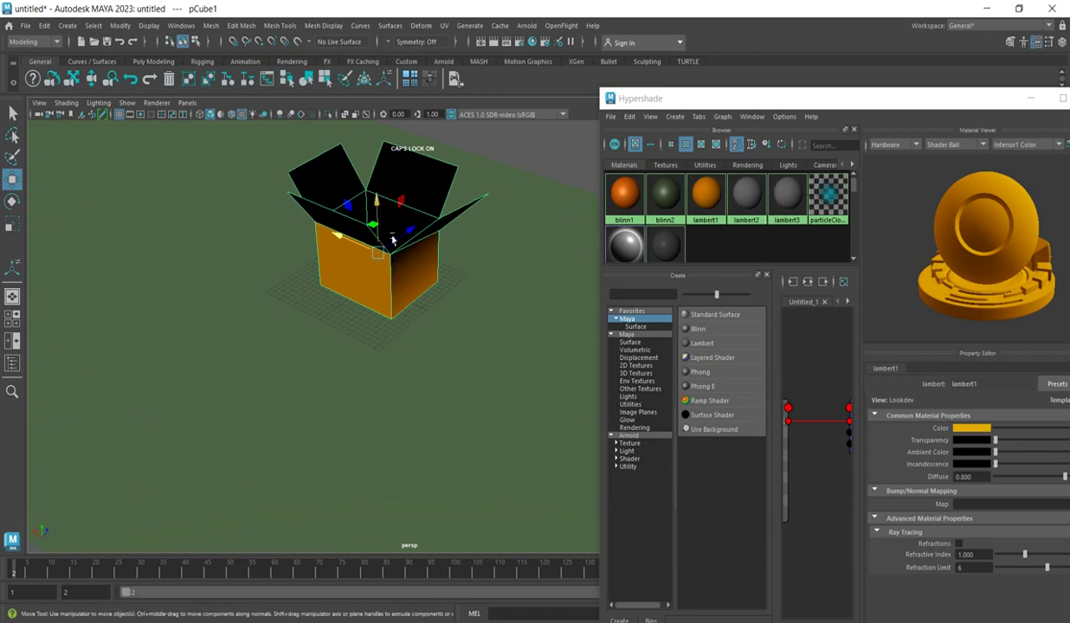
{"action": "scroll", "coordinate": [432, 421], "scroll_direction": "down", "scroll_amount": 5}
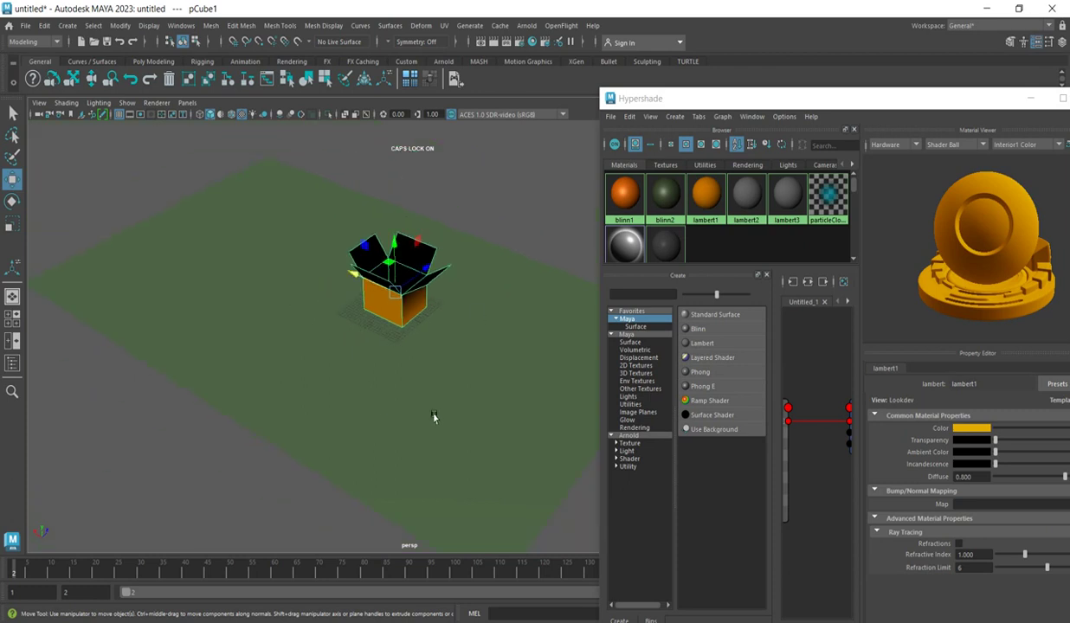
{"action": "scroll", "coordinate": [467, 288], "scroll_direction": "up", "scroll_amount": 3}
{"action": "scroll", "coordinate": [343, 358], "scroll_direction": "down", "scroll_amount": 3}
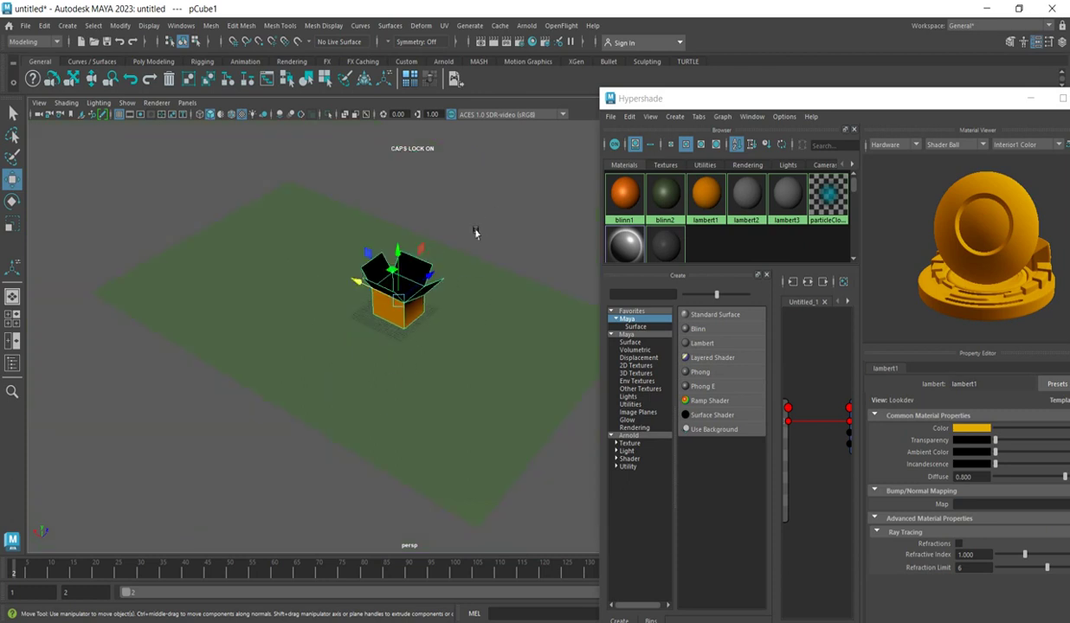
{"action": "scroll", "coordinate": [474, 232], "scroll_direction": "up", "scroll_amount": 4}
{"action": "left_click_drag", "start_coordinate": [950, 100], "coordinate": [915, 97]}
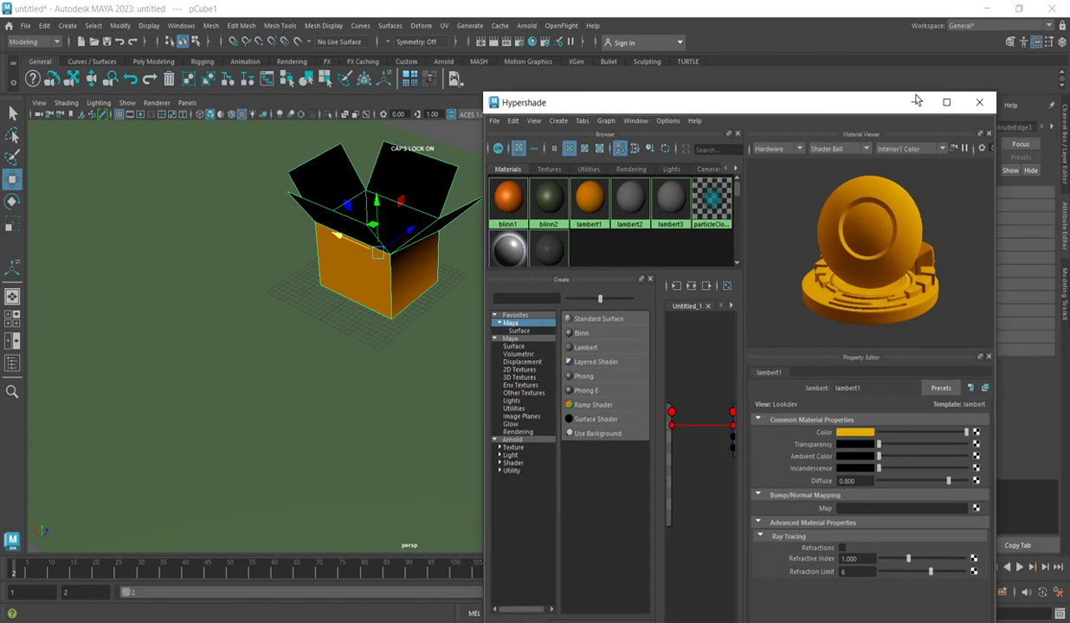
{"action": "left_click", "coordinate": [947, 101]}
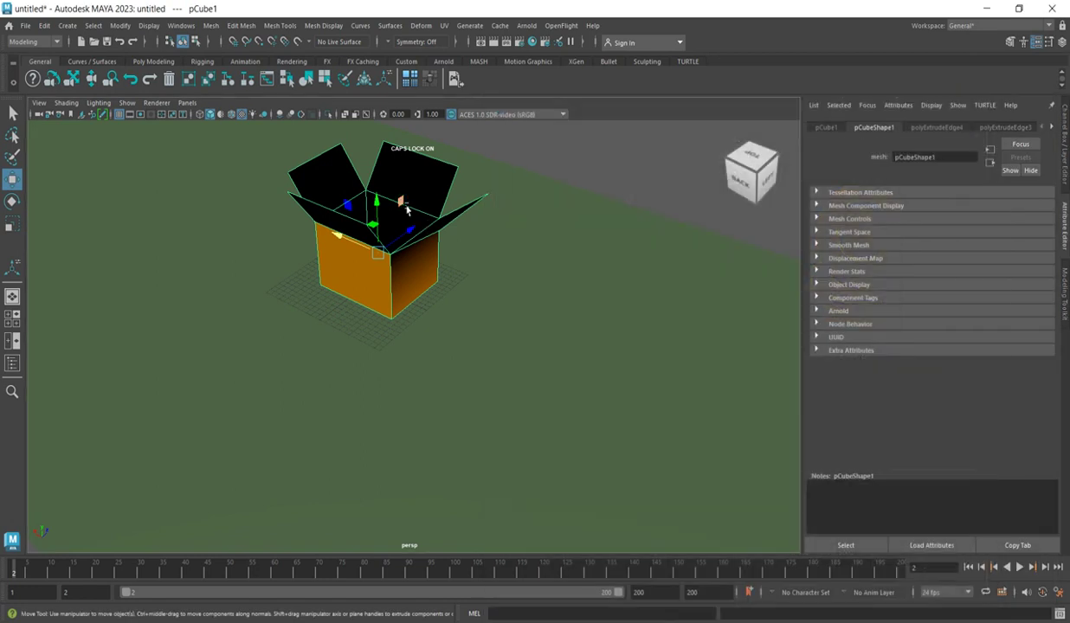
Examine the box's dark inner faces and flaps from several sides and distances.
{"action": "scroll", "coordinate": [430, 311], "scroll_direction": "down", "scroll_amount": 2}
{"action": "scroll", "coordinate": [452, 217], "scroll_direction": "up", "scroll_amount": 5}
{"action": "scroll", "coordinate": [391, 387], "scroll_direction": "down", "scroll_amount": 6}
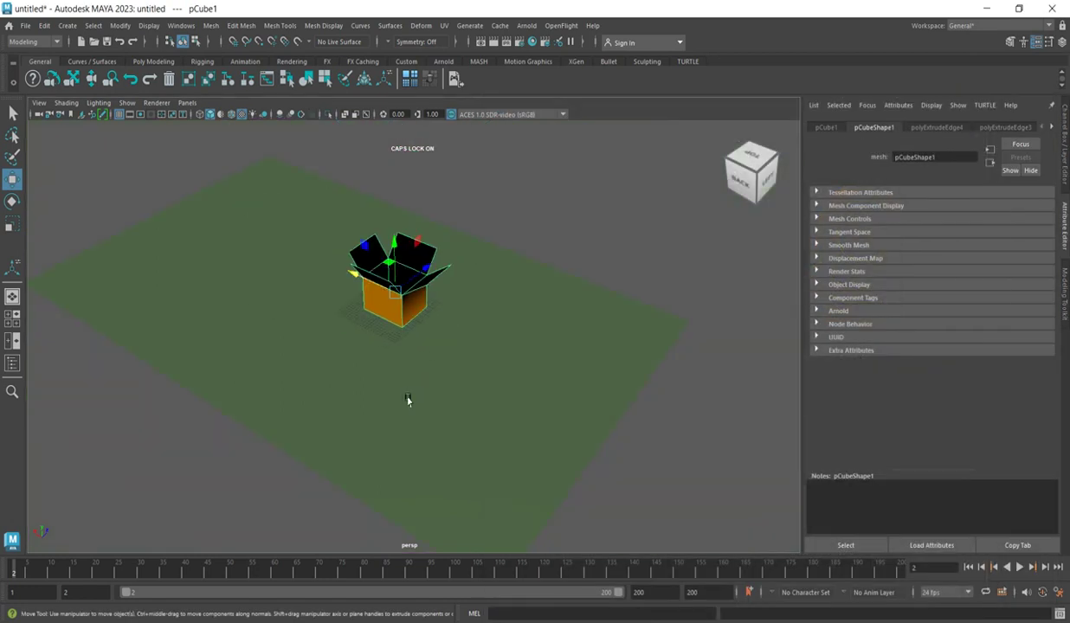
{"action": "scroll", "coordinate": [485, 252], "scroll_direction": "up", "scroll_amount": 3}
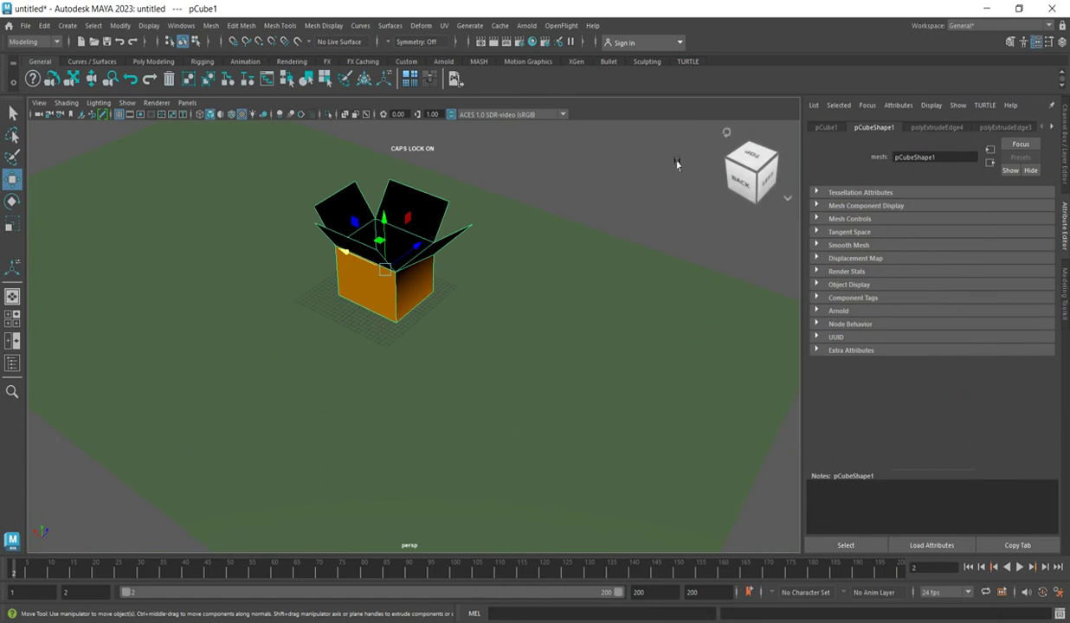
{"action": "left_click_drag", "start_coordinate": [733, 164], "coordinate": [836, 165]}
{"action": "scroll", "coordinate": [399, 279], "scroll_direction": "up", "scroll_amount": 5}
{"action": "scroll", "coordinate": [574, 402], "scroll_direction": "down", "scroll_amount": 5}
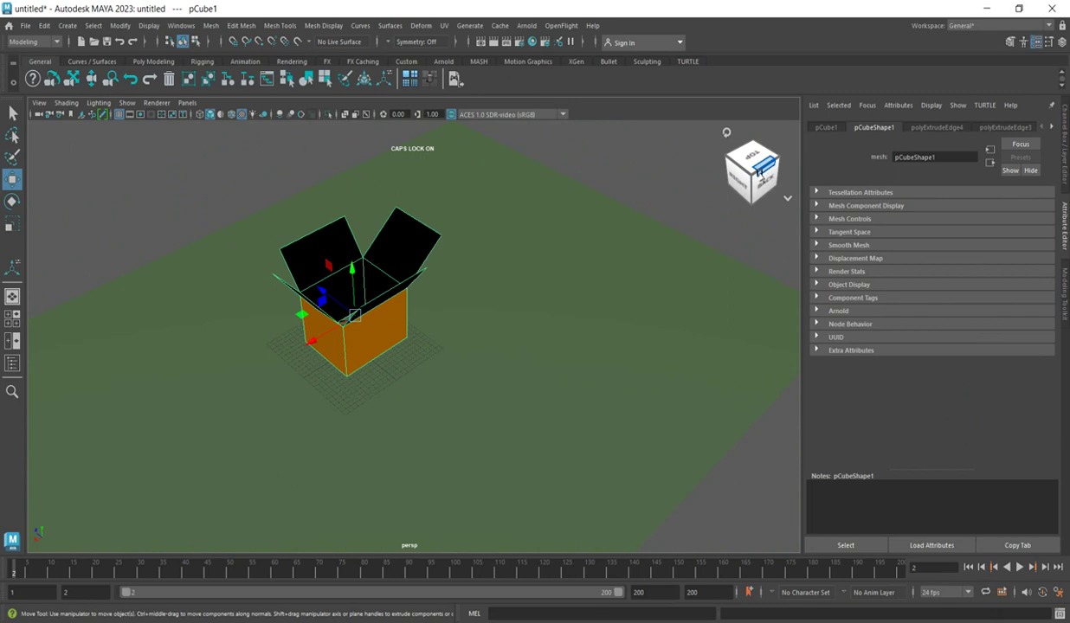
{"action": "left_click_drag", "start_coordinate": [755, 178], "coordinate": [760, 166]}
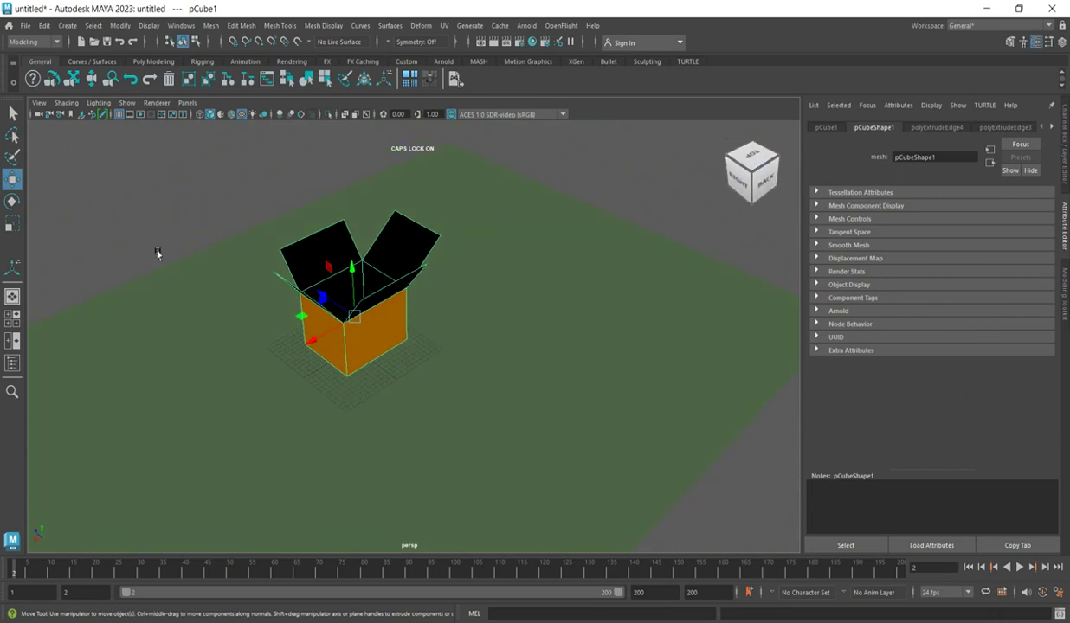
Enable Two Sided Lighting in the perspective viewport and select the ground plane.
{"action": "scroll", "coordinate": [338, 338], "scroll_direction": "up", "scroll_amount": 2}
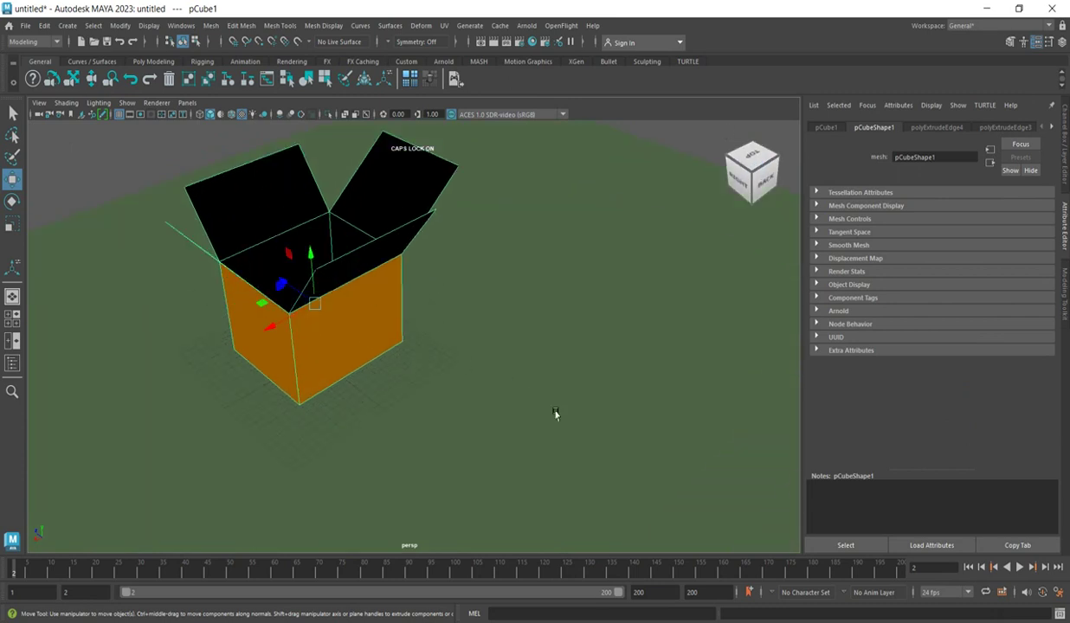
{"action": "left_click", "coordinate": [98, 103]}
{"action": "left_click", "coordinate": [125, 188]}
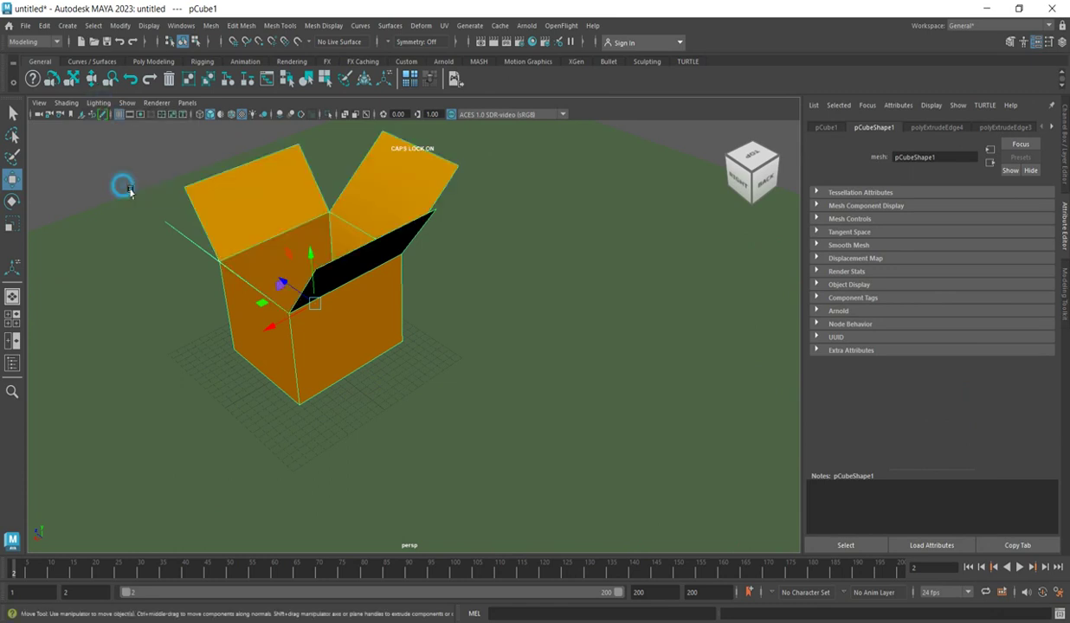
{"action": "left_click", "coordinate": [524, 315]}
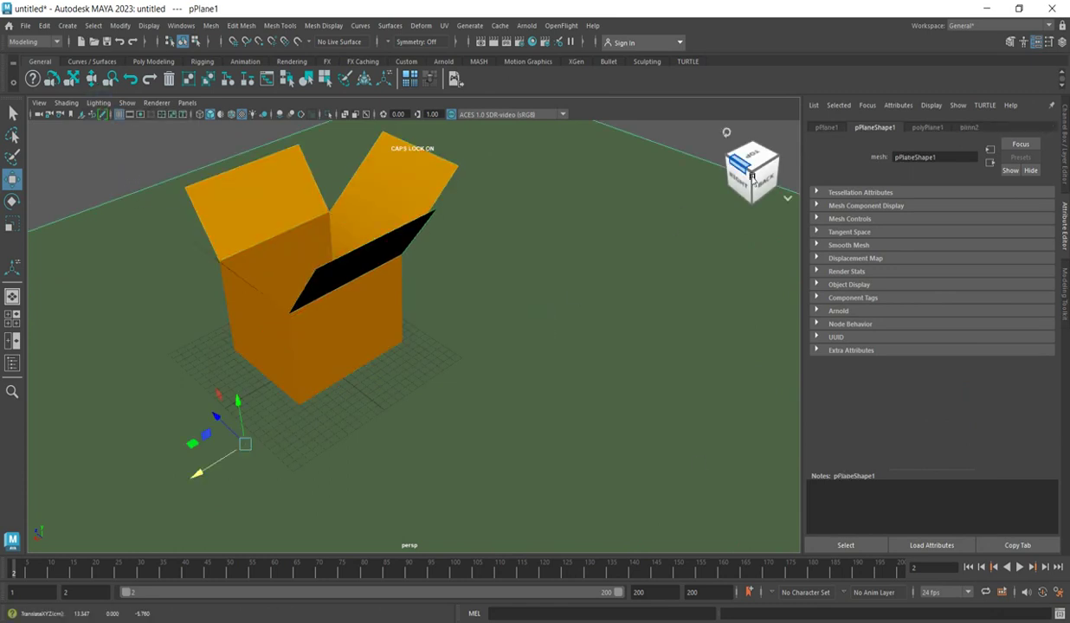
Turn Two Sided Lighting off to compare the inner faces of the box from the front.
{"action": "left_click_drag", "start_coordinate": [750, 179], "coordinate": [898, 177]}
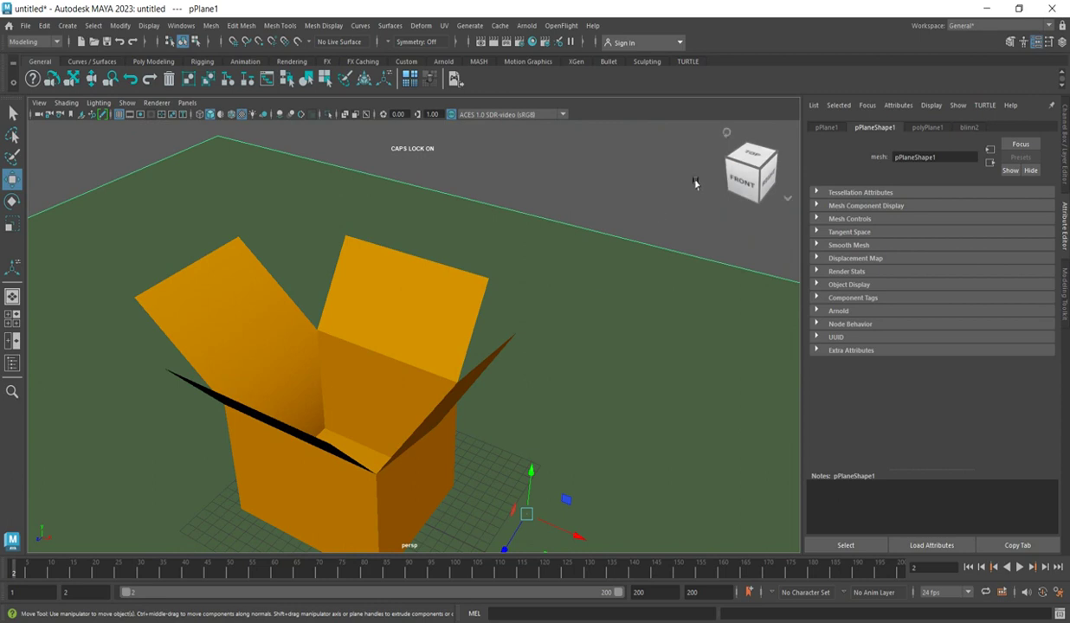
{"action": "left_click_drag", "start_coordinate": [730, 163], "coordinate": [748, 170]}
{"action": "scroll", "coordinate": [555, 295], "scroll_direction": "down", "scroll_amount": 4}
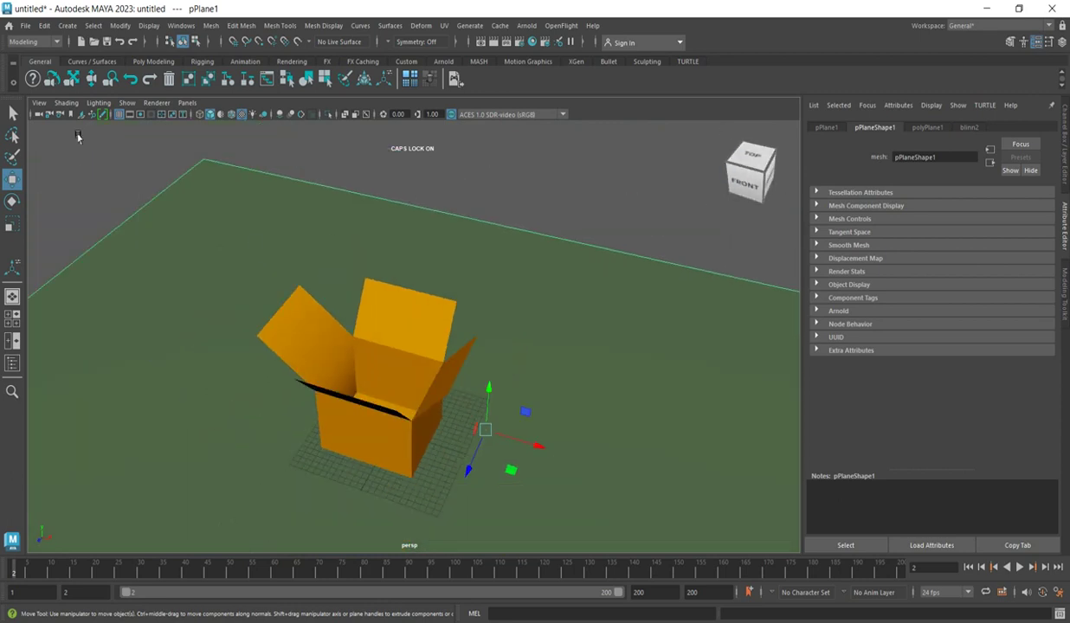
{"action": "left_click", "coordinate": [98, 103]}
{"action": "left_click", "coordinate": [112, 188]}
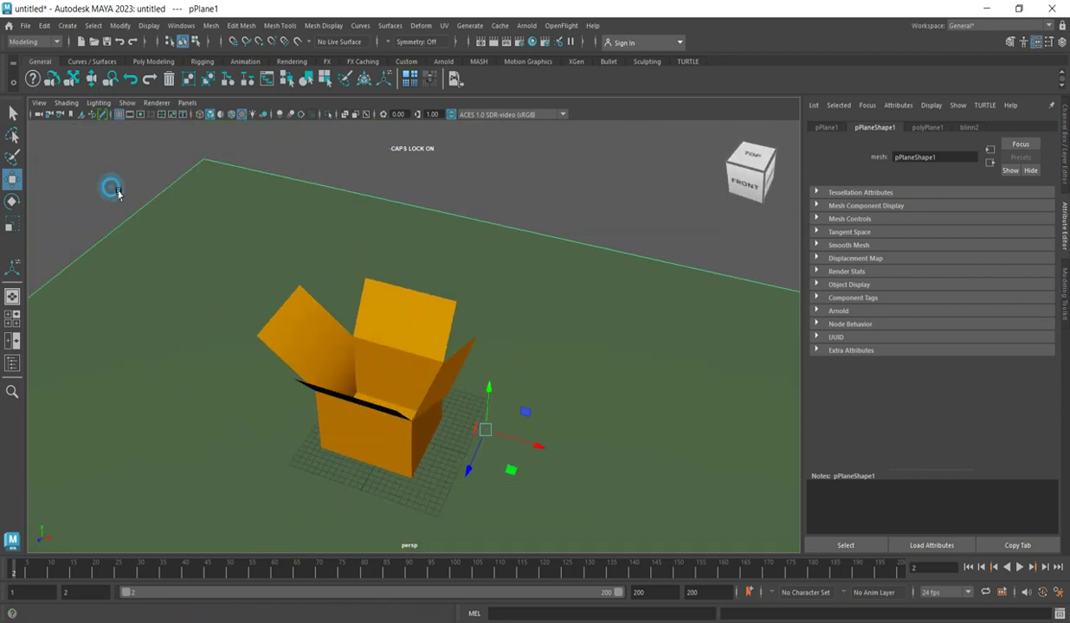
{"action": "scroll", "coordinate": [451, 390], "scroll_direction": "up", "scroll_amount": 2}
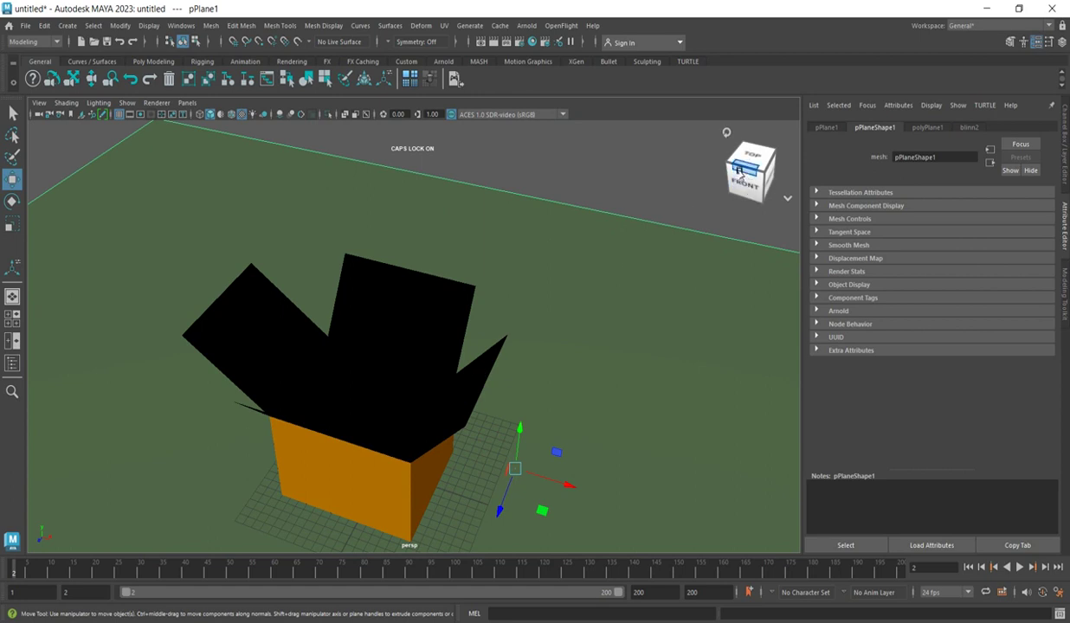
Turn Two Sided Lighting back on with the box viewed from its front-right corner.
{"action": "left_click_drag", "start_coordinate": [749, 197], "coordinate": [702, 171]}
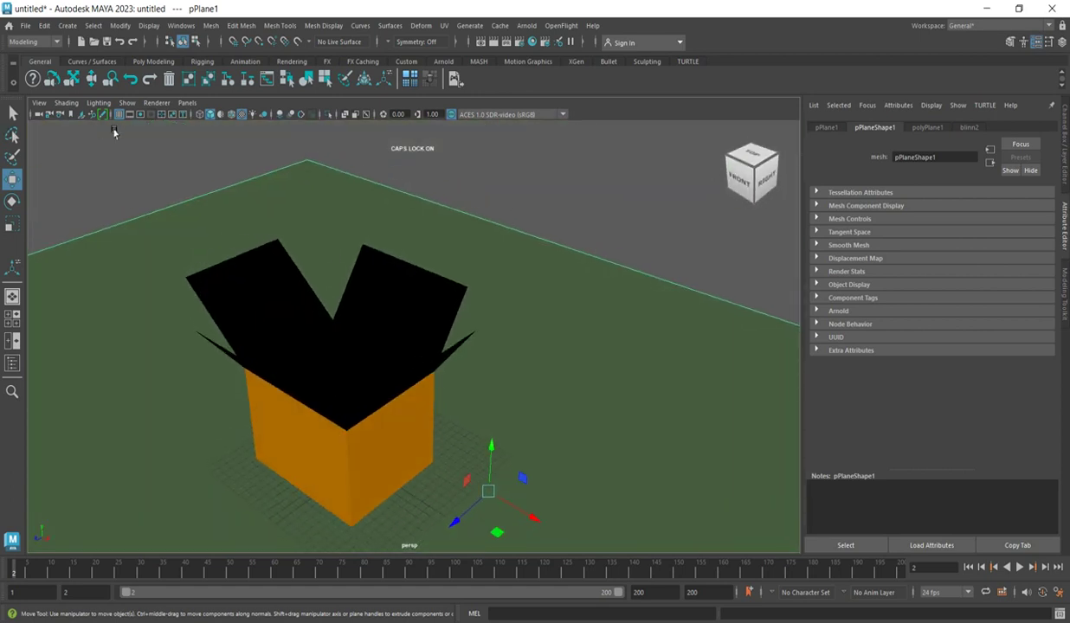
{"action": "left_click", "coordinate": [97, 103]}
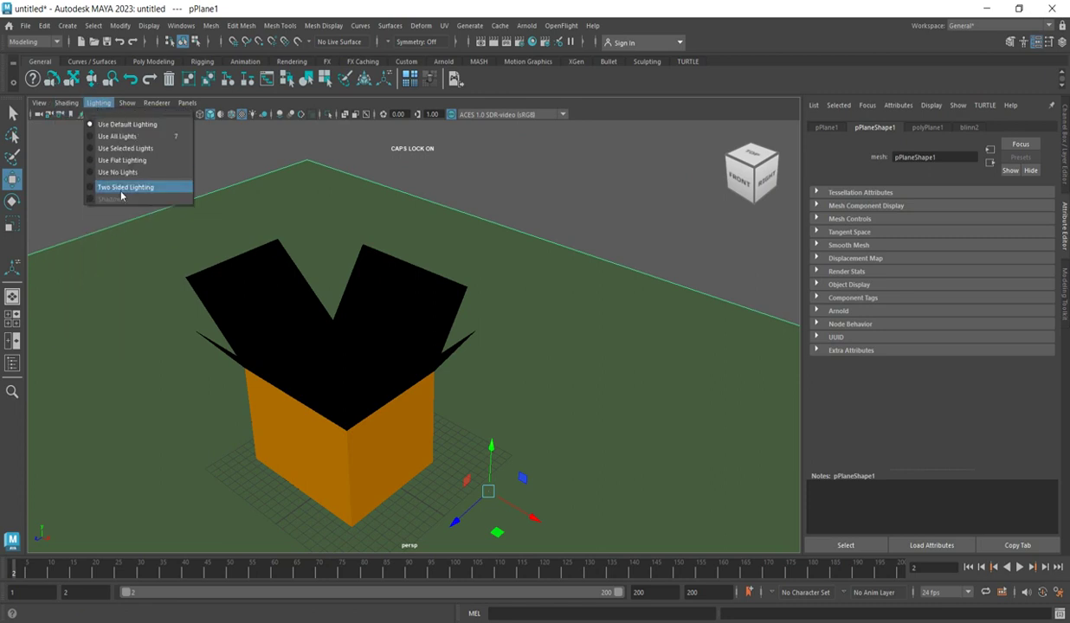
{"action": "left_click", "coordinate": [124, 187]}
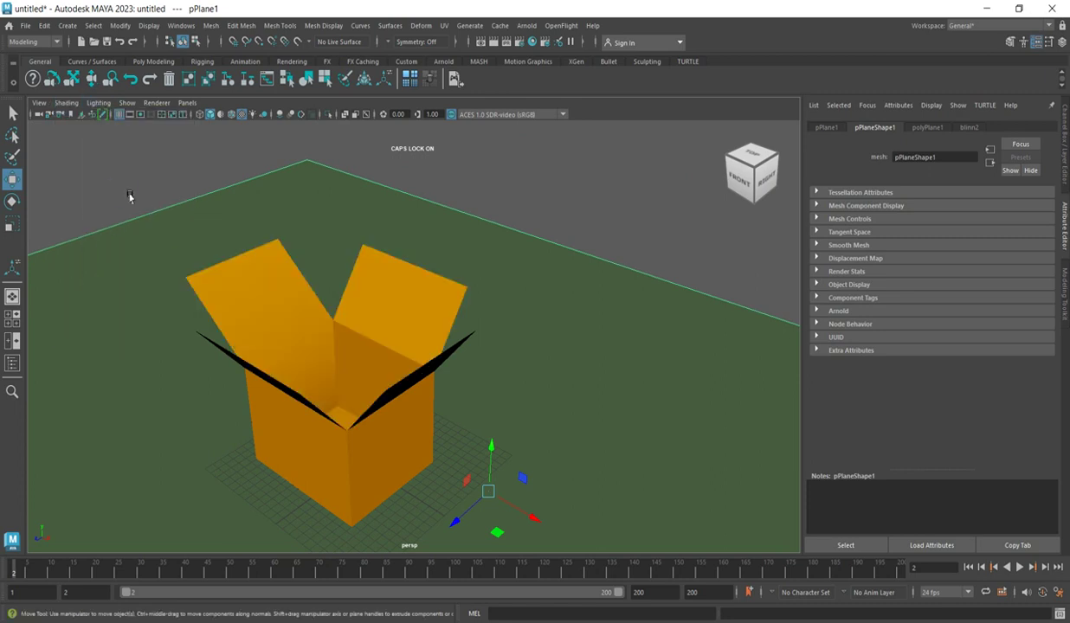
Examine the open box's interior and flaps up close and from a distance, and clear the selection.
{"action": "left_click", "coordinate": [740, 164]}
{"action": "scroll", "coordinate": [379, 415], "scroll_direction": "down", "scroll_amount": 3}
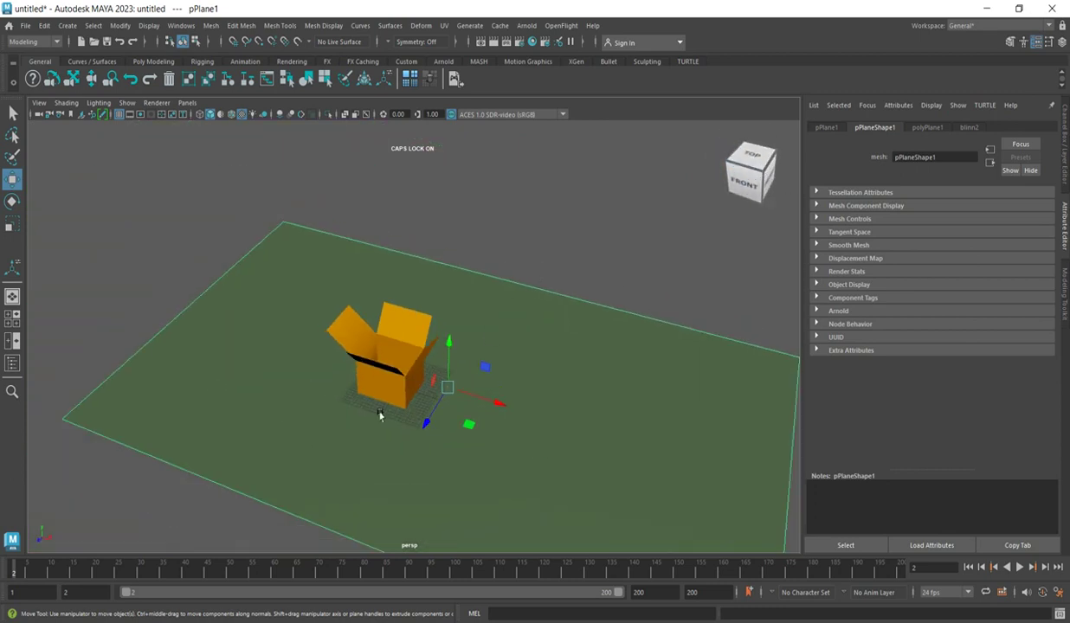
{"action": "scroll", "coordinate": [379, 415], "scroll_direction": "up", "scroll_amount": 3}
{"action": "scroll", "coordinate": [371, 400], "scroll_direction": "up", "scroll_amount": 2}
{"action": "scroll", "coordinate": [415, 364], "scroll_direction": "down", "scroll_amount": 3}
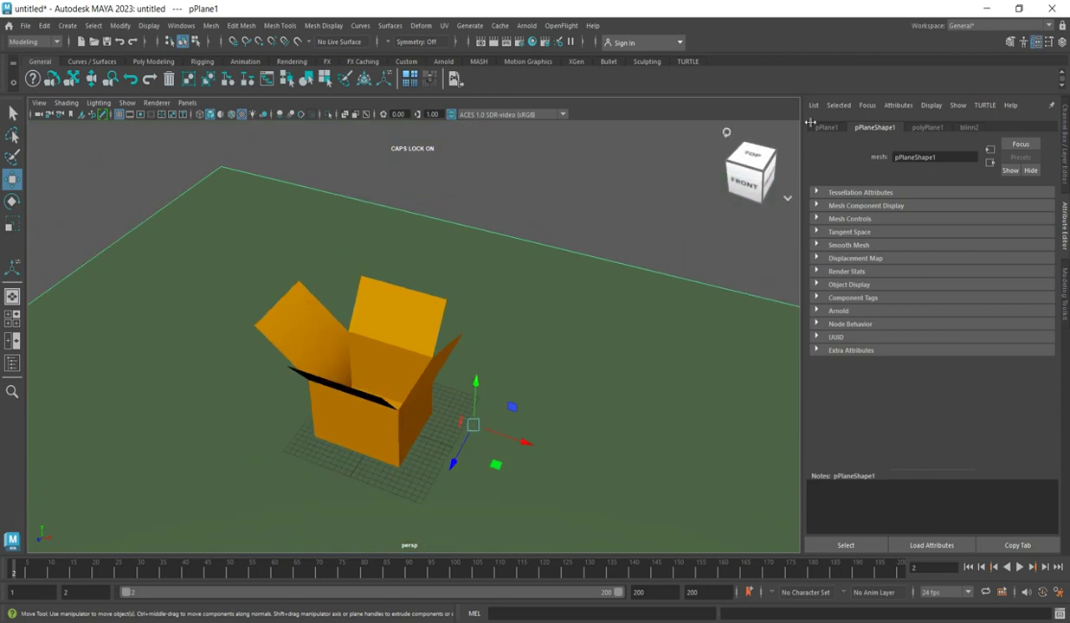
{"action": "left_click", "coordinate": [768, 178]}
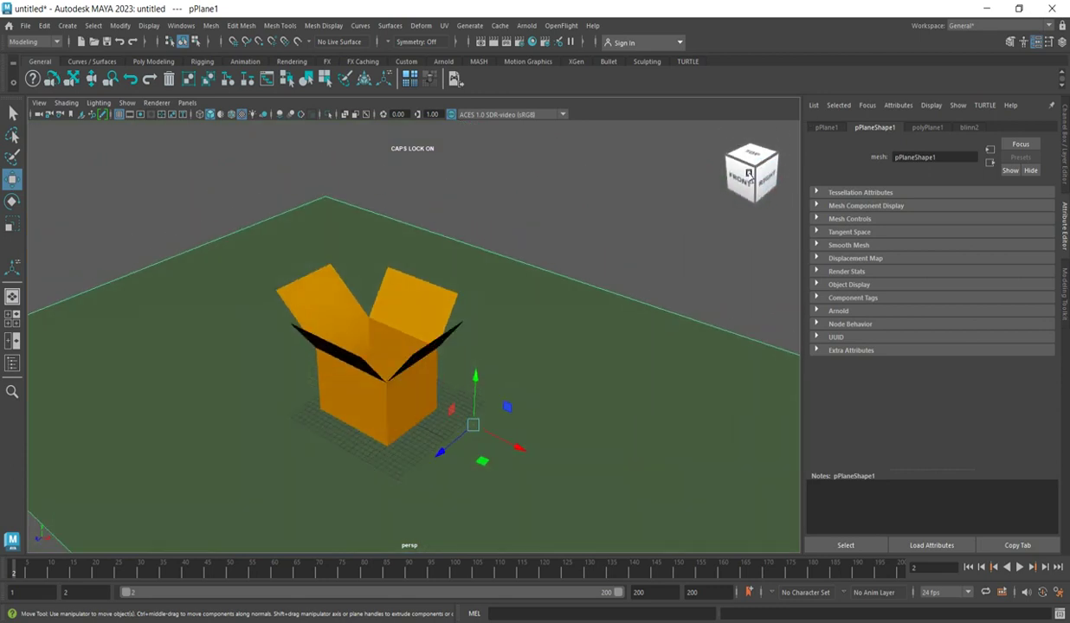
{"action": "scroll", "coordinate": [337, 415], "scroll_direction": "up", "scroll_amount": 3}
{"action": "scroll", "coordinate": [329, 502], "scroll_direction": "up", "scroll_amount": 3}
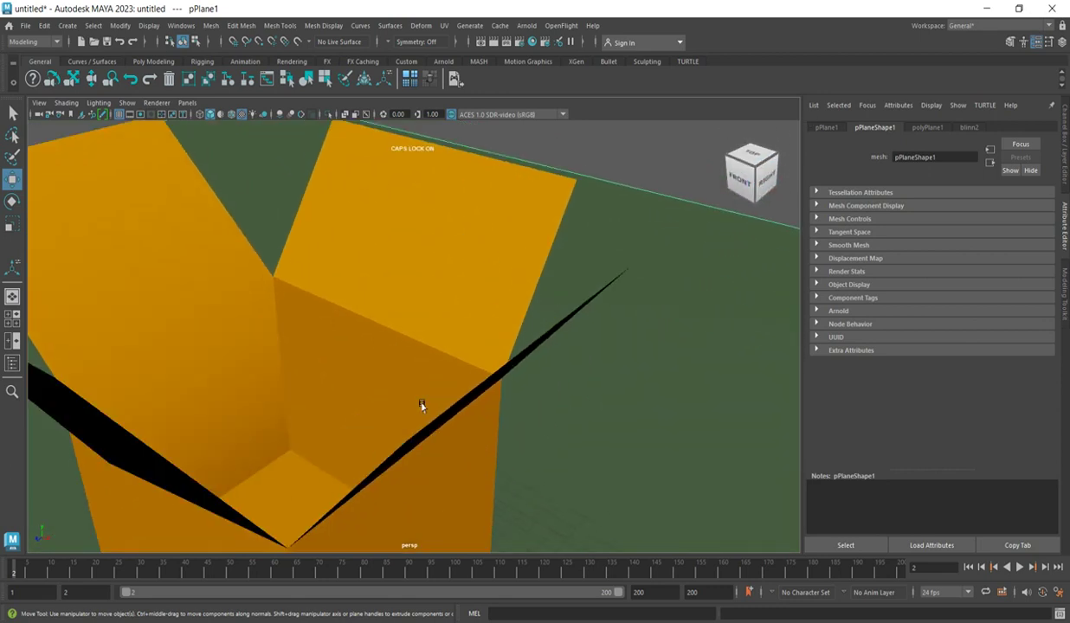
{"action": "scroll", "coordinate": [387, 433], "scroll_direction": "down", "scroll_amount": 5}
{"action": "scroll", "coordinate": [251, 351], "scroll_direction": "up", "scroll_amount": 1}
{"action": "scroll", "coordinate": [265, 340], "scroll_direction": "up", "scroll_amount": 3}
{"action": "scroll", "coordinate": [266, 340], "scroll_direction": "up", "scroll_amount": 2}
{"action": "scroll", "coordinate": [457, 325], "scroll_direction": "down", "scroll_amount": 4}
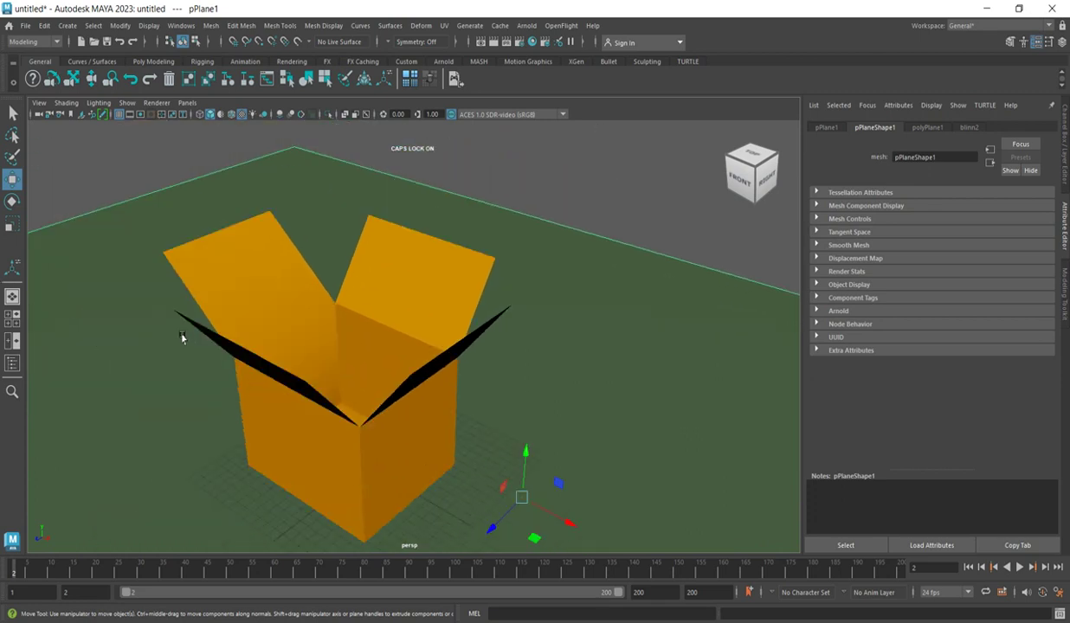
{"action": "scroll", "coordinate": [182, 337], "scroll_direction": "up", "scroll_amount": 3}
{"action": "scroll", "coordinate": [385, 254], "scroll_direction": "down", "scroll_amount": 3}
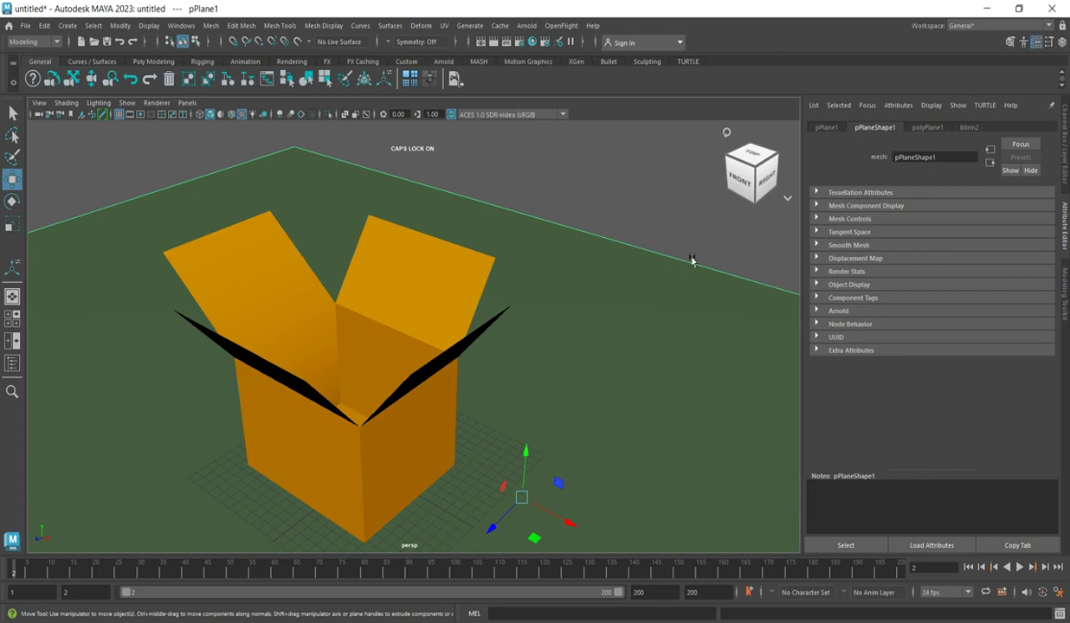
{"action": "left_click", "coordinate": [666, 208]}
{"action": "scroll", "coordinate": [260, 375], "scroll_direction": "up", "scroll_amount": 3}
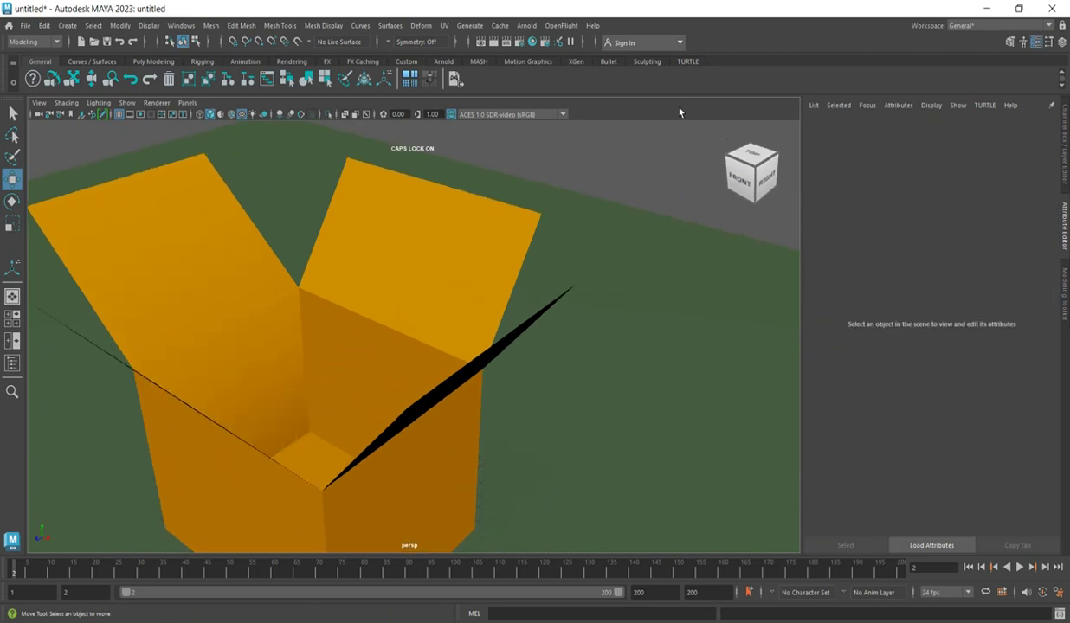